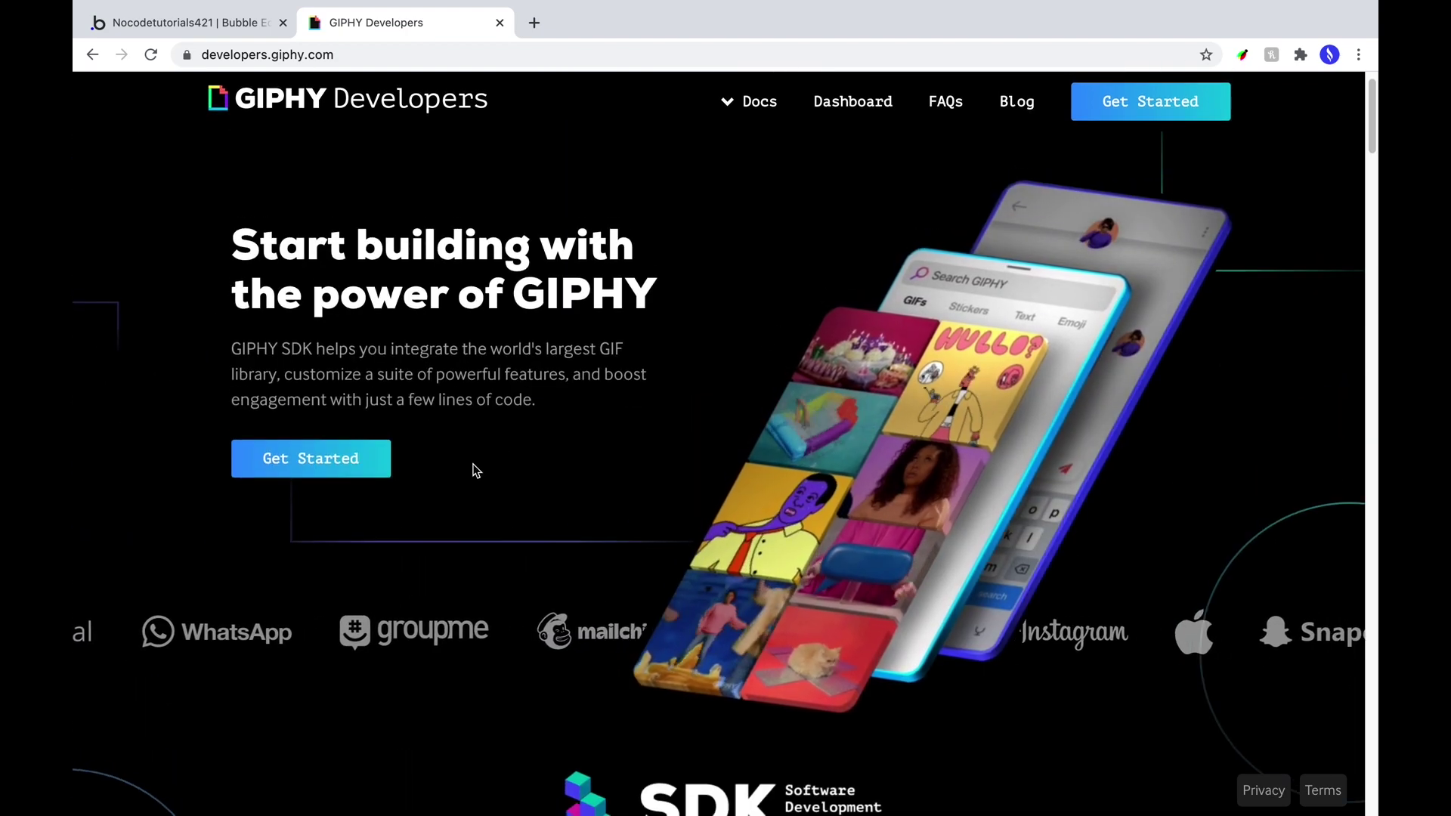
# - Start creating a new GIPHY developer app and choose API as its product type
pyautogui.click(361, 474)
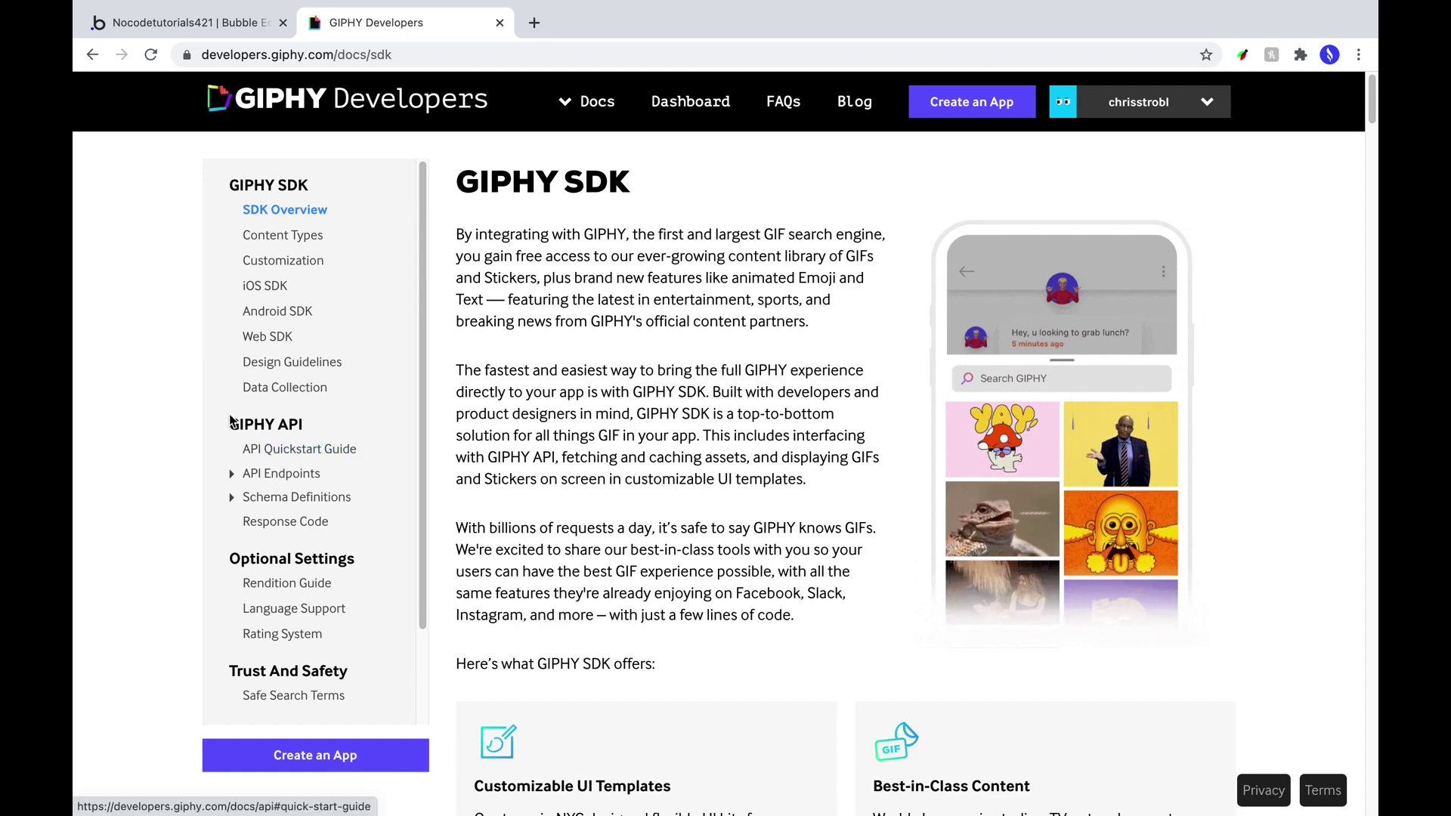
pyautogui.click(291, 450)
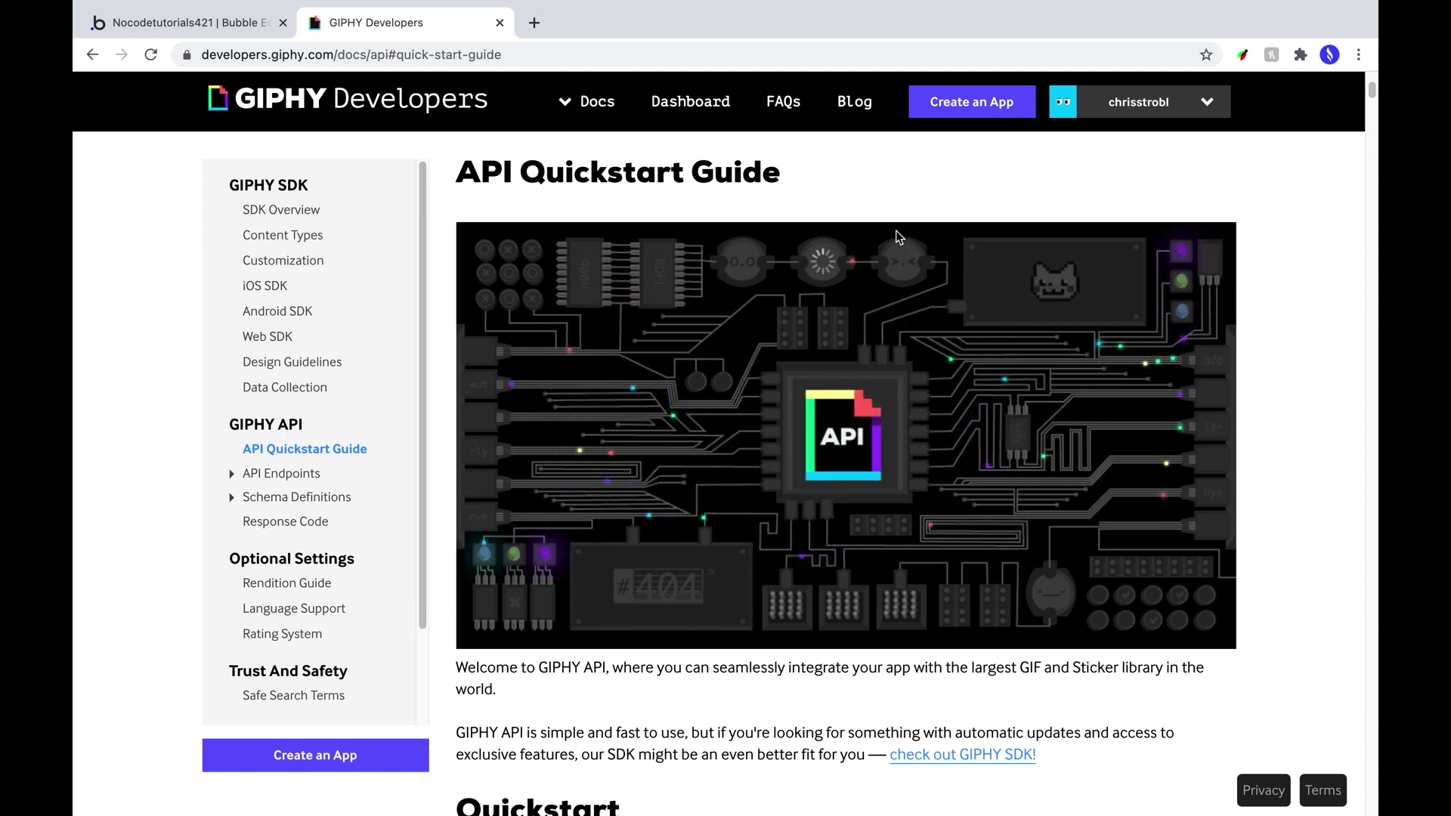
pyautogui.click(969, 106)
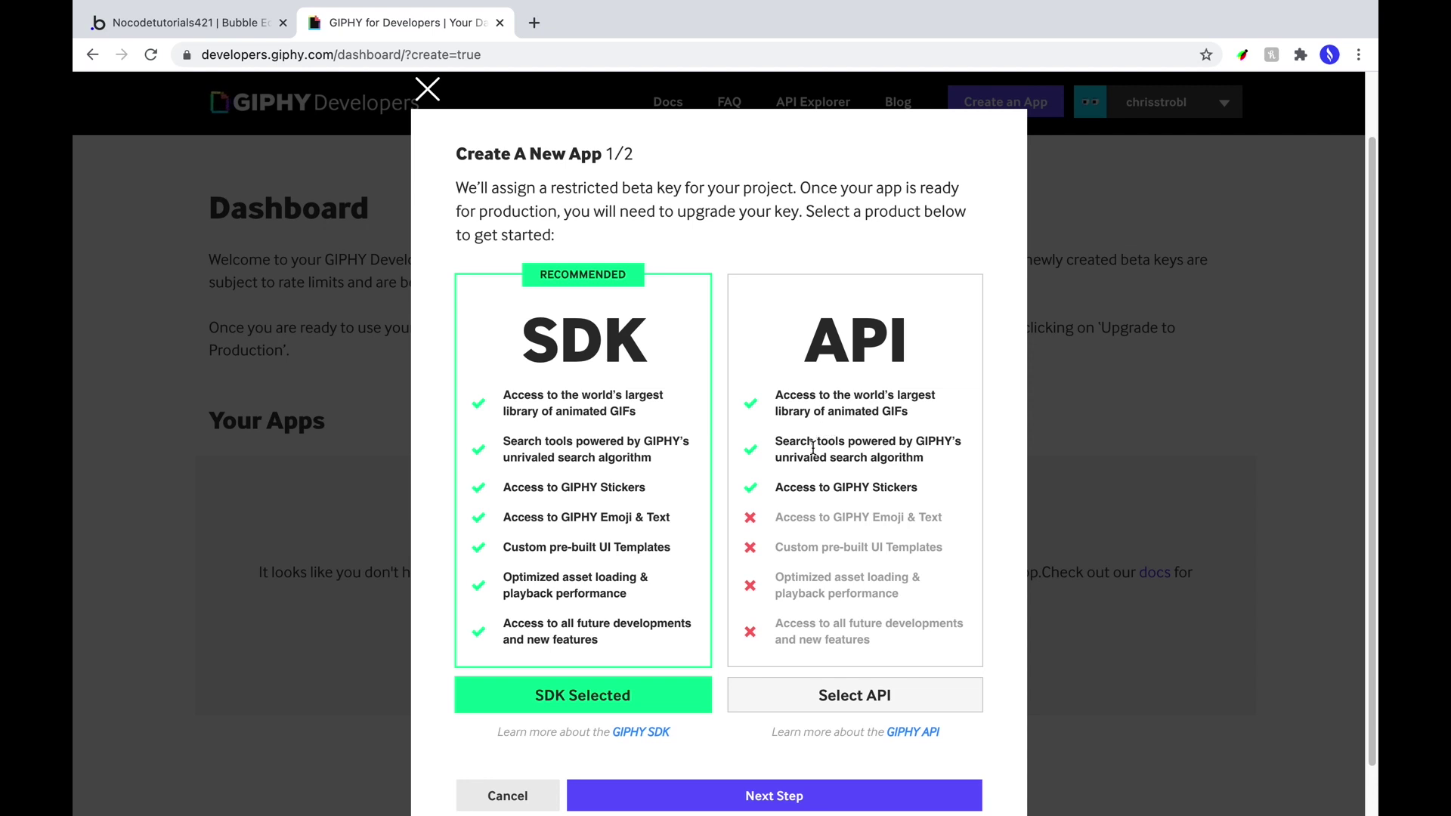
pyautogui.scroll(-1, 826, 446)
pyautogui.click(849, 639)
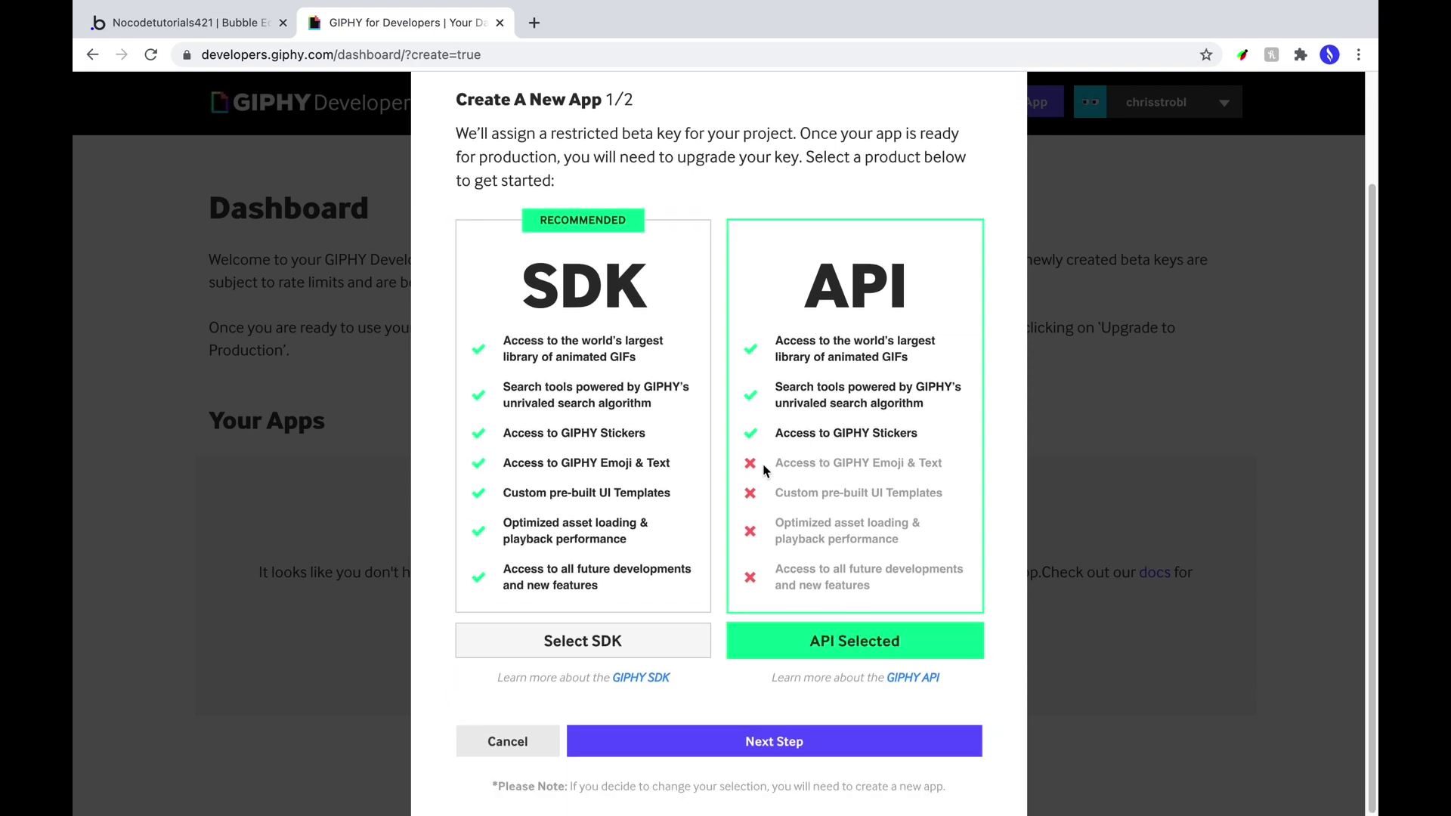
pyautogui.click(782, 742)
# - Name the app "No-Code Tutorials", describe it as "Bubble Test", accept the GIPHY API Terms and create it
pyautogui.click(585, 353)
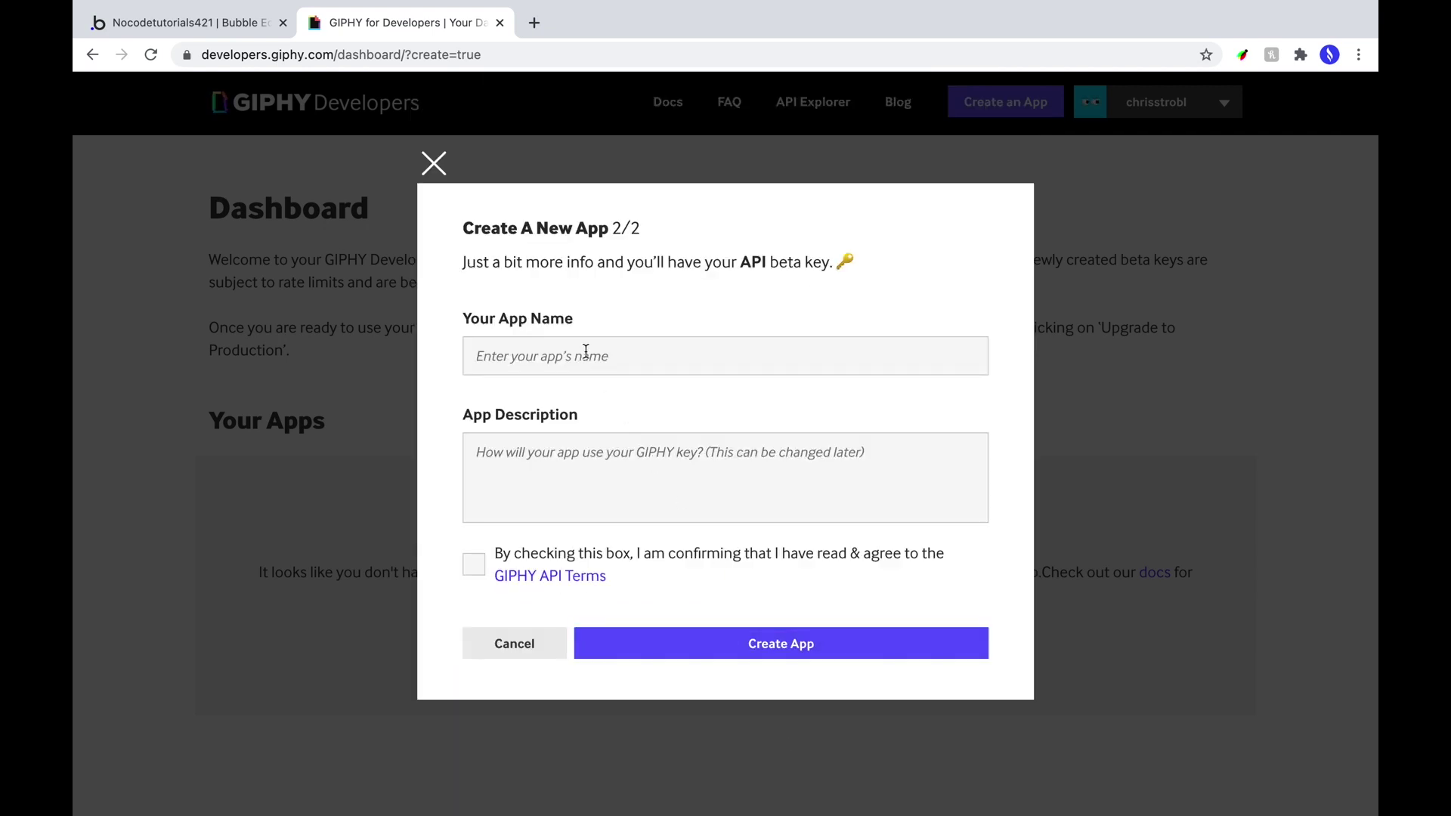
pyautogui.write('No-Code Tutorial')
pyautogui.write('Bubble Test')
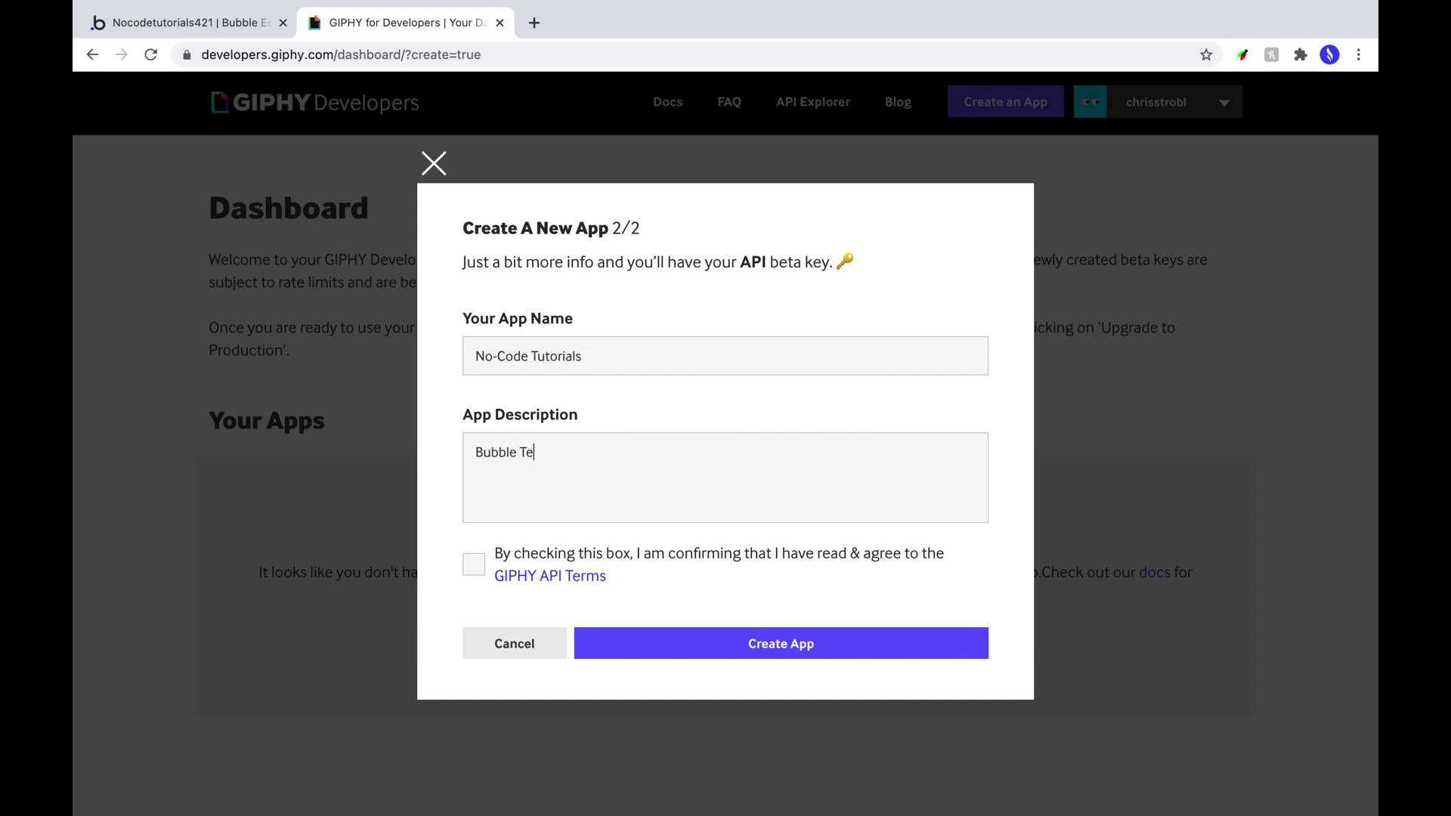
pyautogui.click(474, 564)
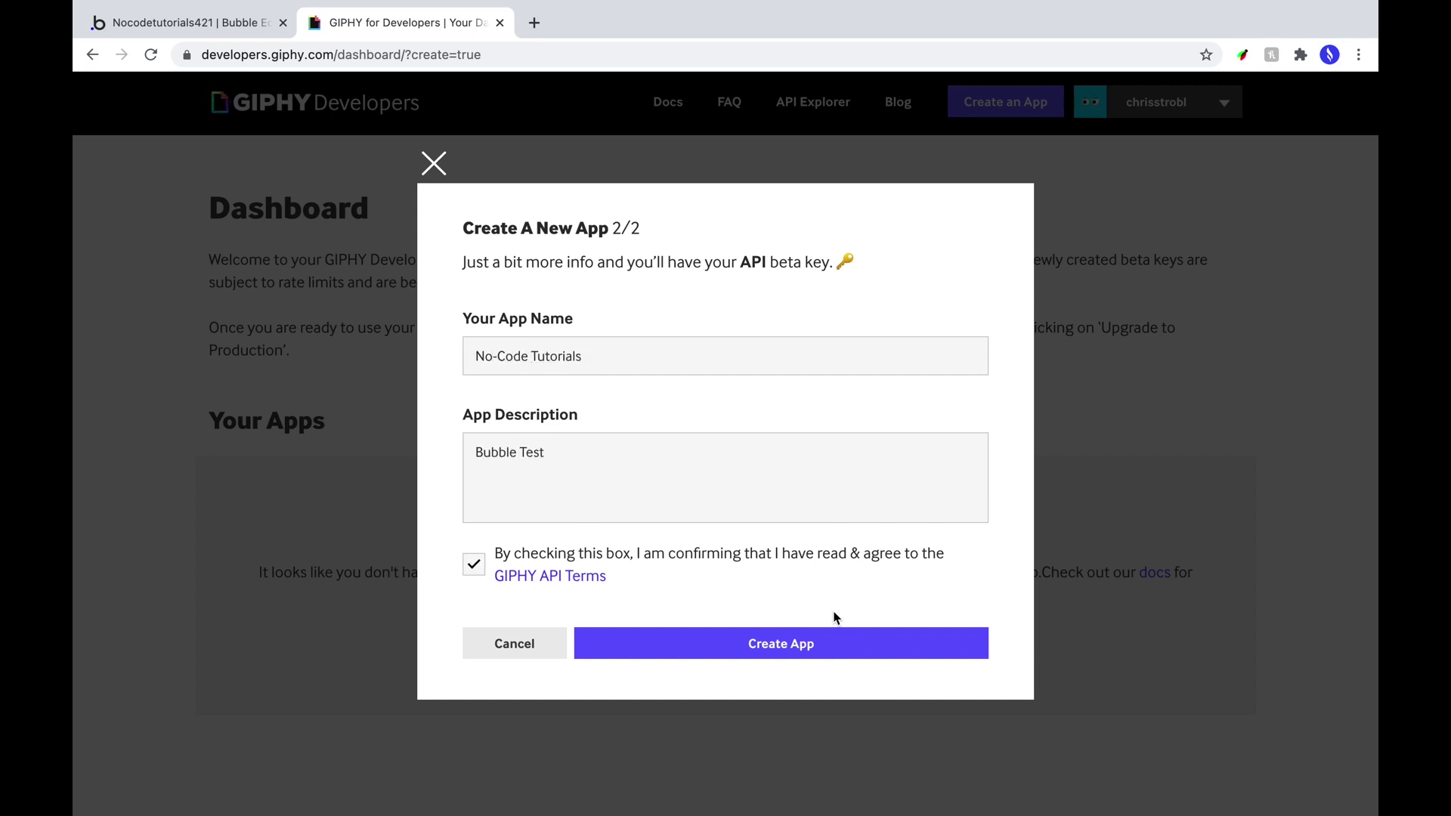
pyautogui.click(834, 650)
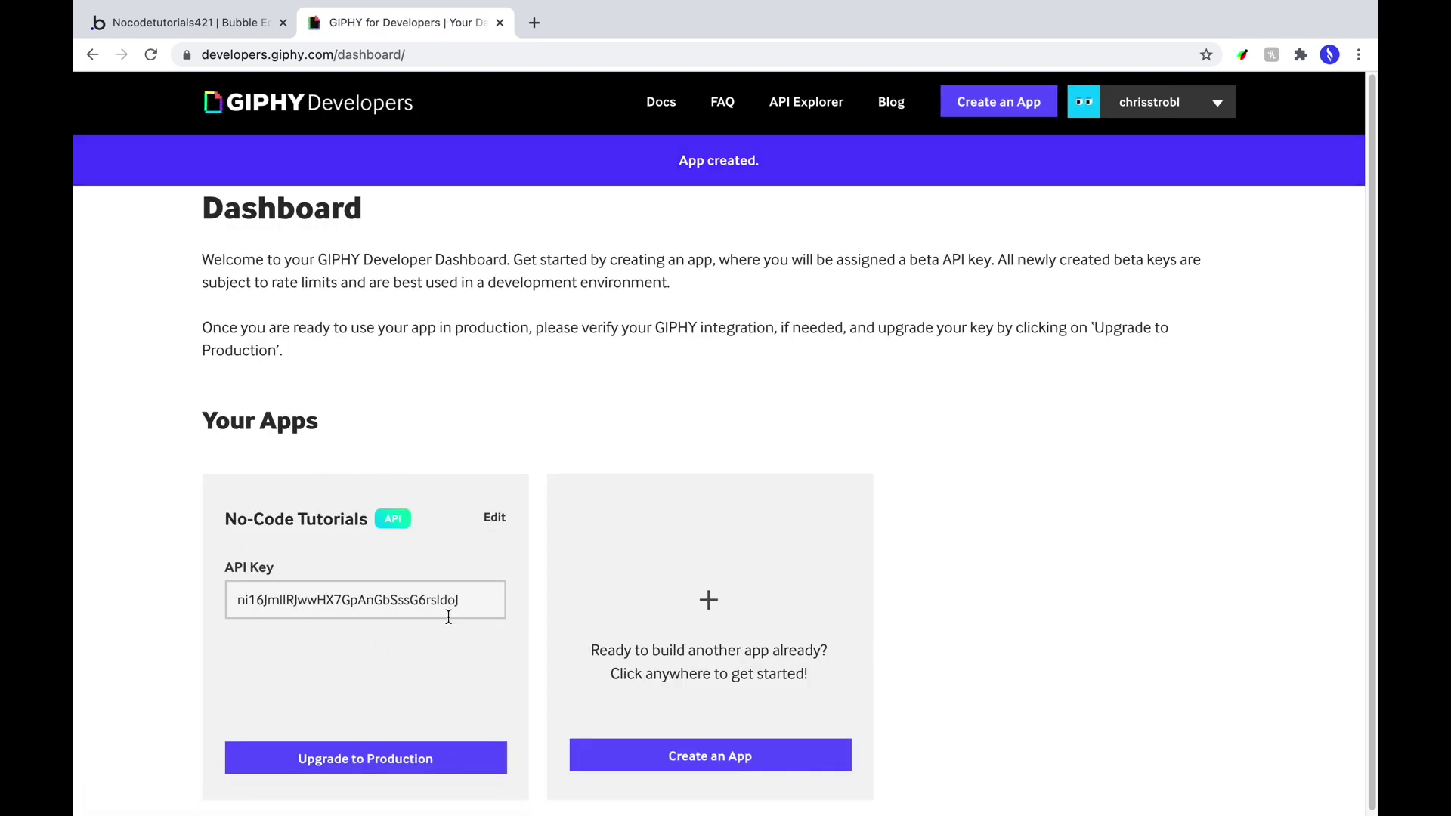
# - Open the GIPHY docs in a separate tab and examine the Search Endpoint's URL and request parameters
pyautogui.click(662, 119)
pyautogui.click(597, 22)
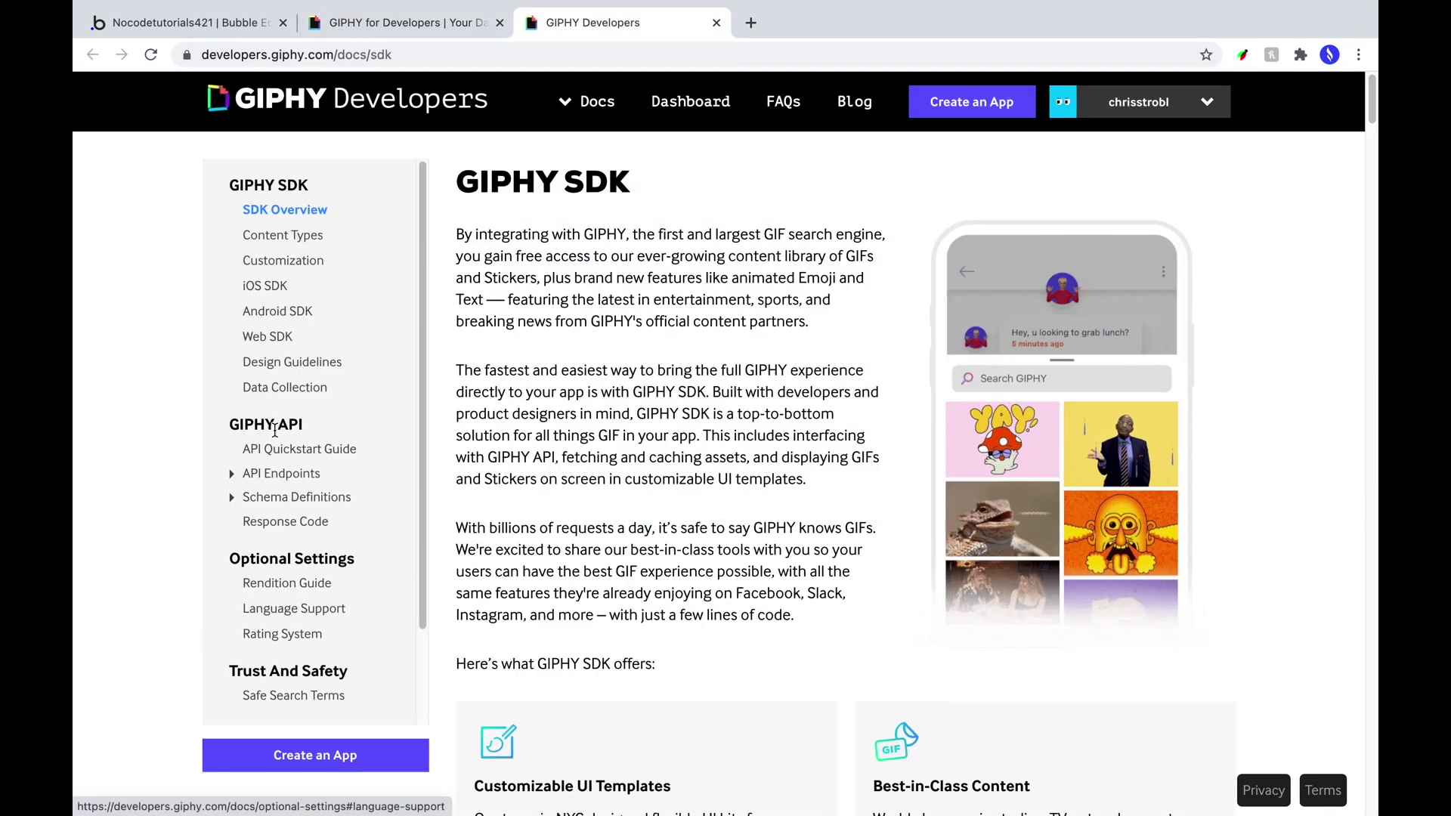
pyautogui.click(278, 452)
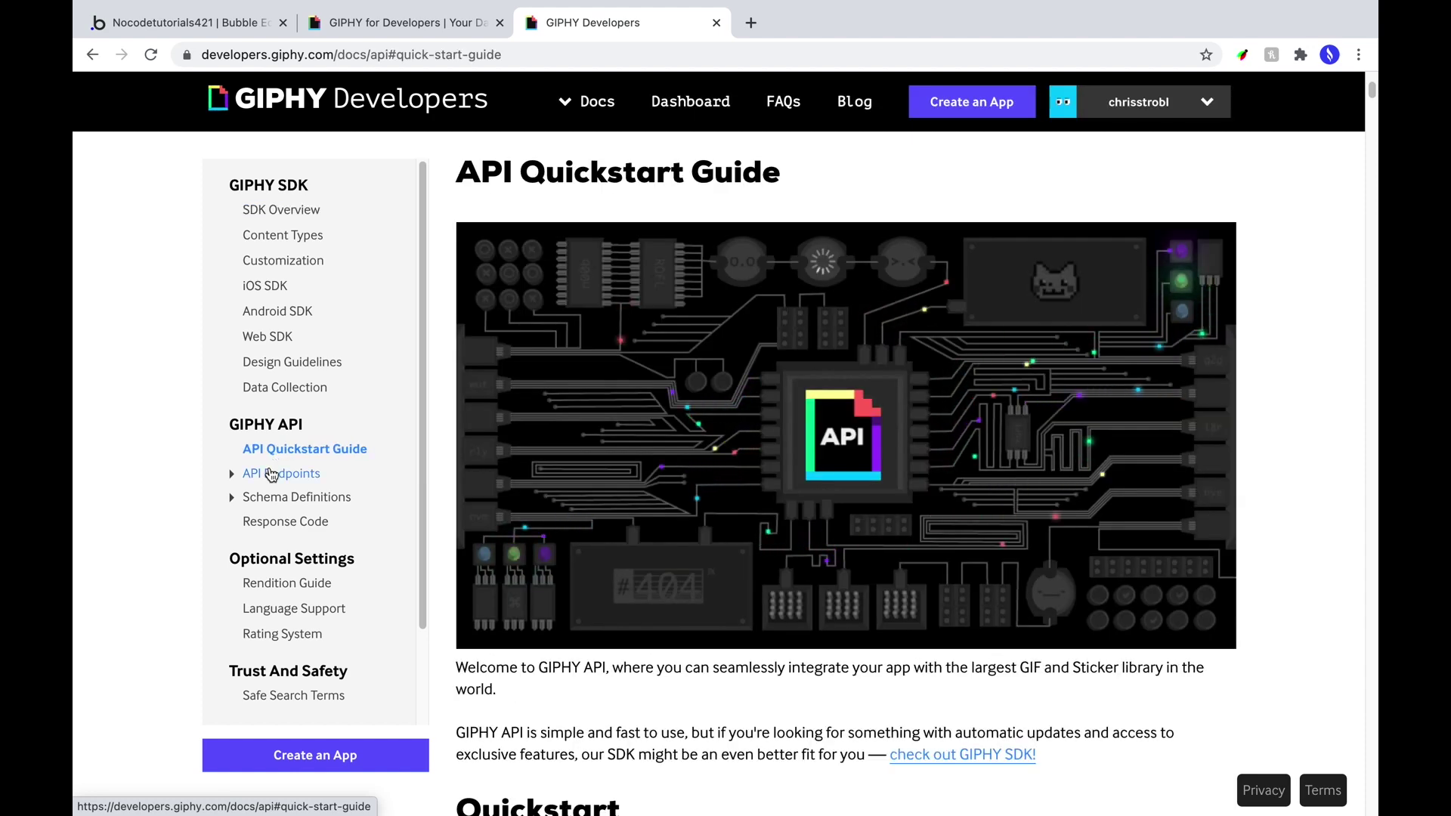
pyautogui.click(268, 474)
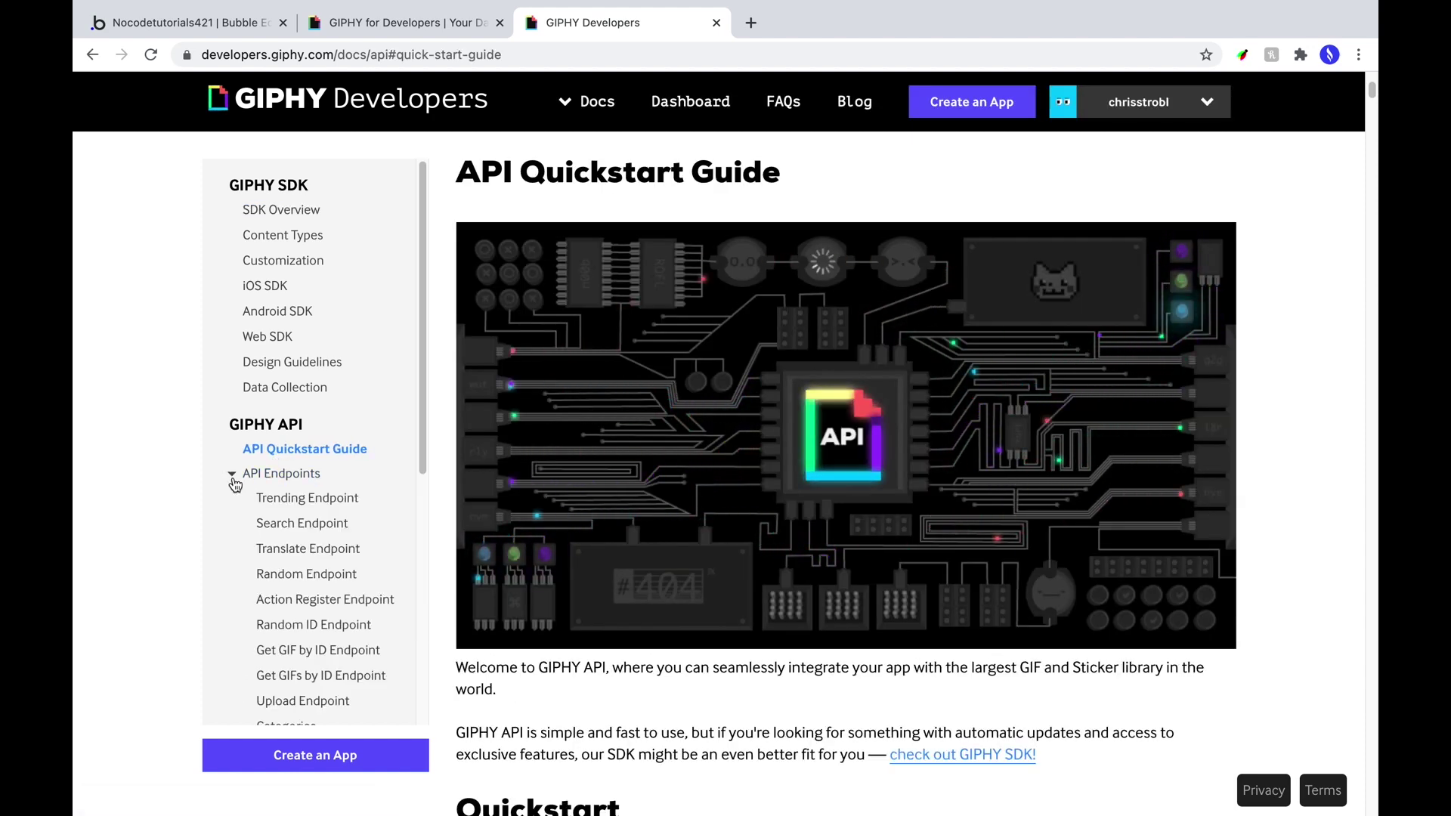
pyautogui.click(316, 530)
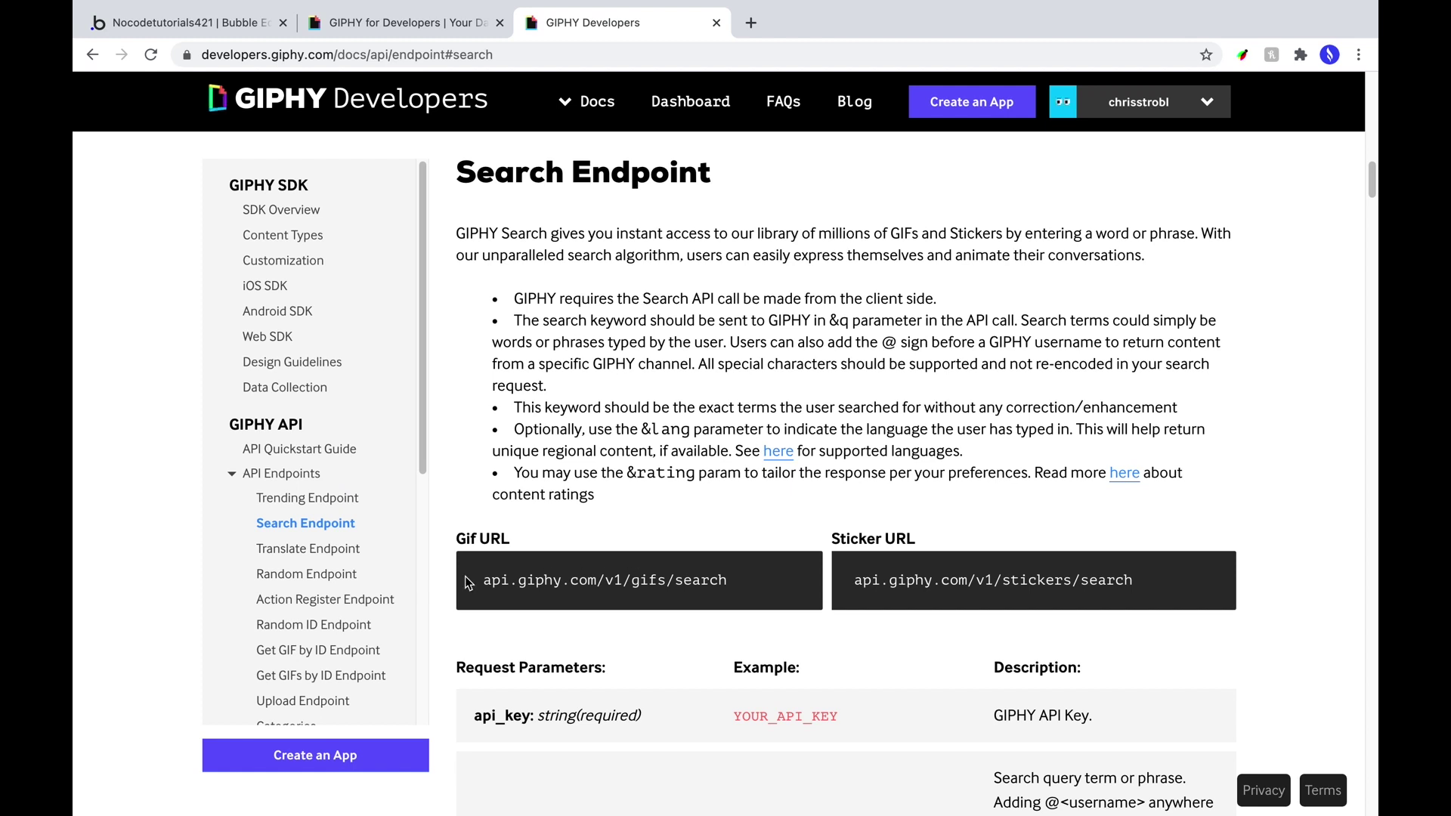
pyautogui.scroll(-3, 604, 574)
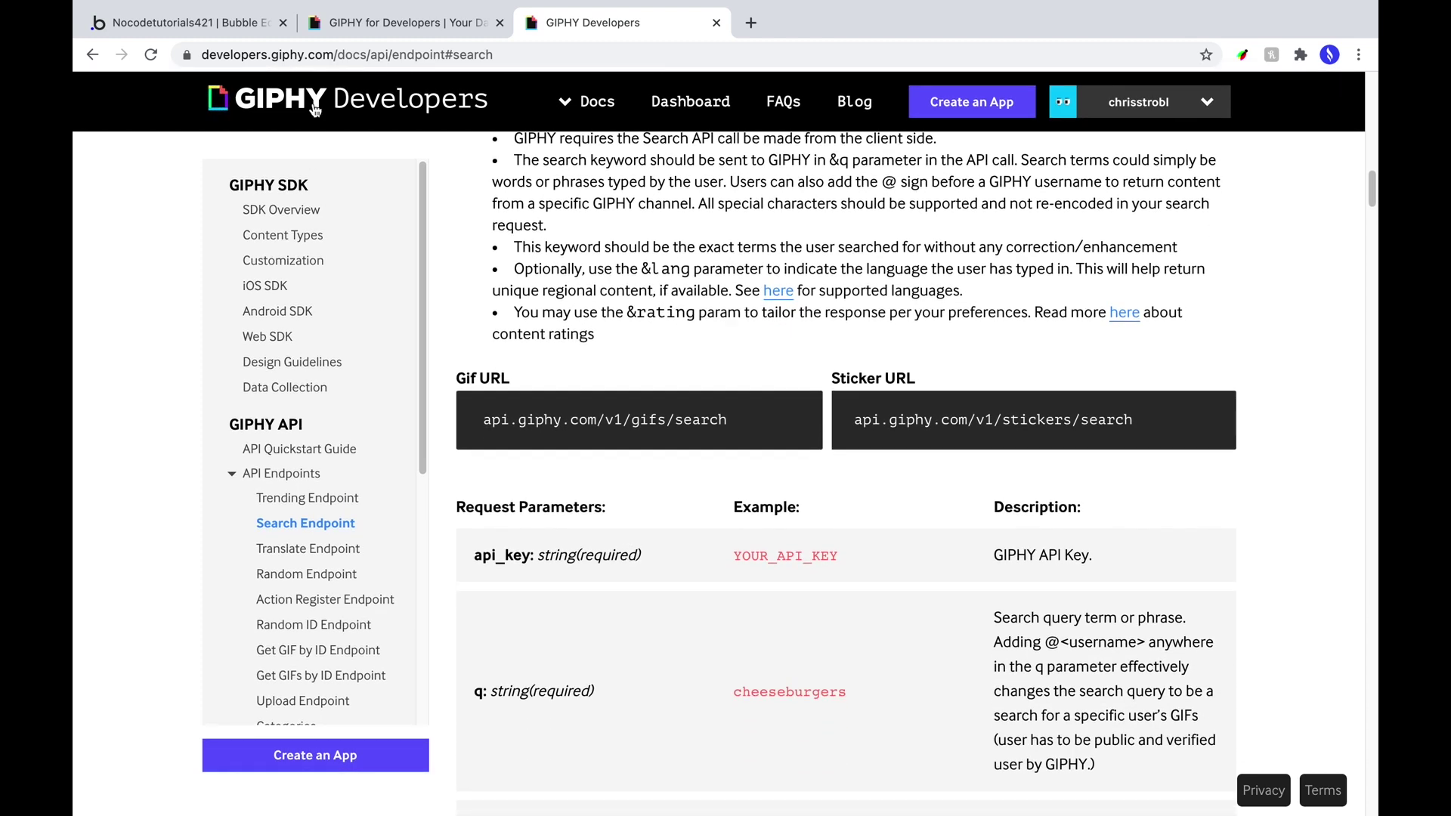
# - Switch to the Bubble editor and install the API Connector plugin
pyautogui.click(238, 30)
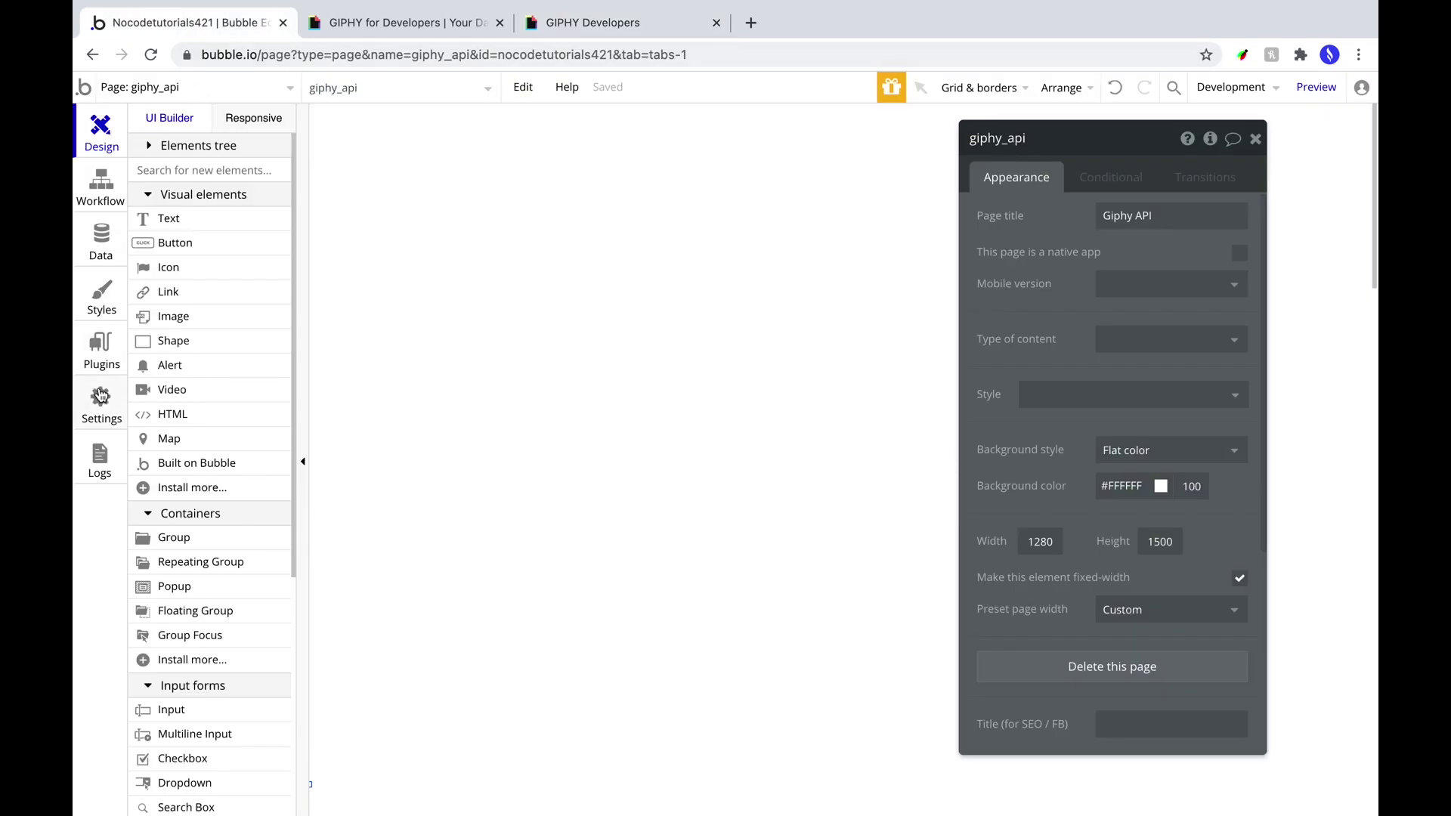
pyautogui.click(101, 351)
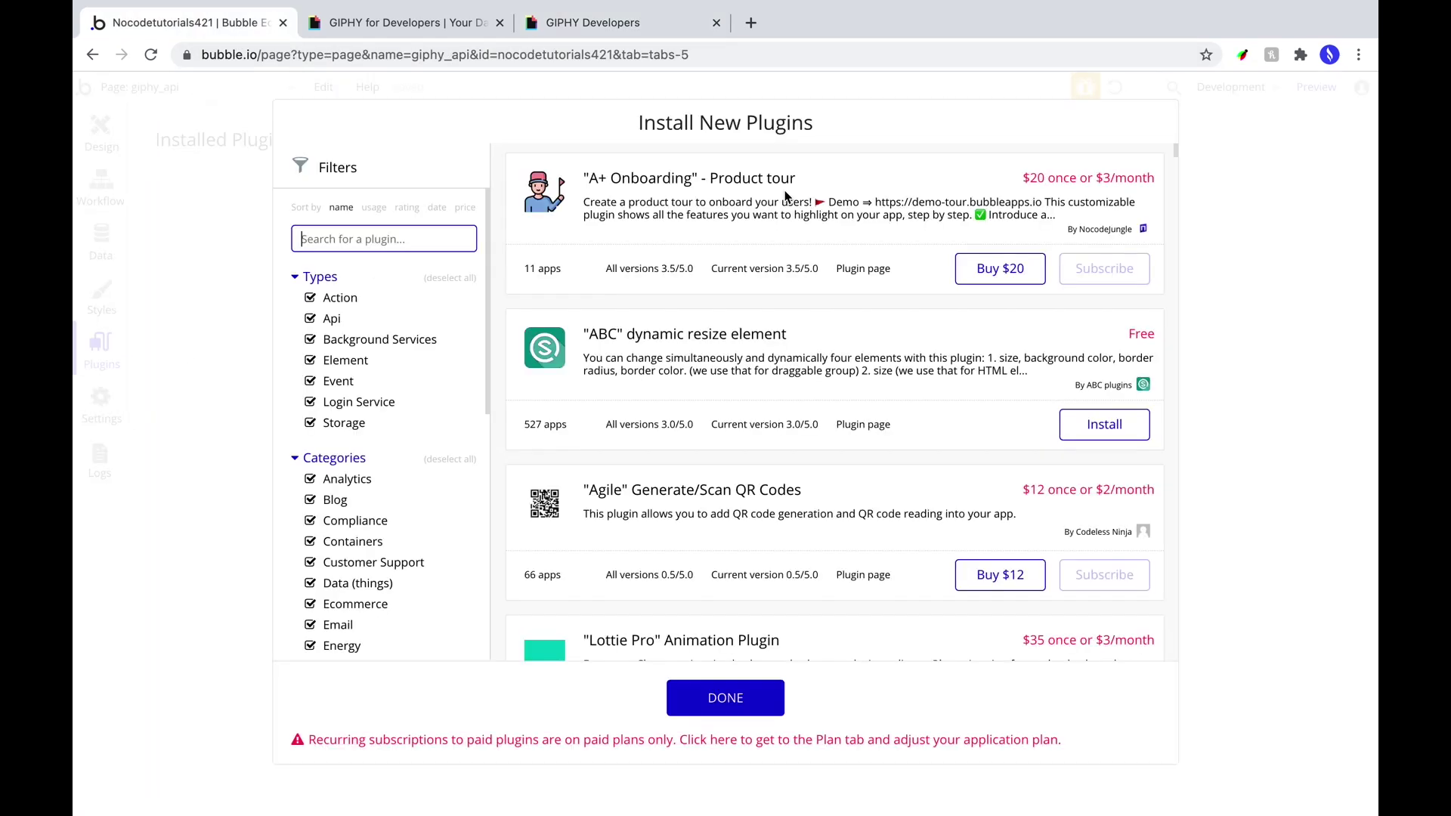
pyautogui.write('api conn')
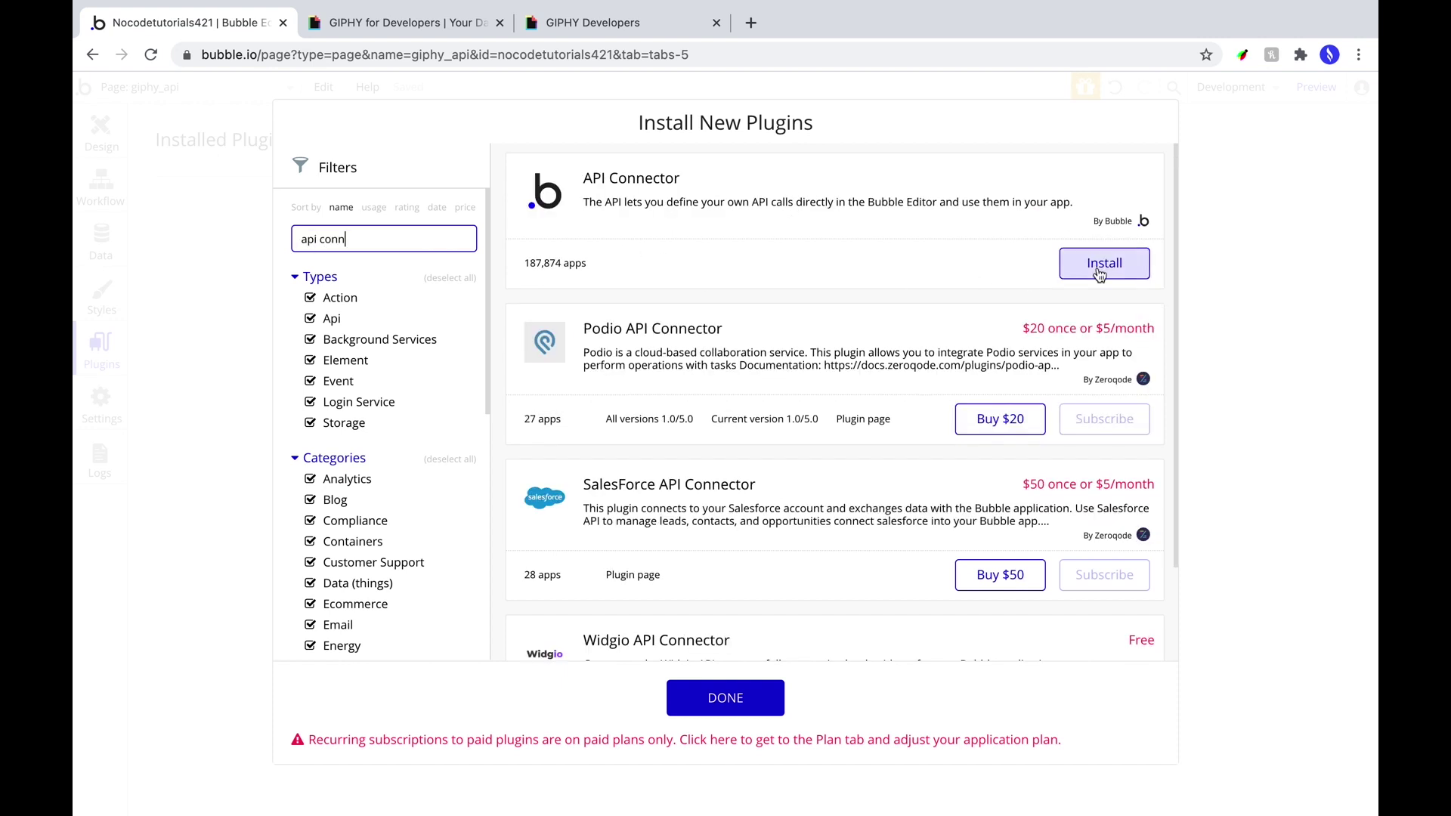
pyautogui.click(1105, 269)
pyautogui.click(767, 699)
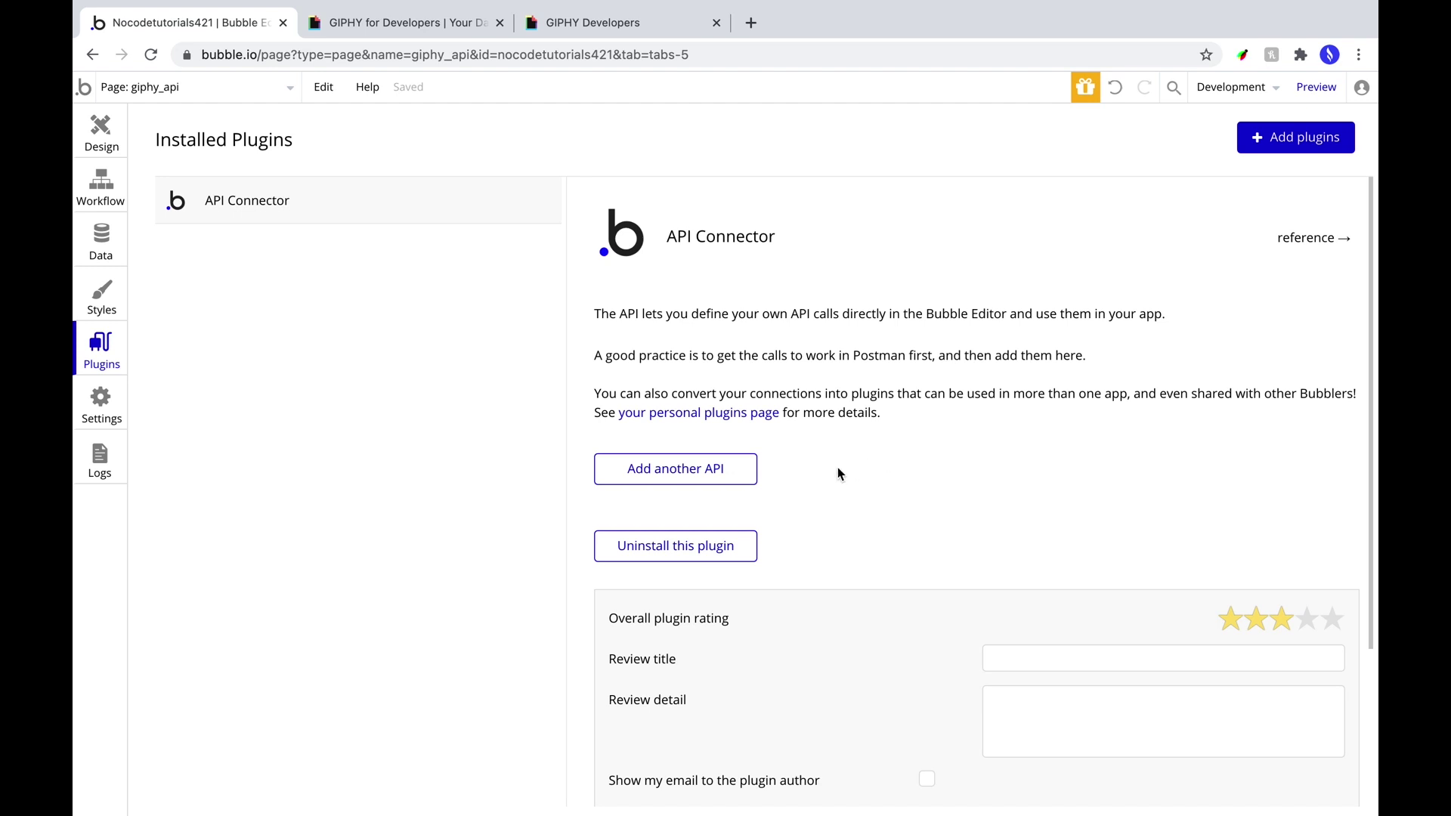
# - Add an API named "Giphy API" to the API Connector with "Private key in URL" authentication
pyautogui.click(691, 474)
pyautogui.tripleClick(739, 477)
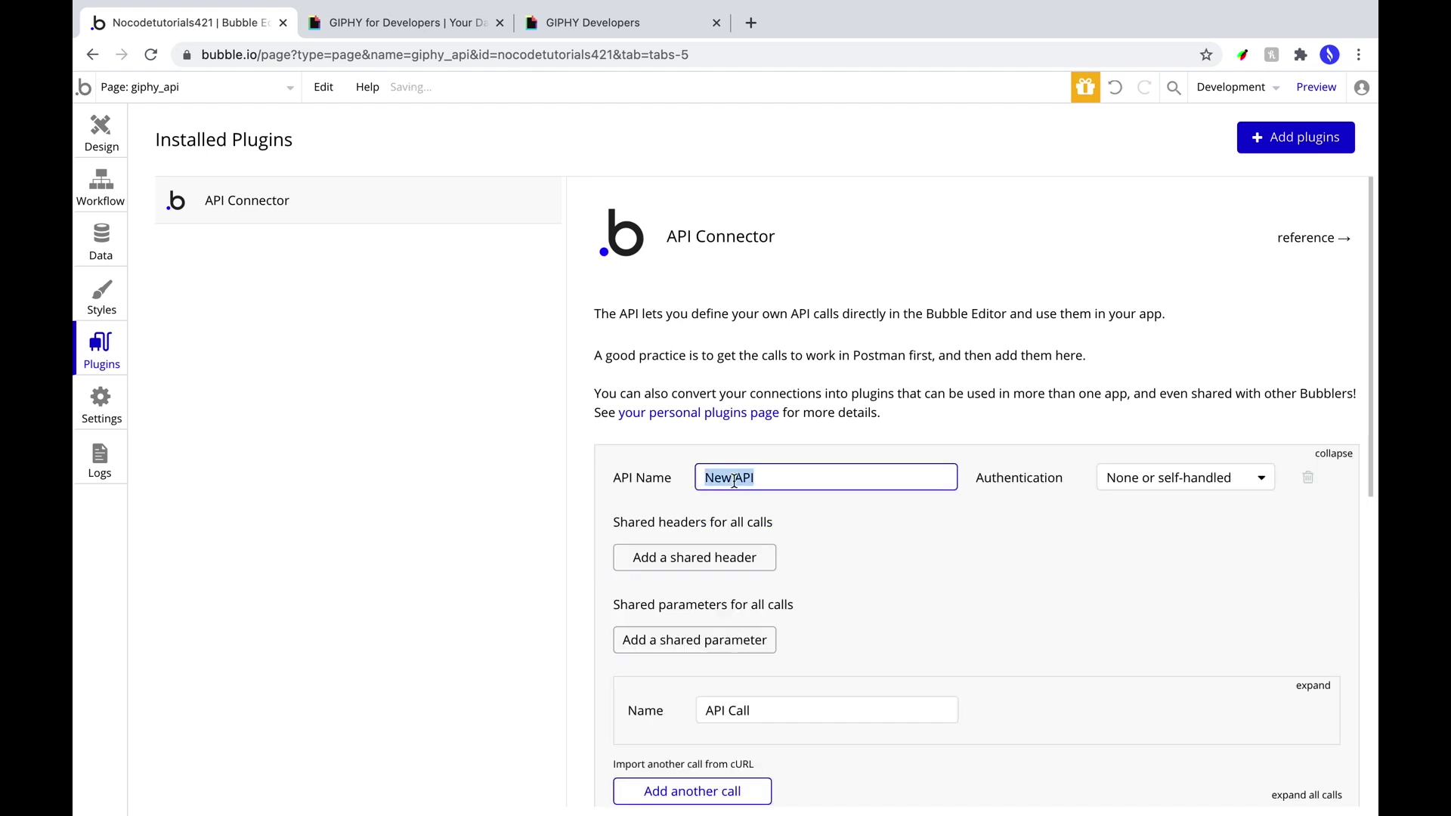
pyautogui.write('Giphy')
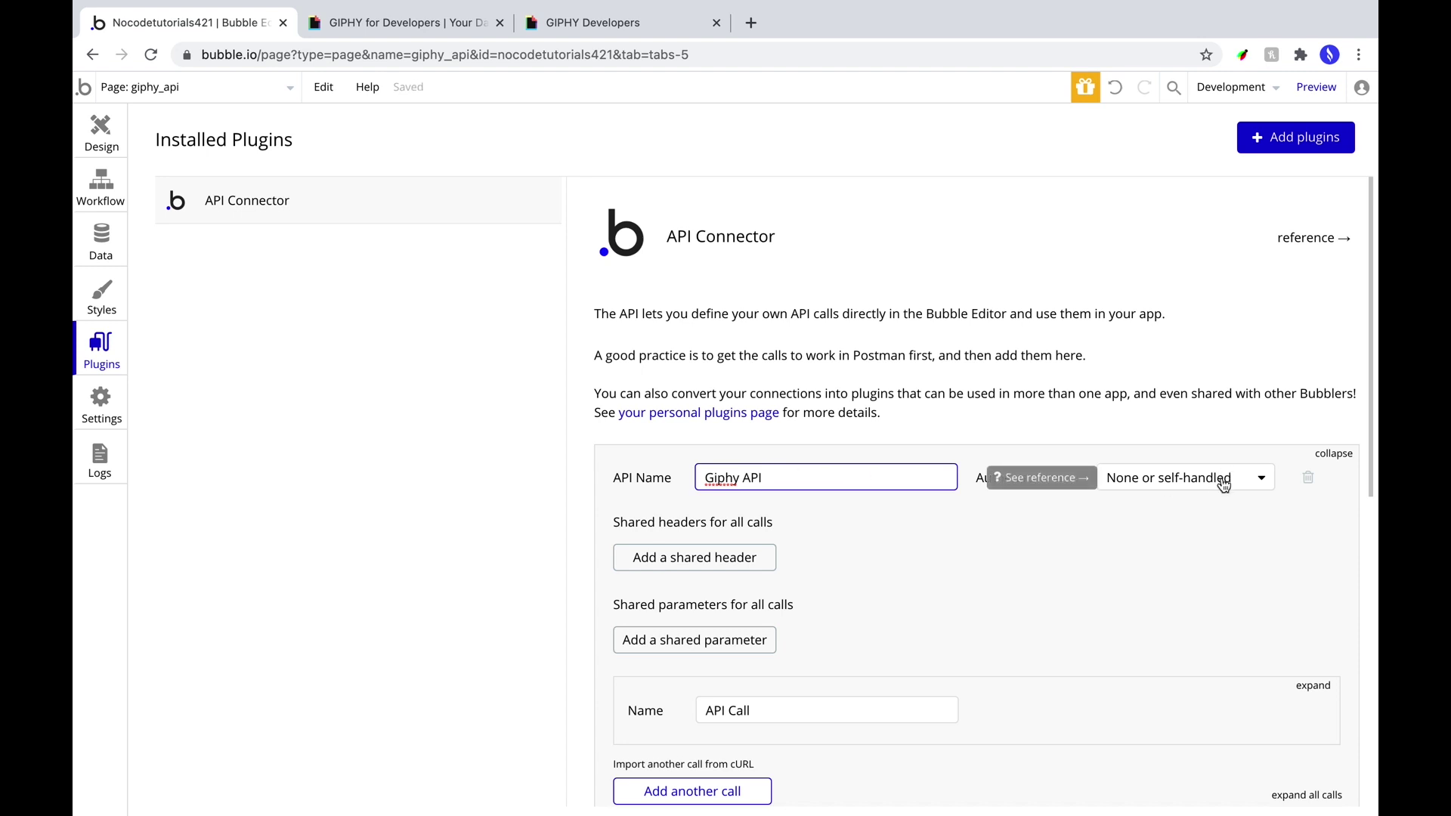
pyautogui.click(1224, 485)
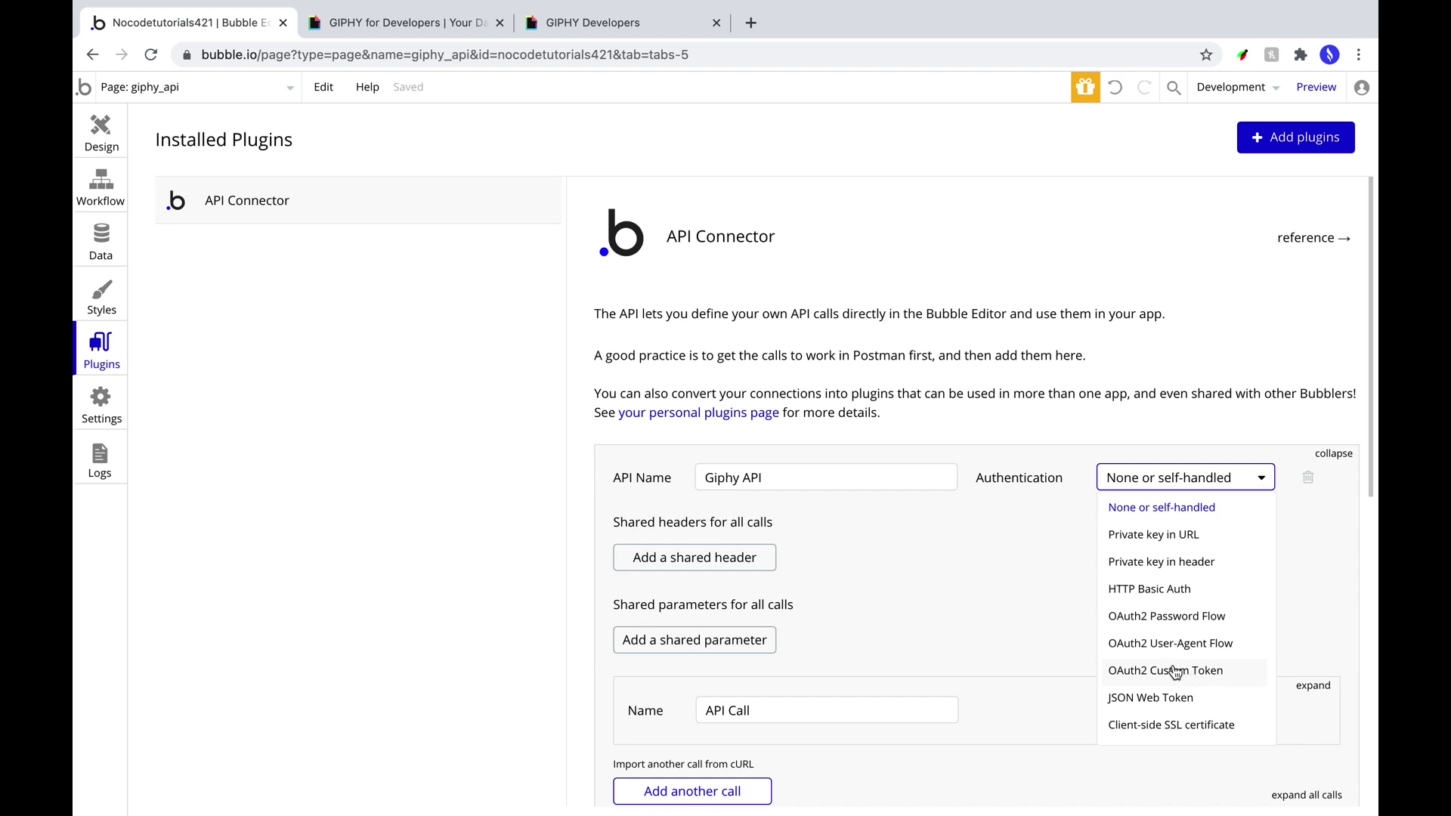
pyautogui.click(1148, 542)
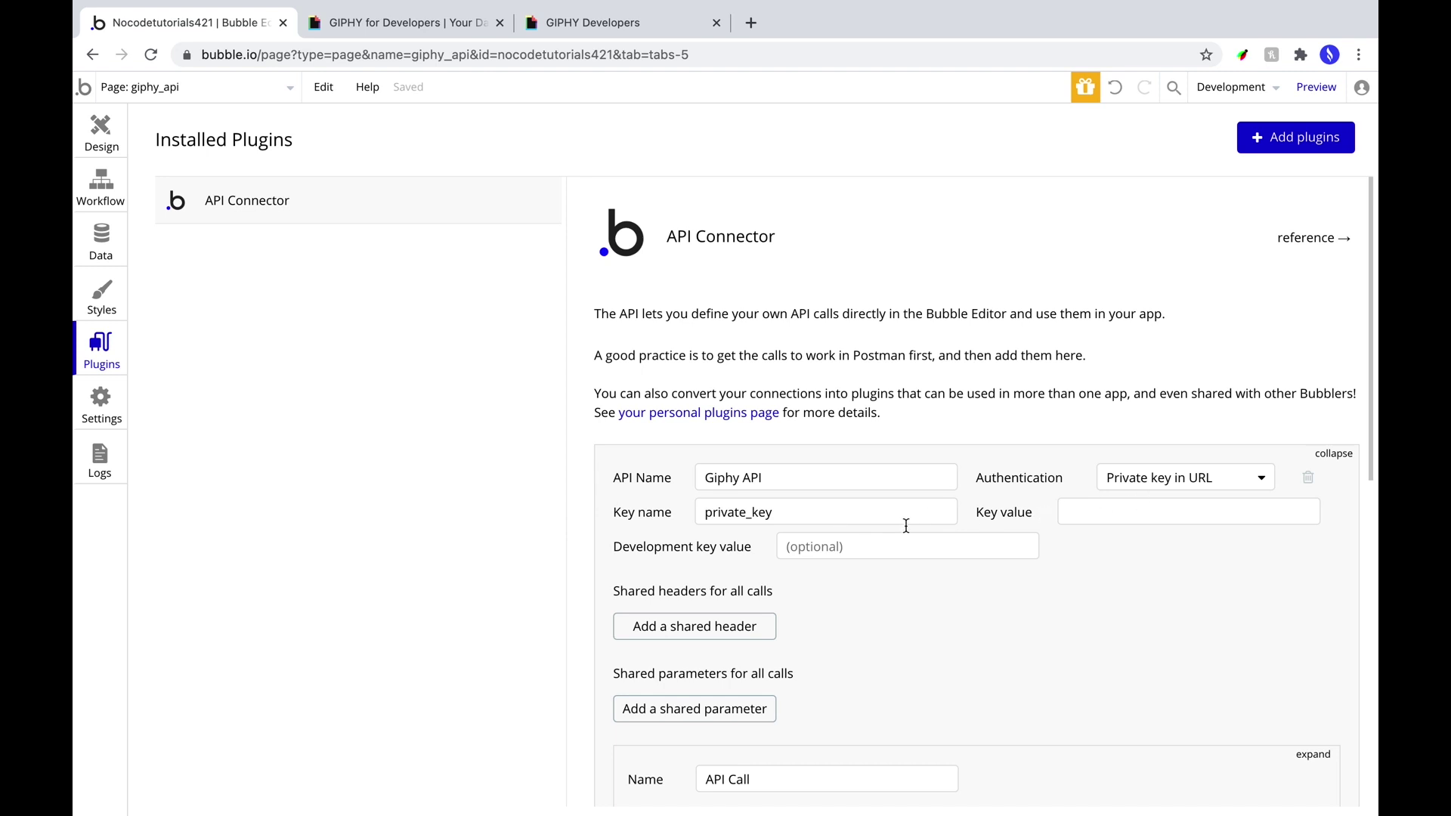
# - Copy the parameter name "api_key" from GIPHY's Search Endpoint docs and set it as the Giphy API's key name in Bubble
pyautogui.click(563, 33)
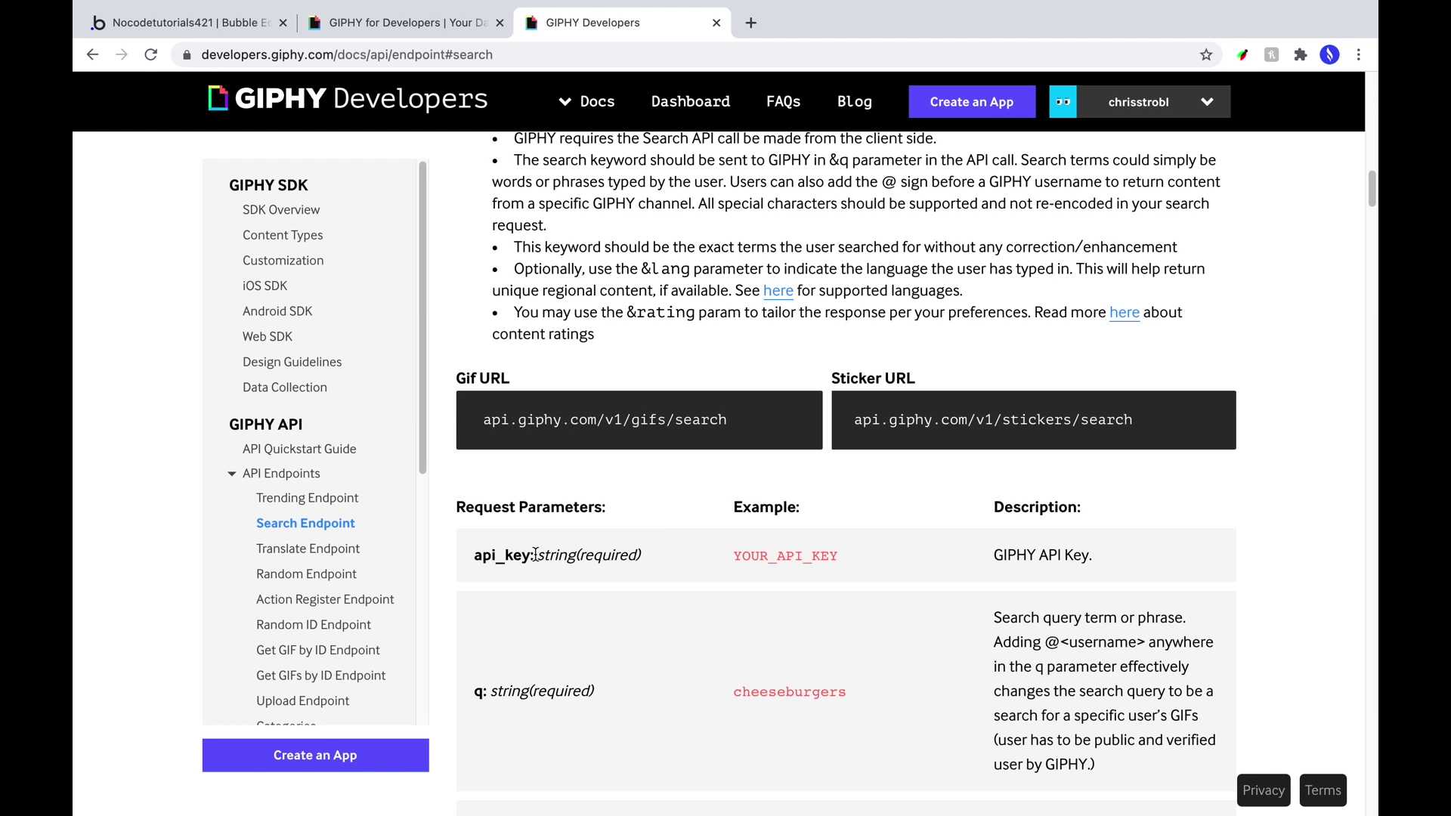
pyautogui.moveTo(531, 556); pyautogui.dragTo(475, 557)
pyautogui.rightClick(498, 557)
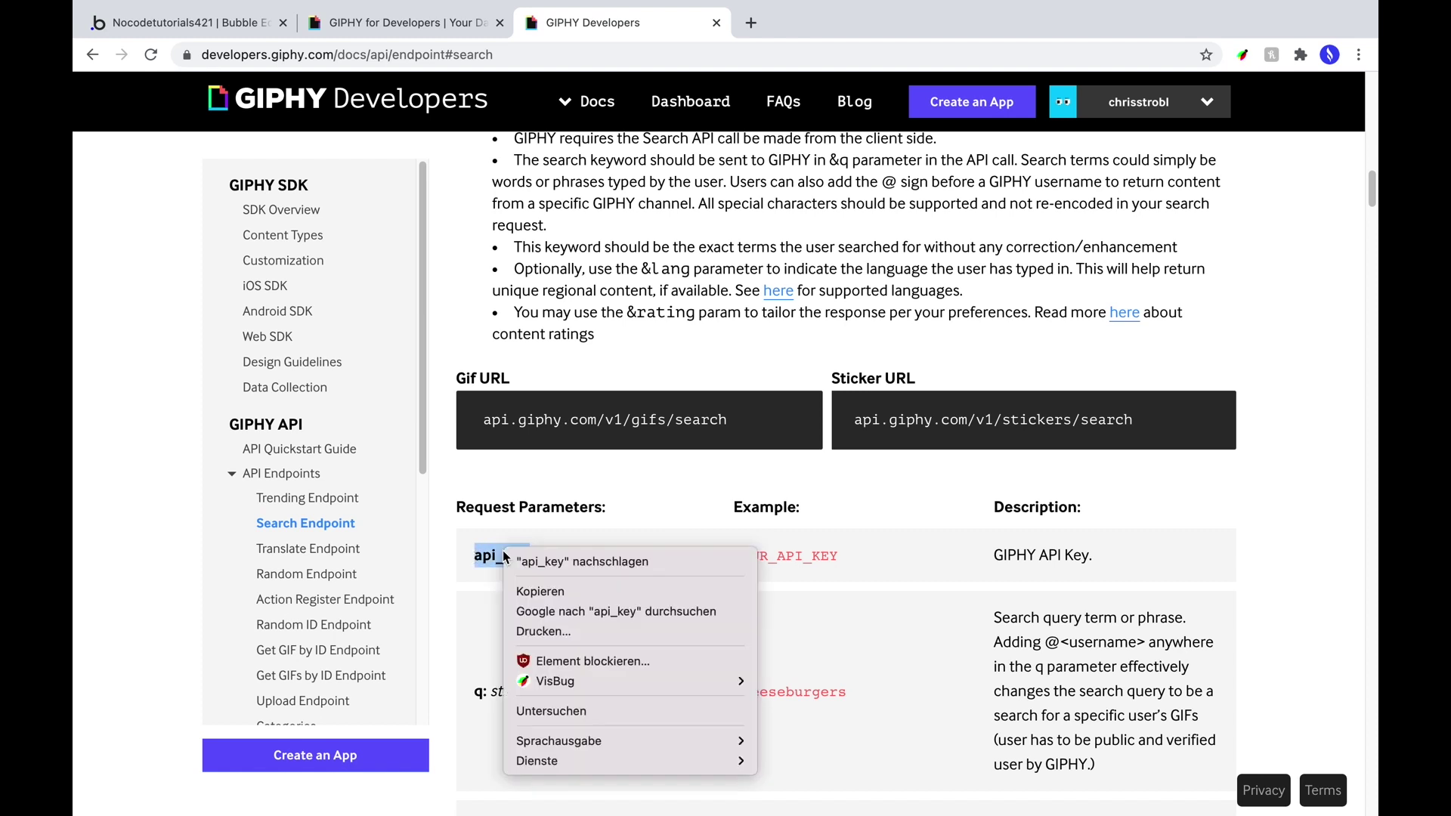
pyautogui.click(549, 592)
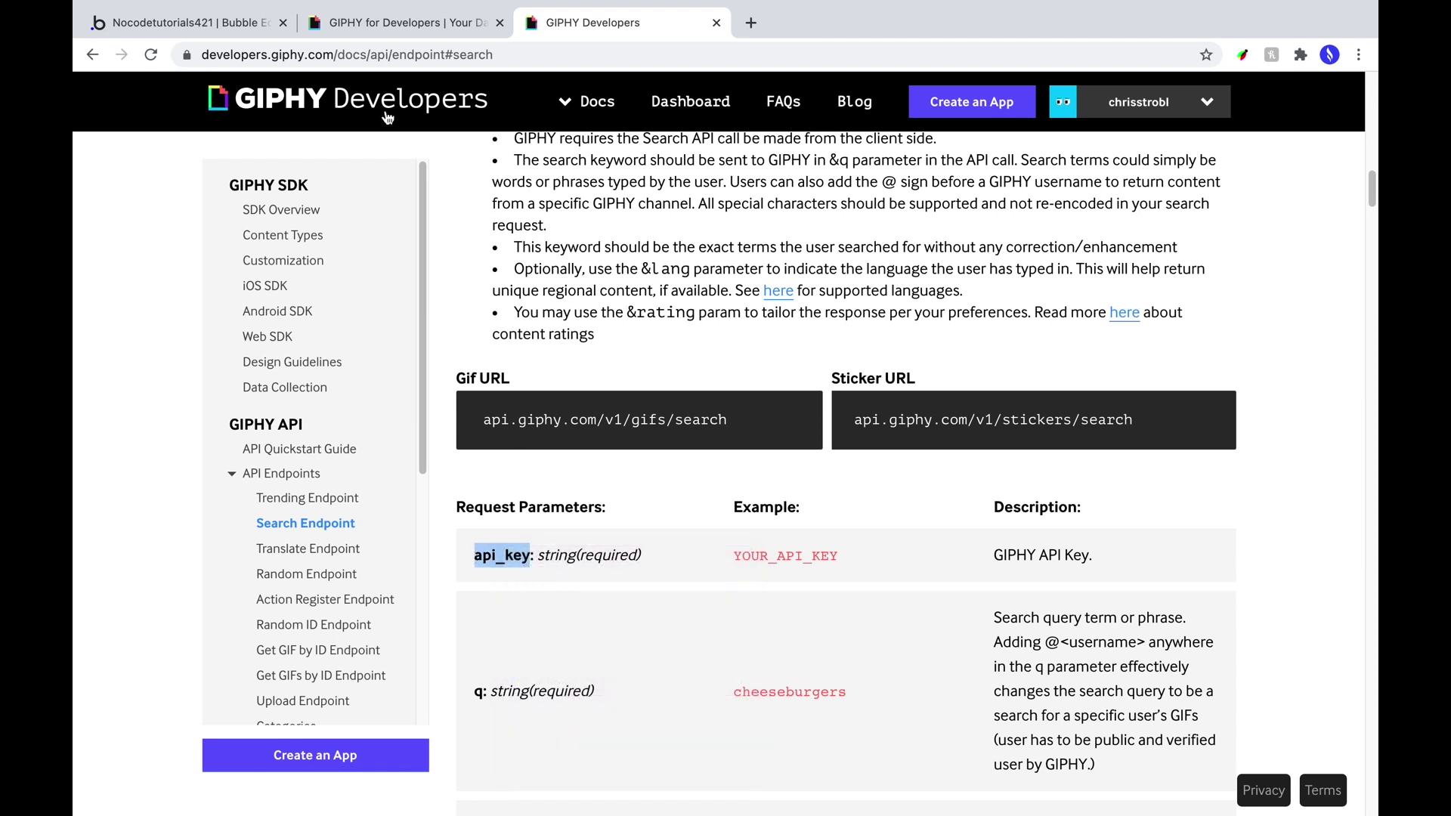
pyautogui.click(212, 24)
pyautogui.doubleClick(763, 514)
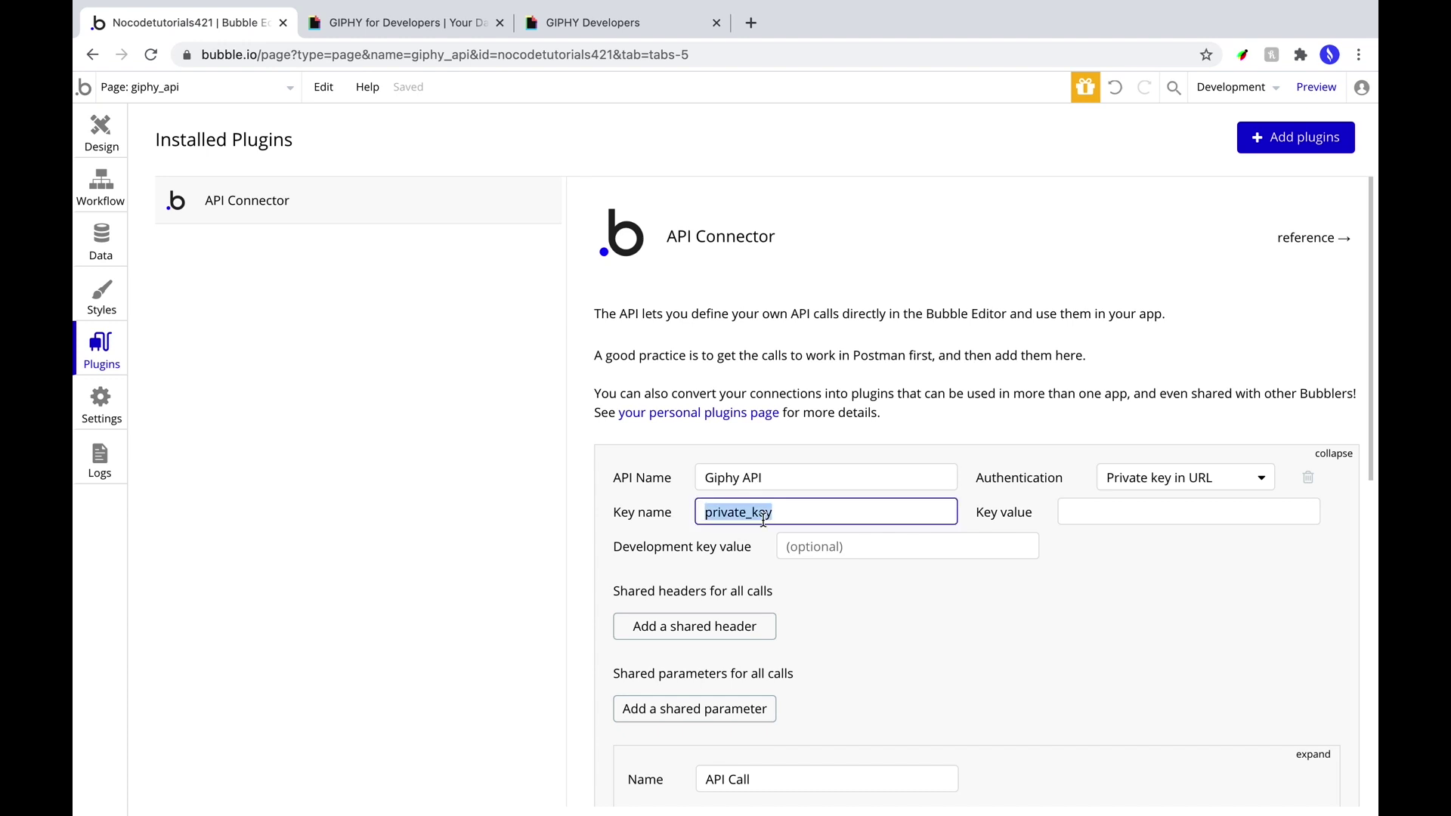
pyautogui.hotkey('ctrl', 'v')
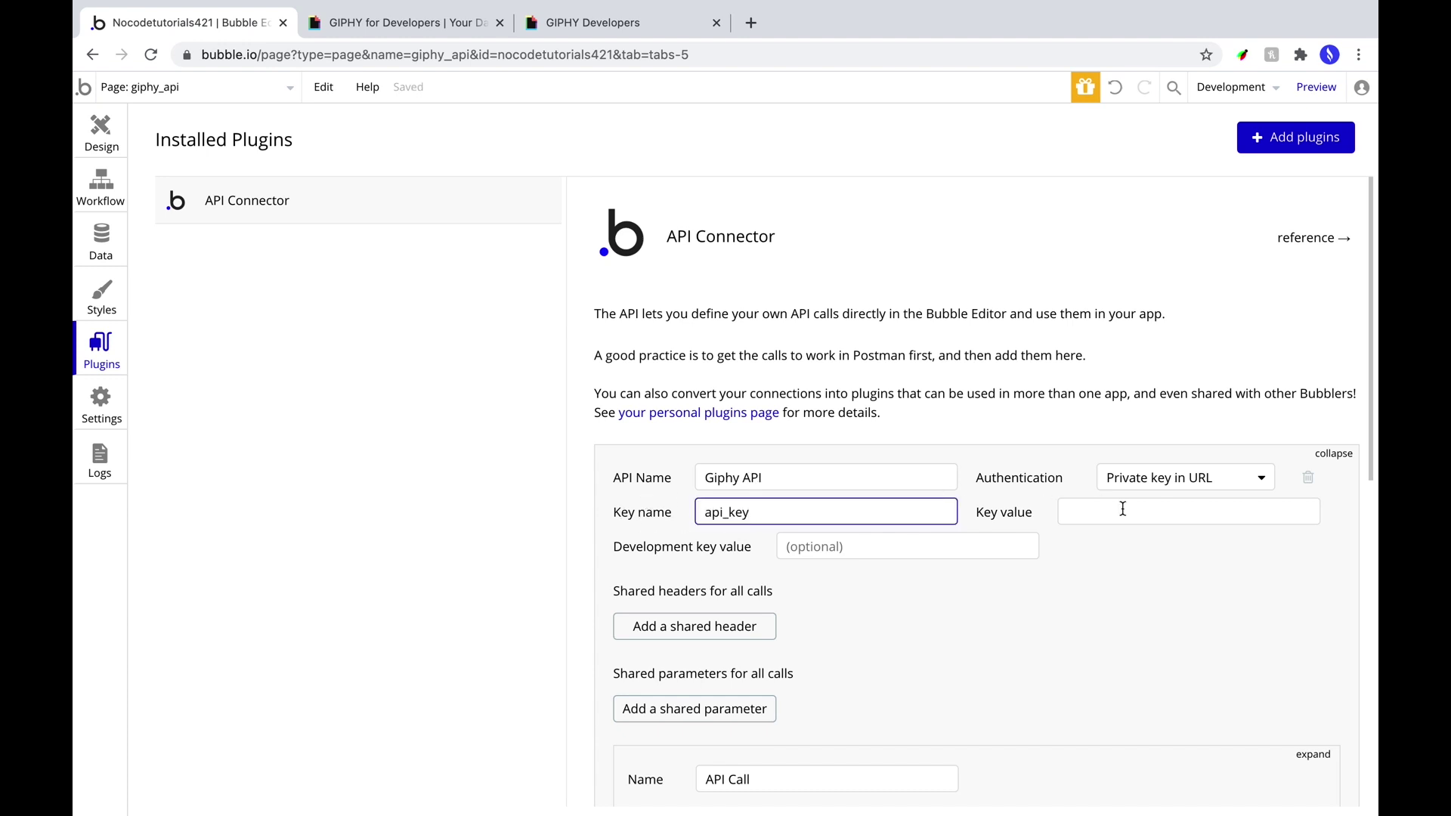
# - Copy the app's API key from the GIPHY dashboard and paste it as both the key value and the development key value in Bubble
pyautogui.click(1100, 503)
pyautogui.click(423, 22)
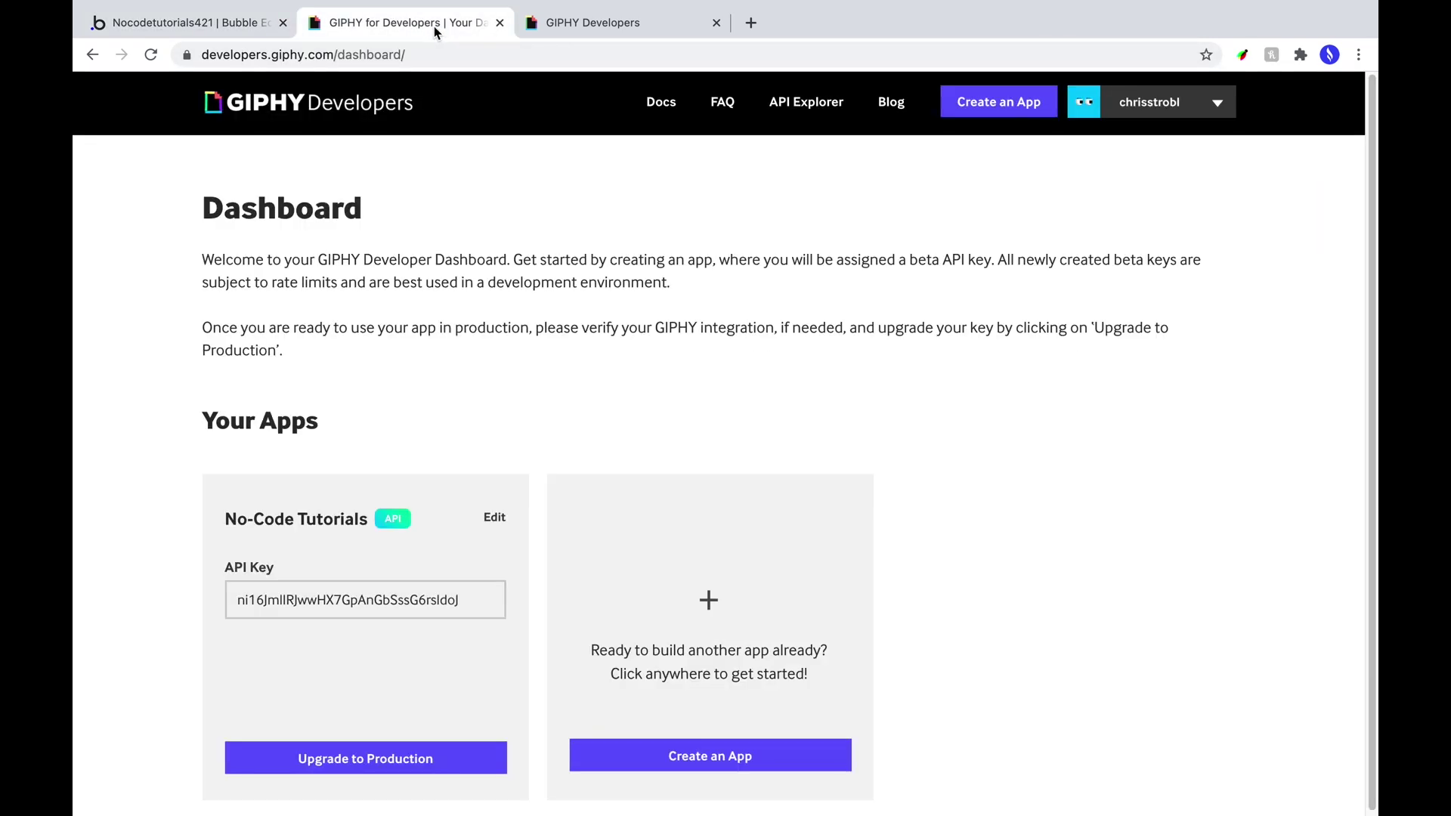
pyautogui.click(347, 606)
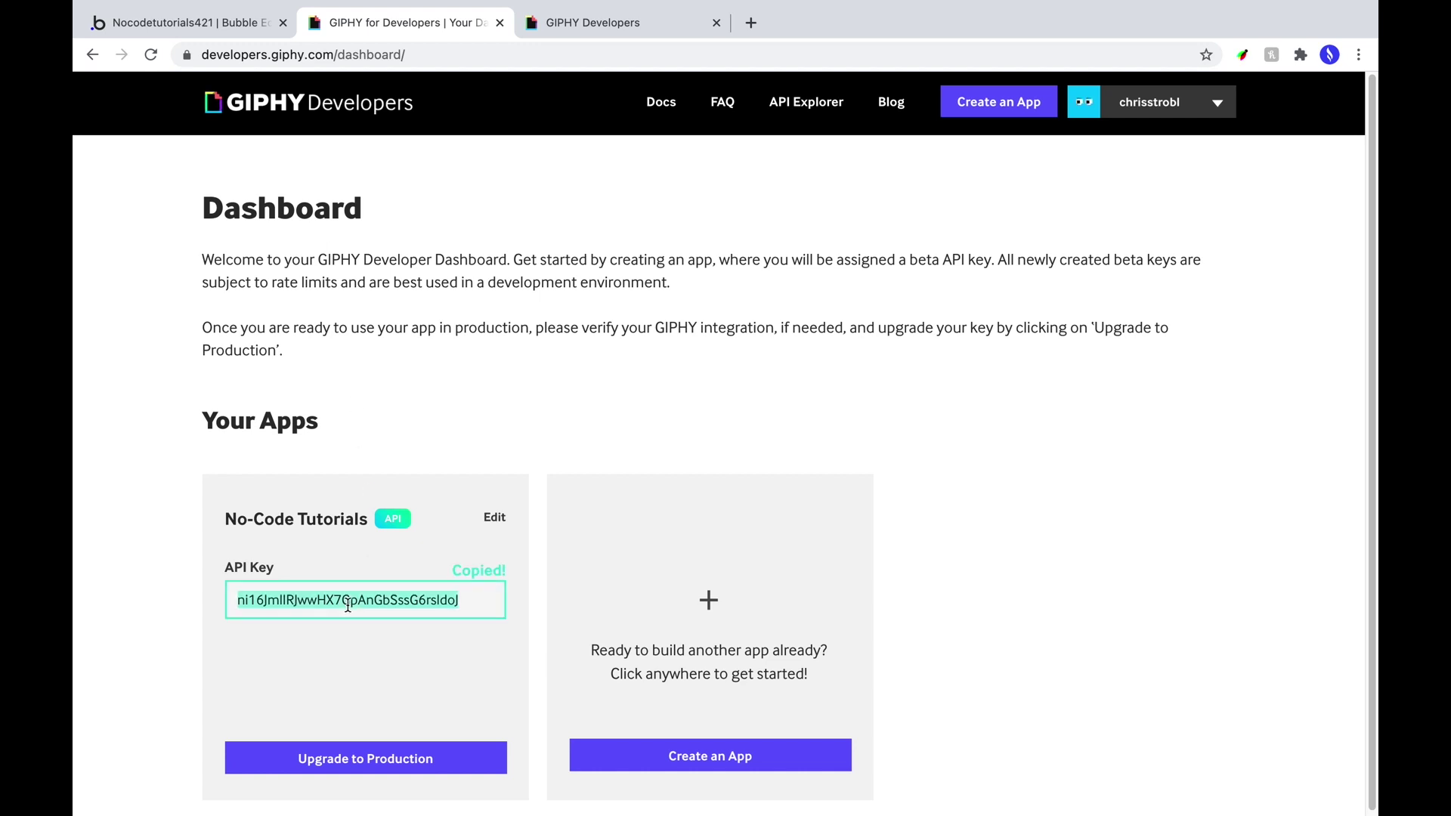
pyautogui.click(168, 34)
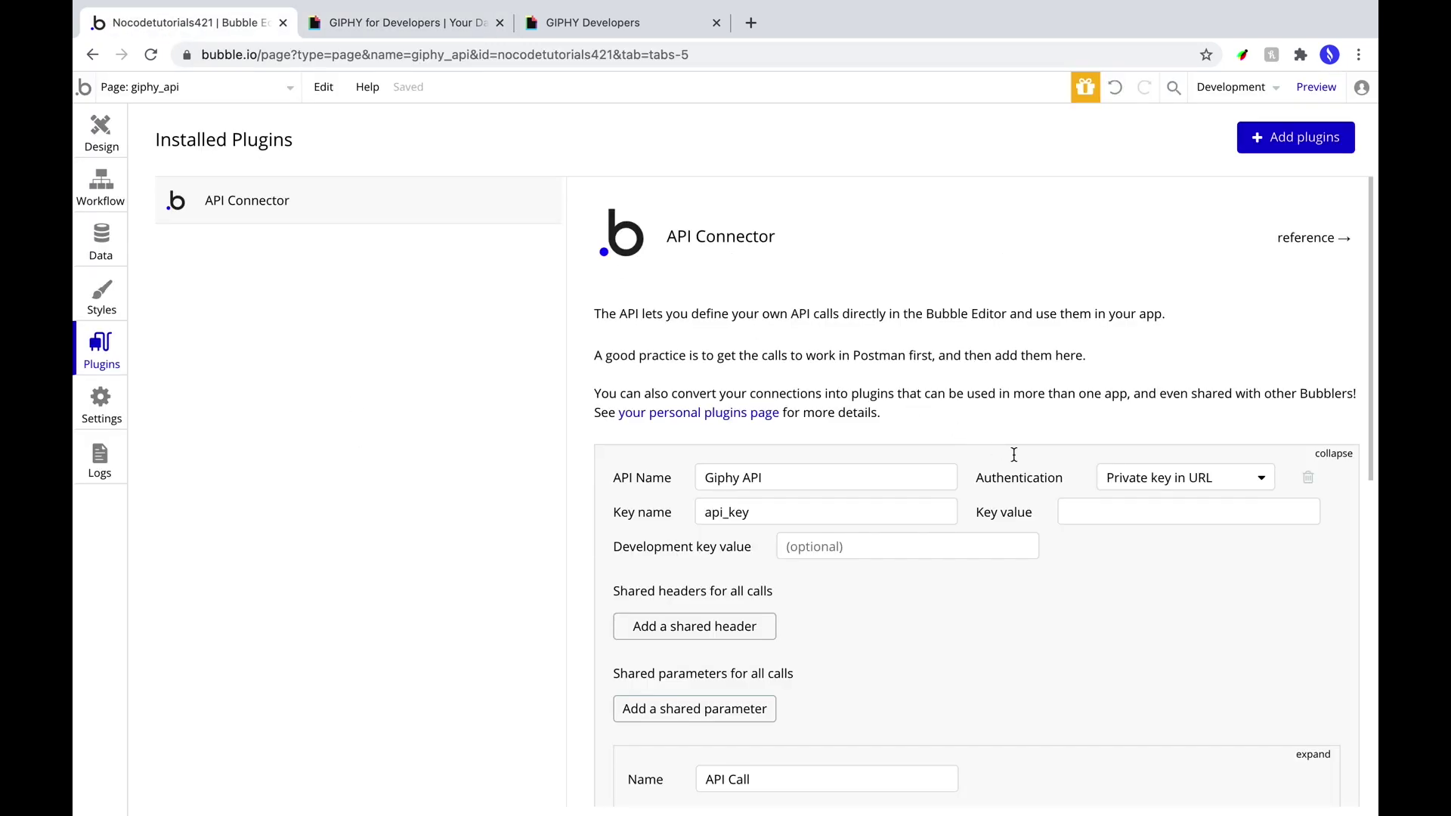
pyautogui.click(1089, 512)
pyautogui.hotkey('ctrl', 'v')
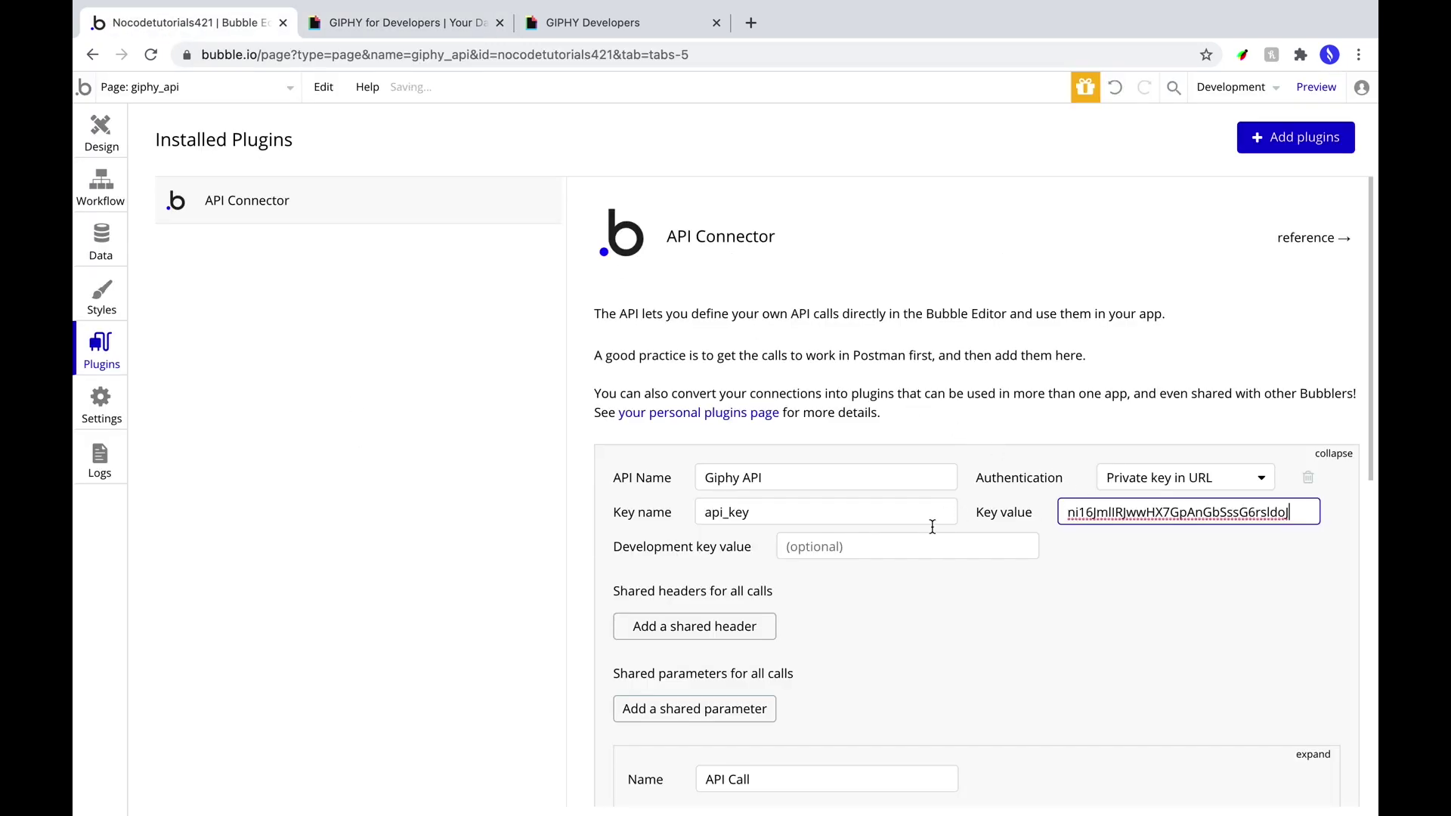
pyautogui.click(790, 551)
pyautogui.hotkey('ctrl', 'v')
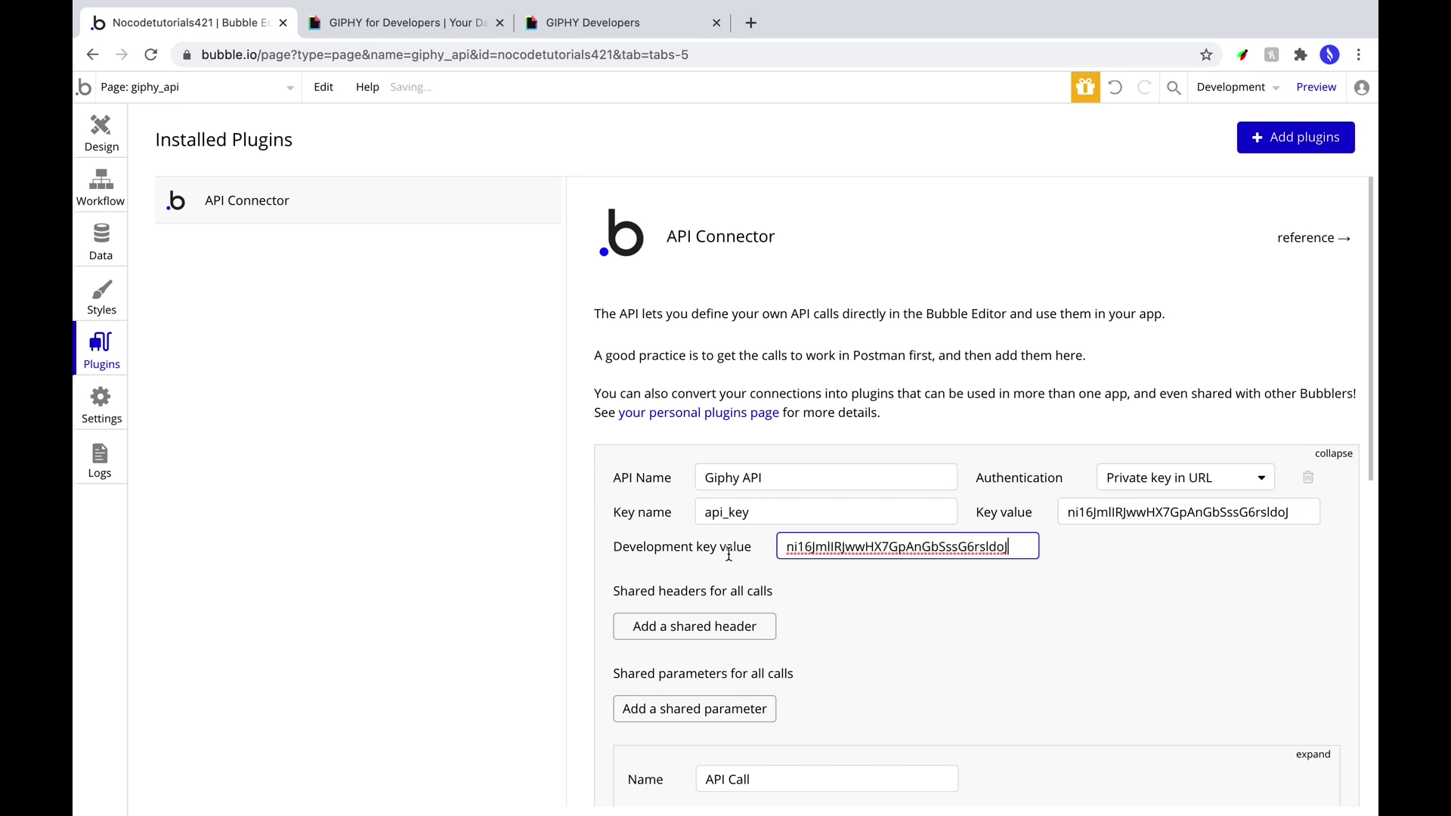
pyautogui.click(824, 594)
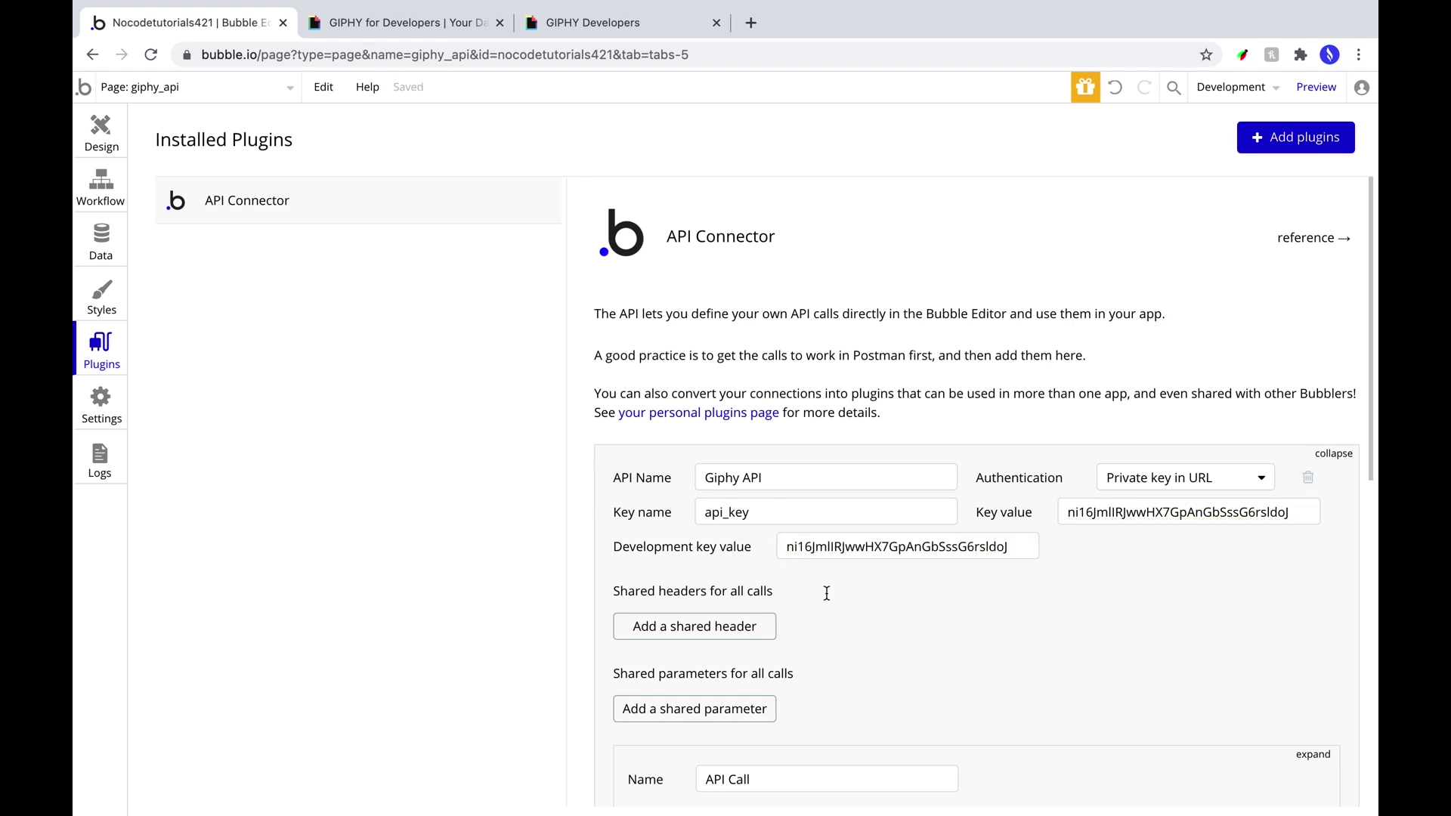
# - Expand the settings of the API call under the Giphy API
pyautogui.scroll(-5, 827, 594)
pyautogui.click(1314, 560)
pyautogui.scroll(-1, 938, 522)
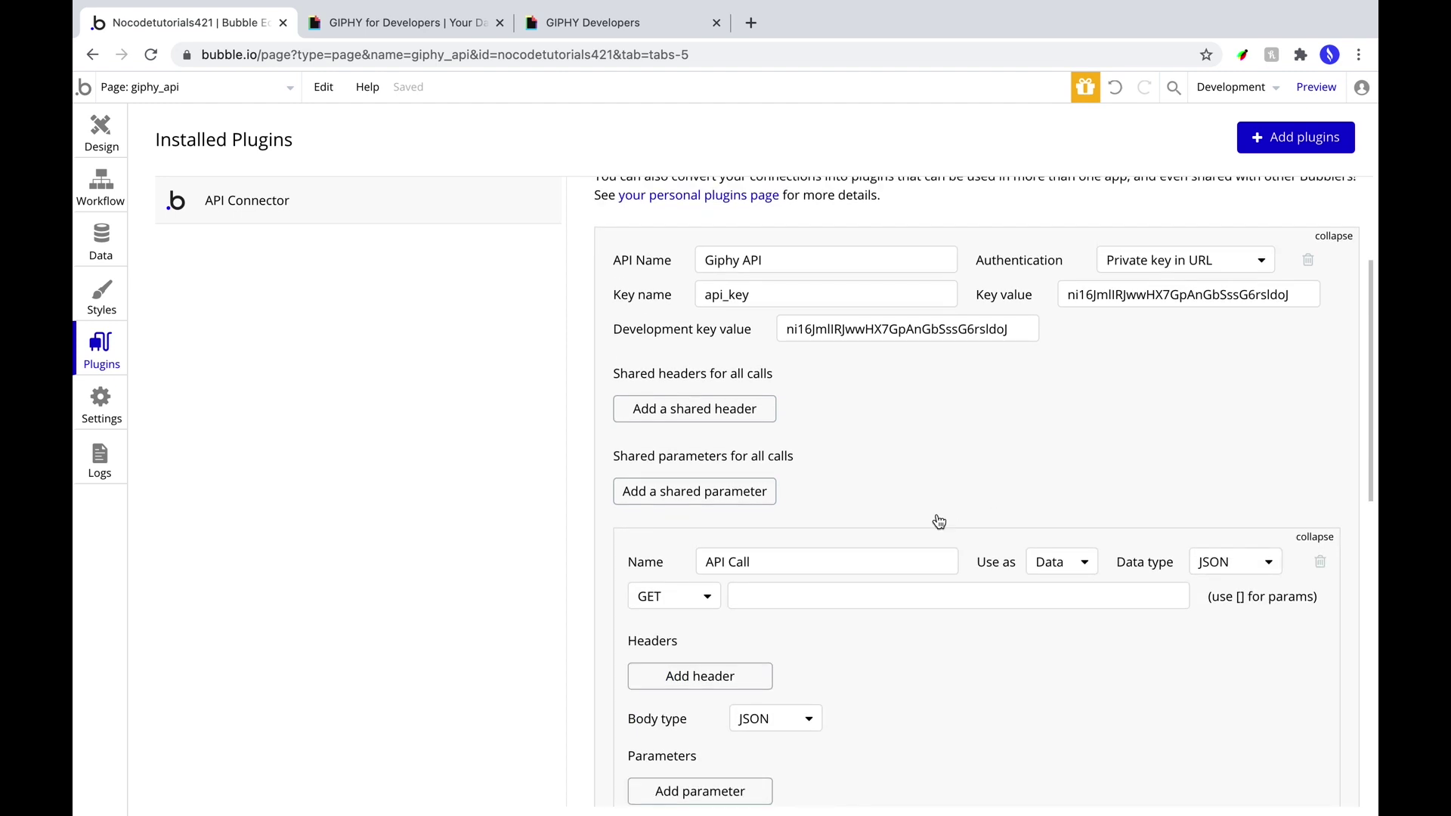
pyautogui.moveTo(1057, 599)
# - Open the Search Endpoint section of GIPHY's API docs and read its description and Gif URL
pyautogui.click(613, 32)
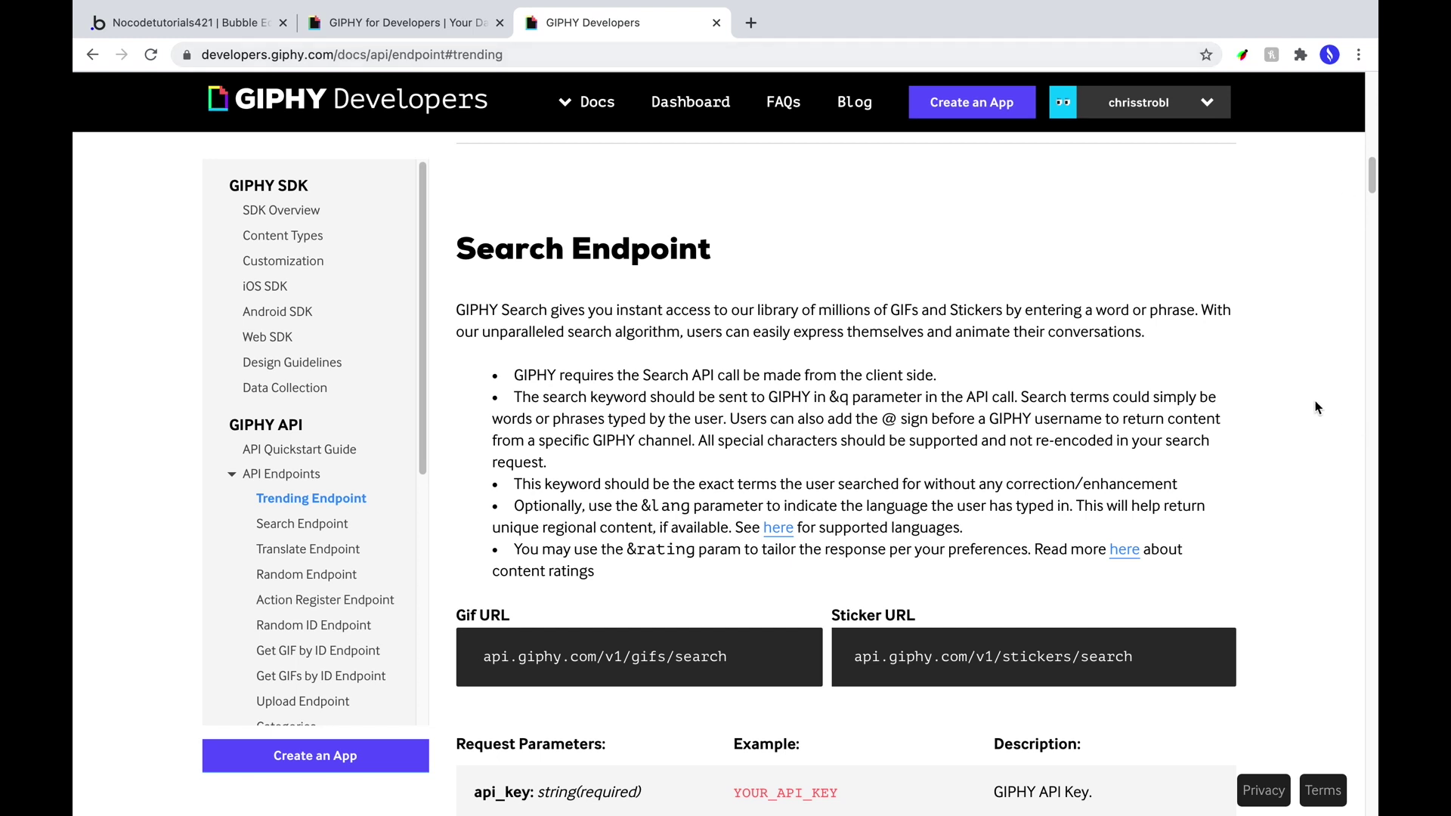
pyautogui.click(305, 525)
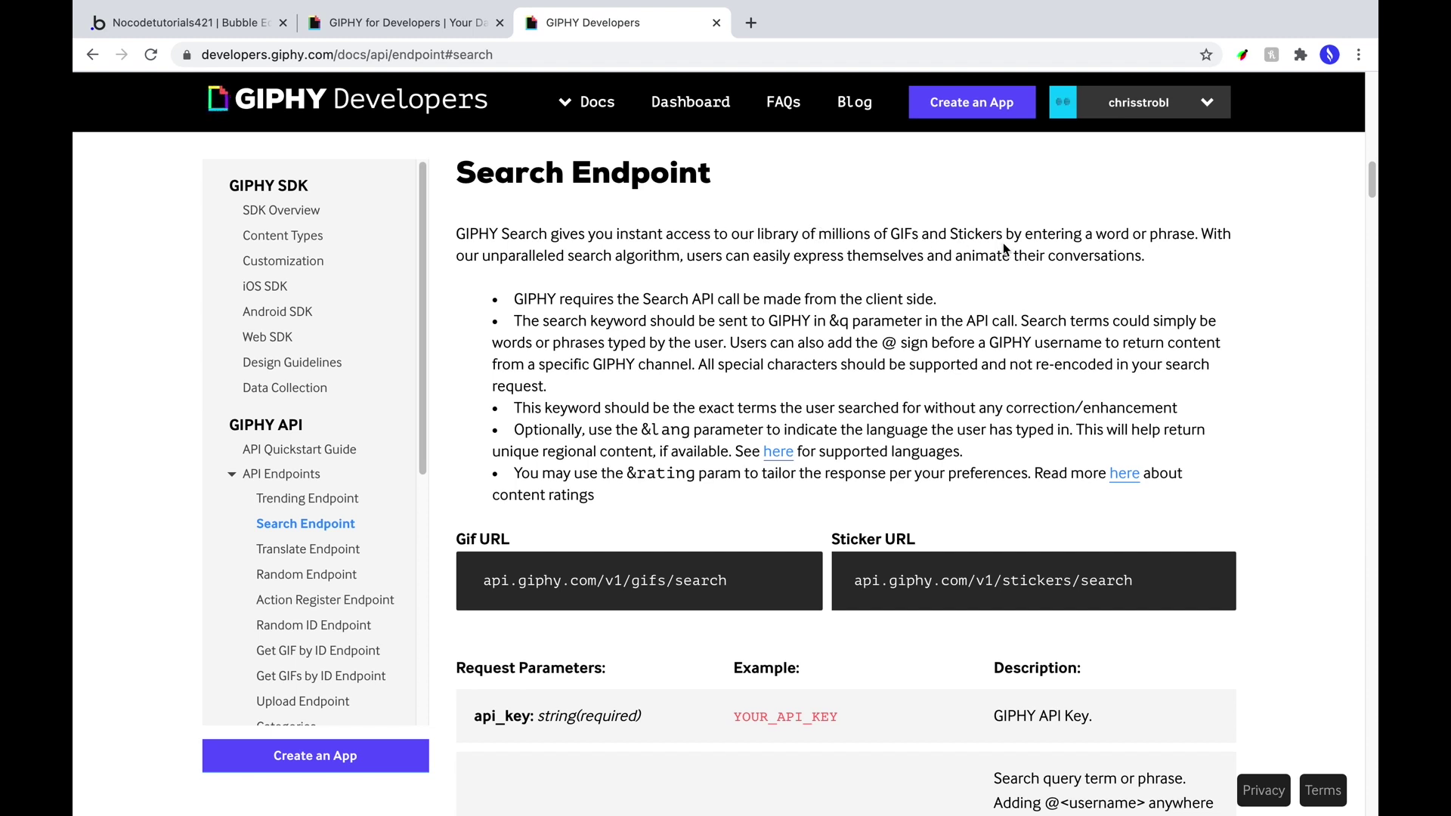
pyautogui.moveTo(1024, 236); pyautogui.dragTo(1172, 239)
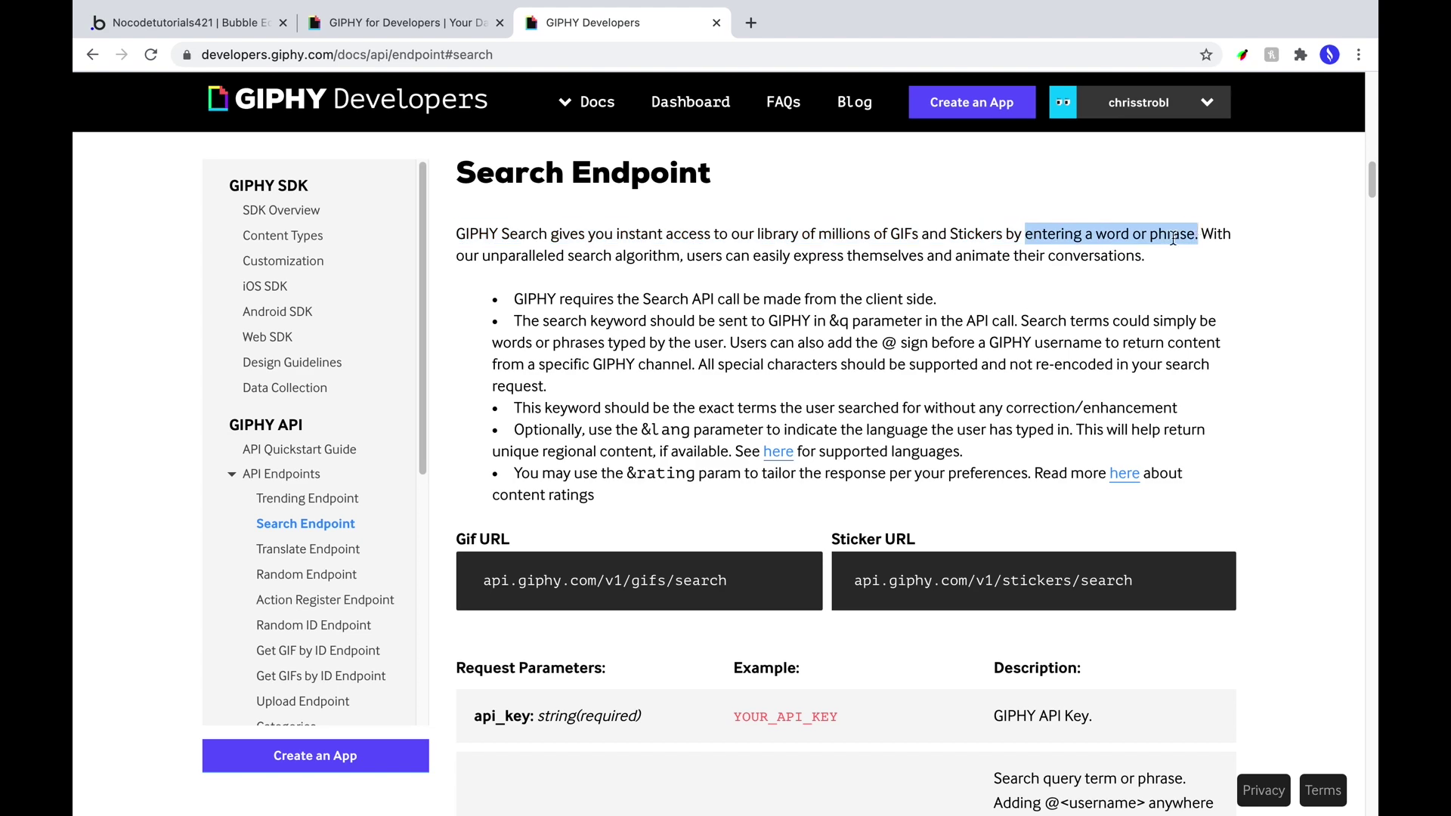
pyautogui.click(1061, 297)
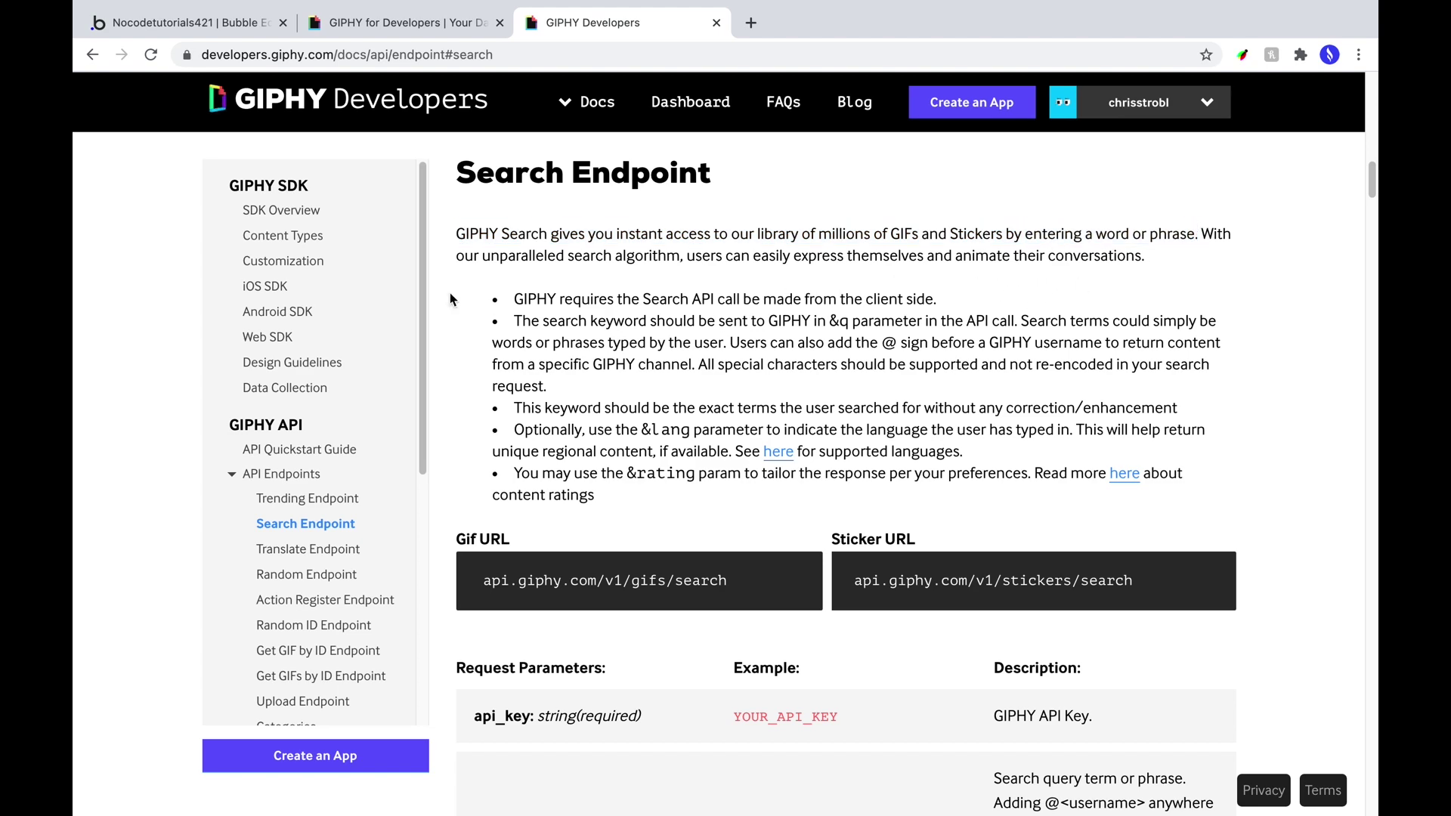
pyautogui.scroll(-4, 588, 409)
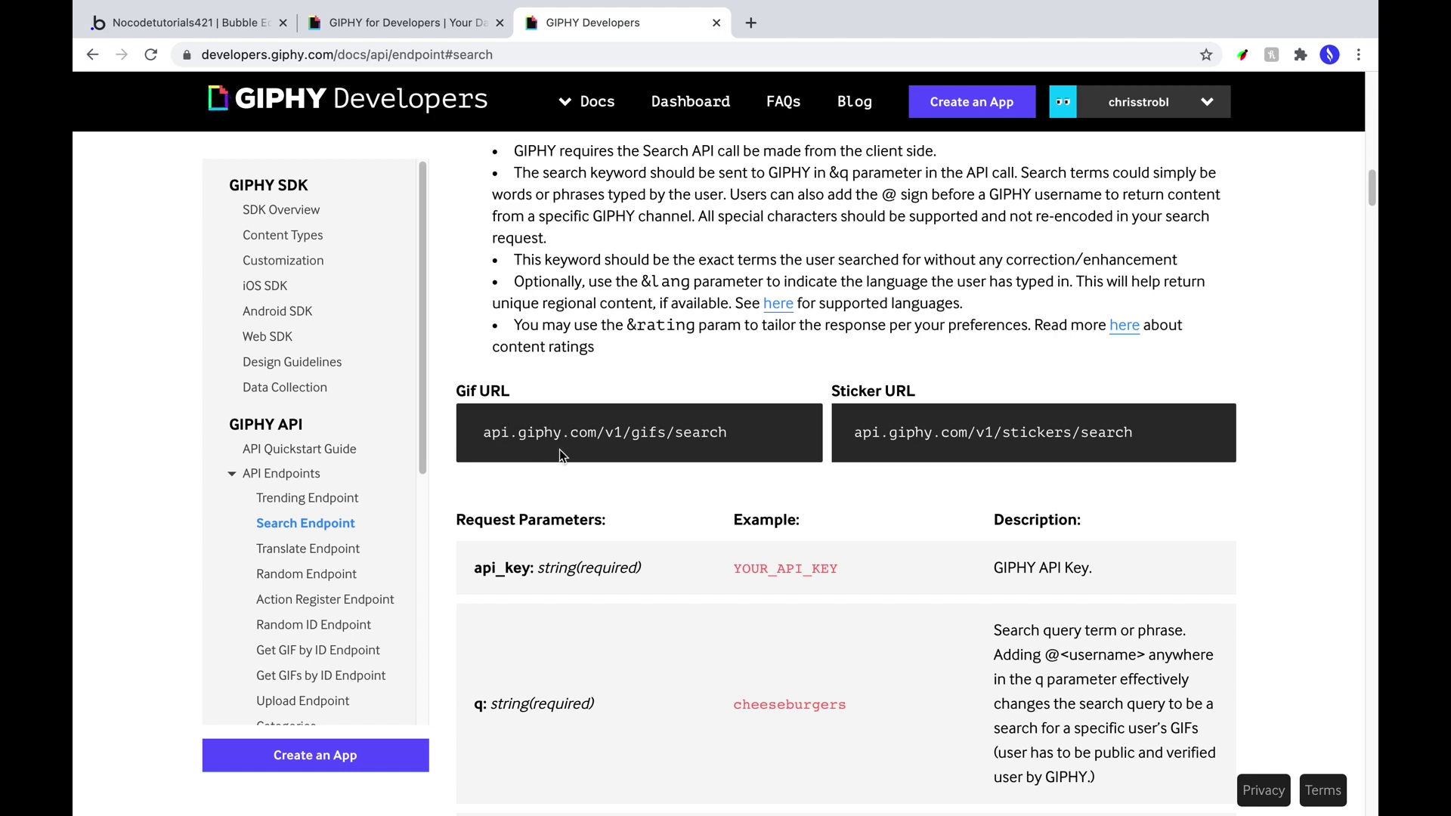
pyautogui.scroll(-4, 559, 449)
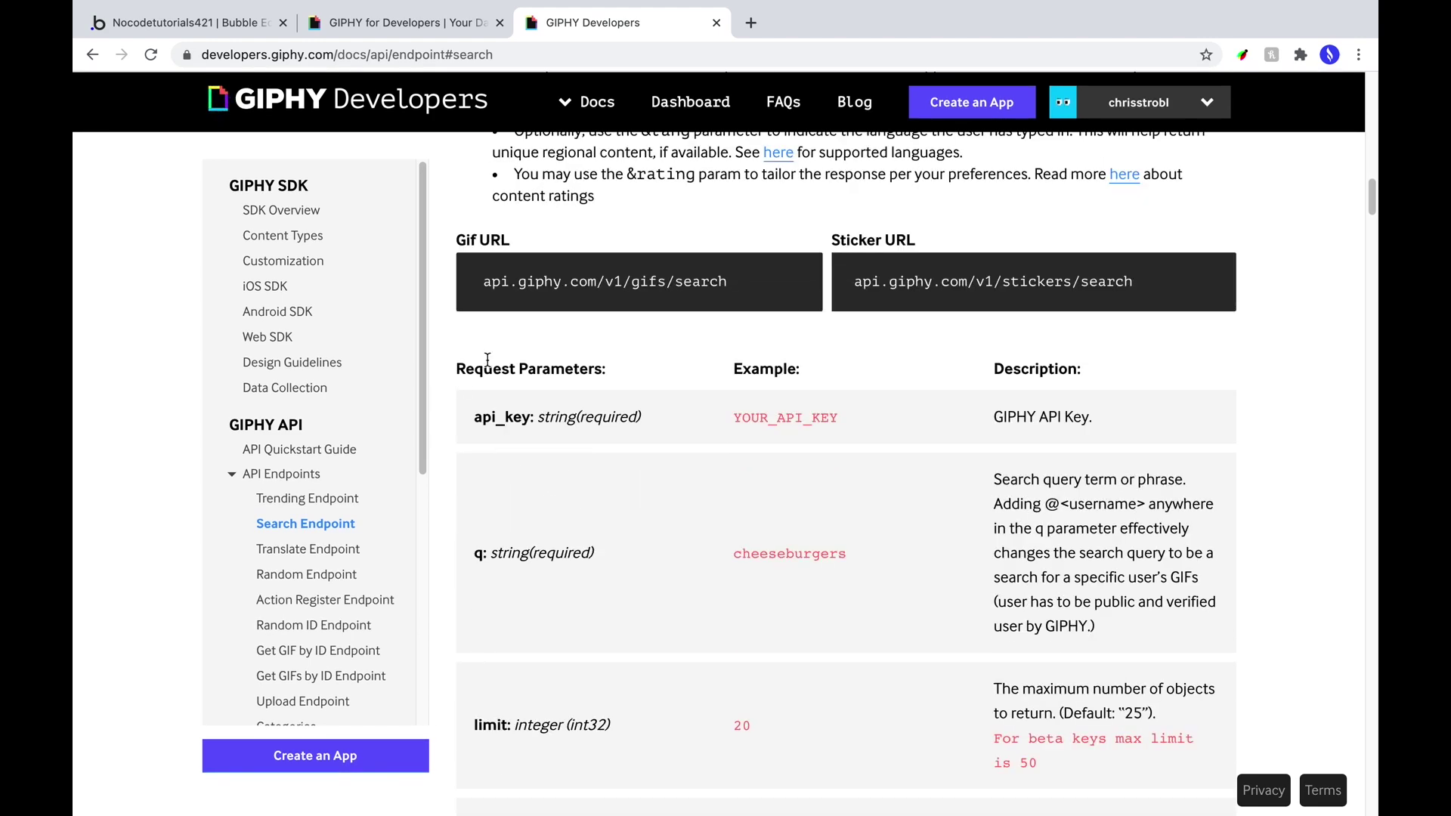
# - Examine the Search Endpoint's request parameters in GIPHY's docs, from api_key and q through limit to random_id
pyautogui.moveTo(465, 368); pyautogui.dragTo(601, 369)
pyautogui.click(594, 368)
pyautogui.moveTo(467, 427); pyautogui.dragTo(514, 417)
pyautogui.scroll(-1, 552, 510)
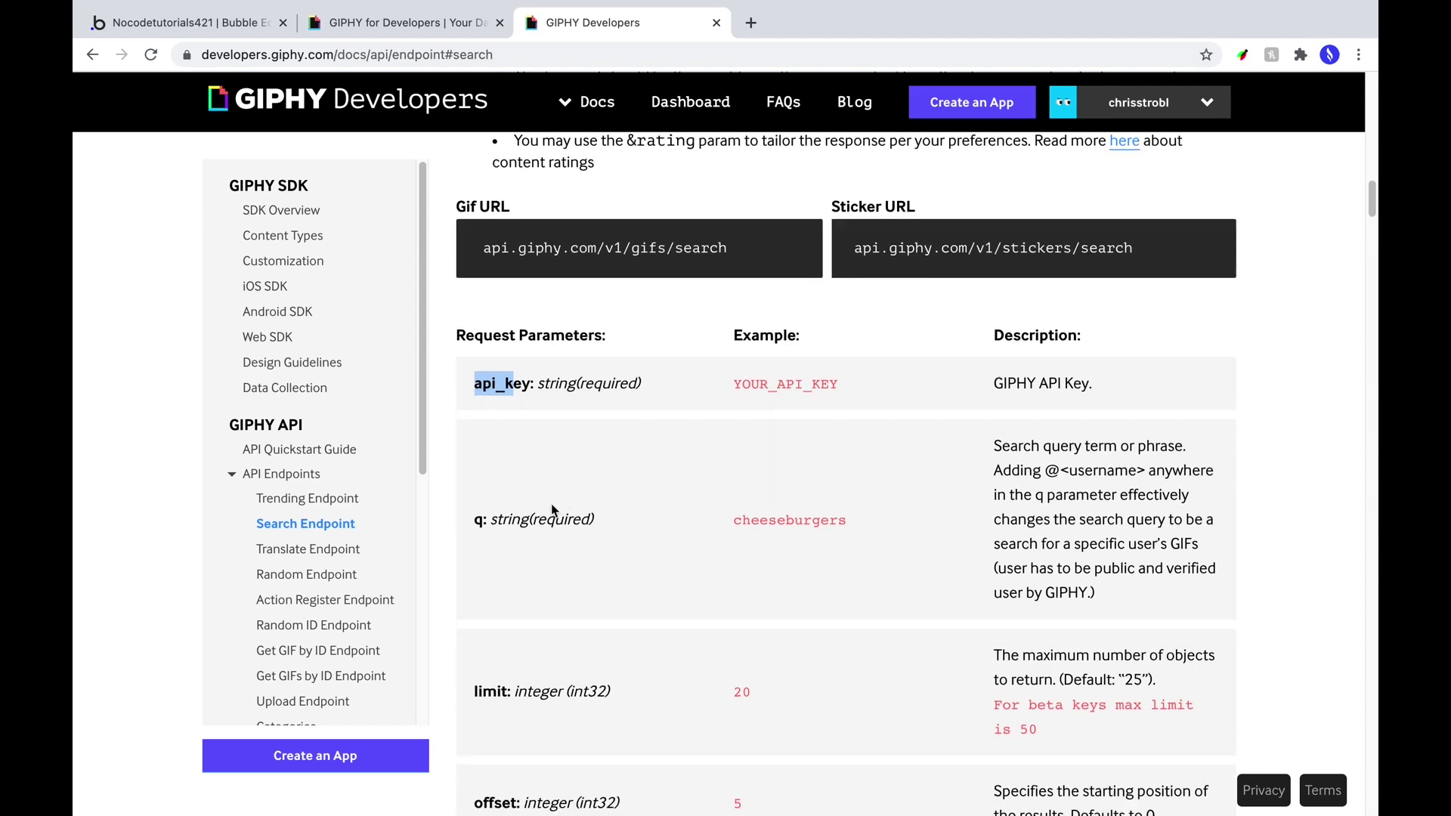
pyautogui.moveTo(482, 523); pyautogui.dragTo(604, 519)
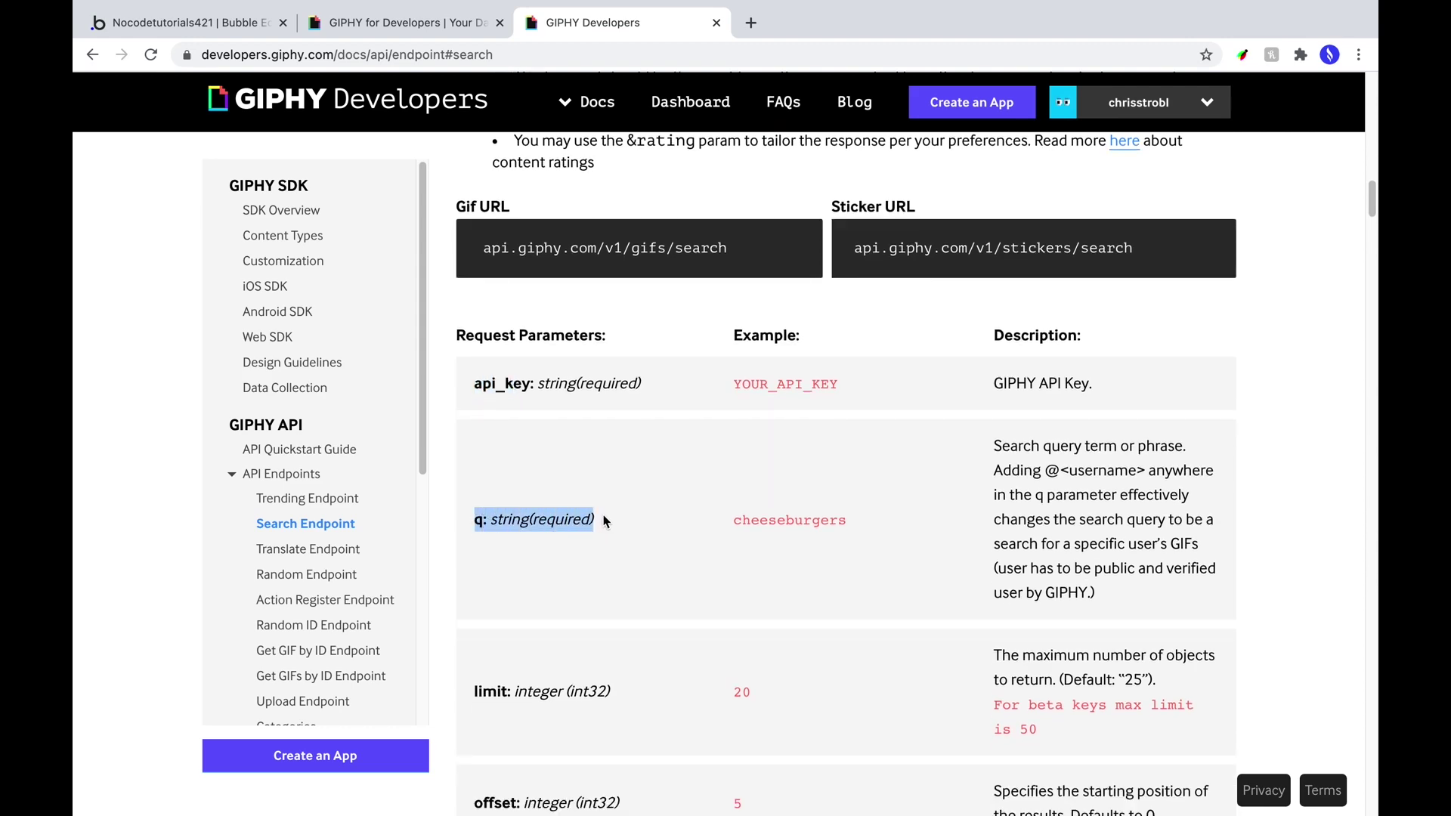
pyautogui.scroll(-5, 650, 502)
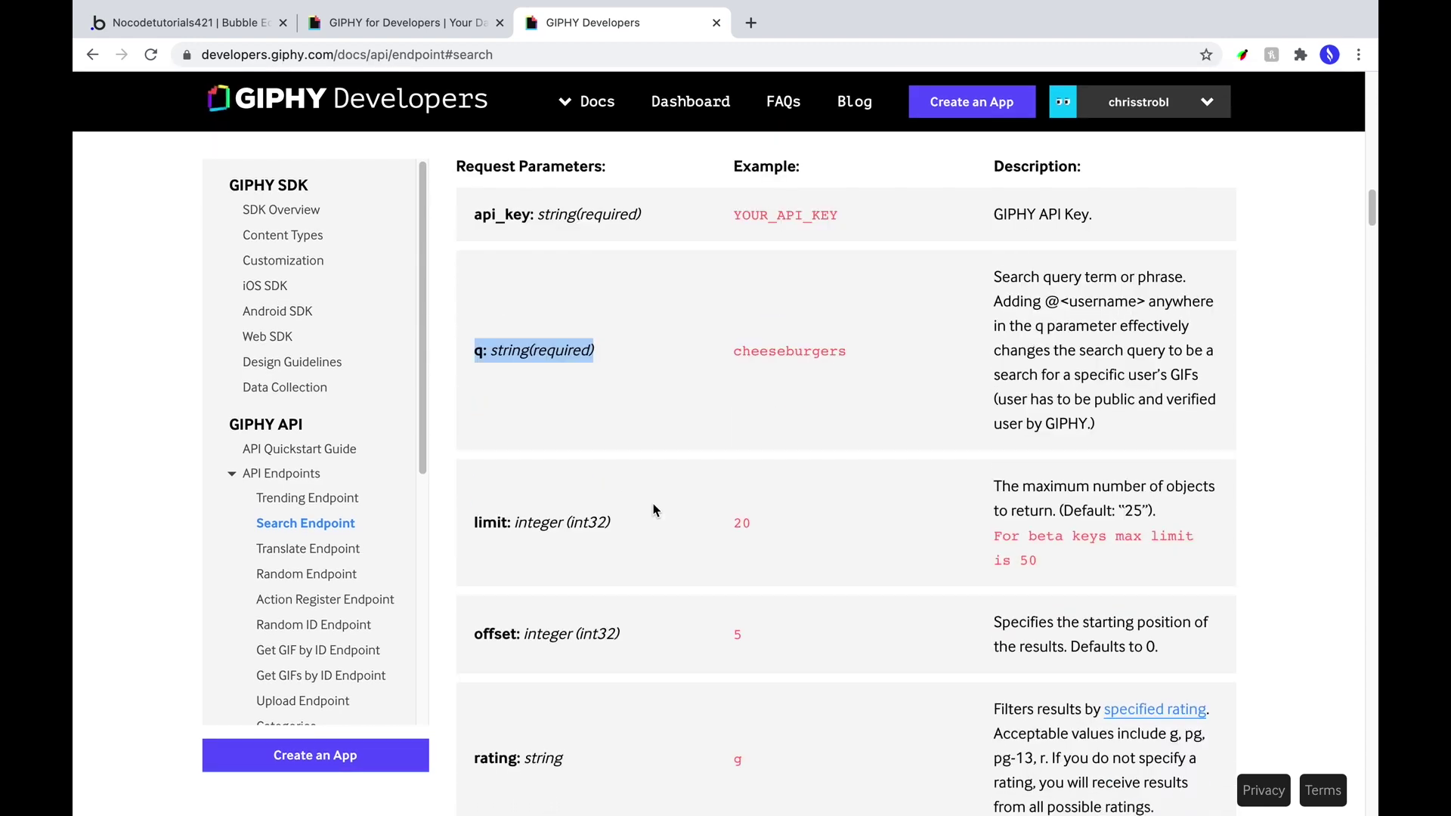
pyautogui.scroll(-3, 644, 512)
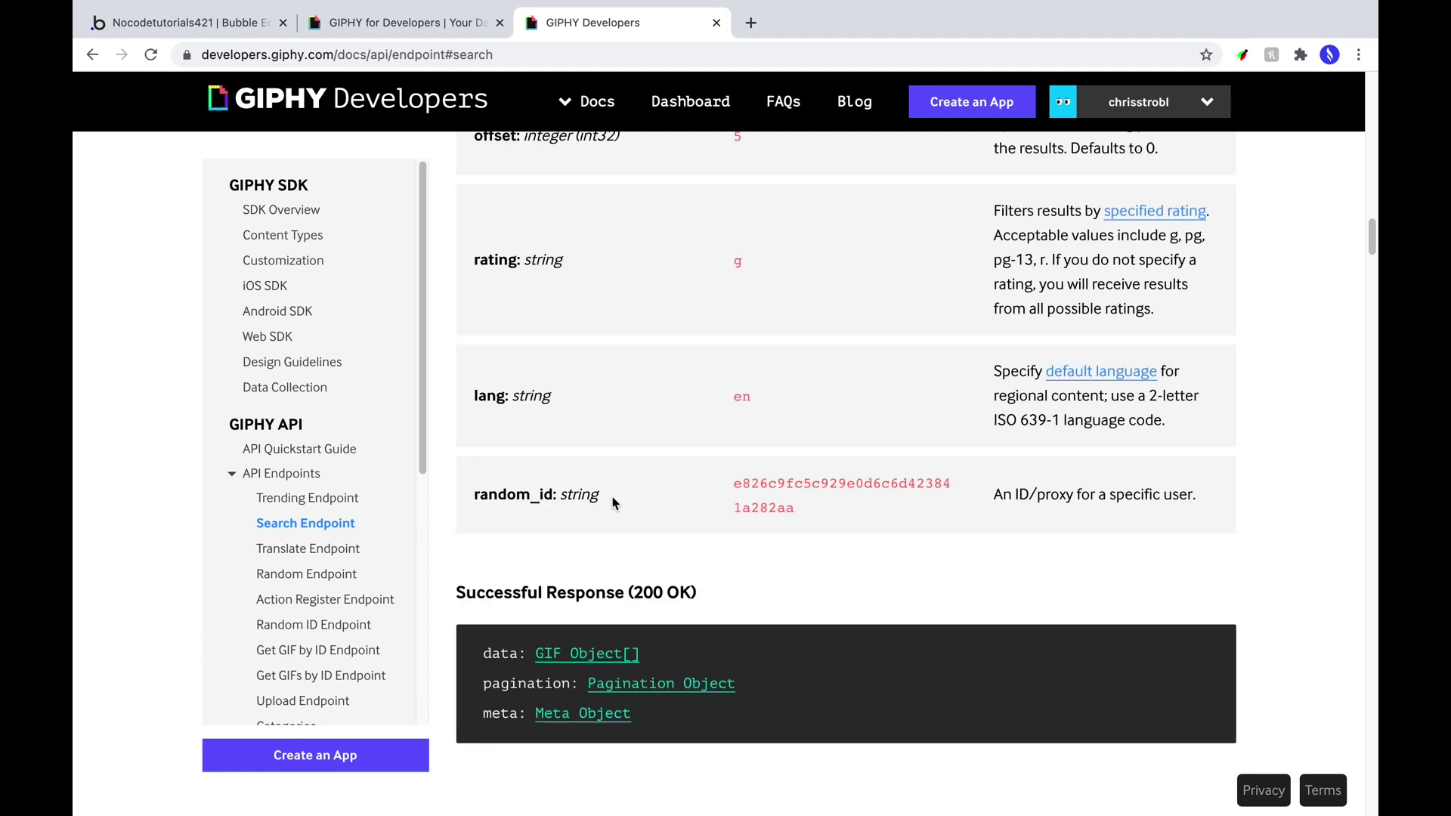
pyautogui.scroll(5, 614, 502)
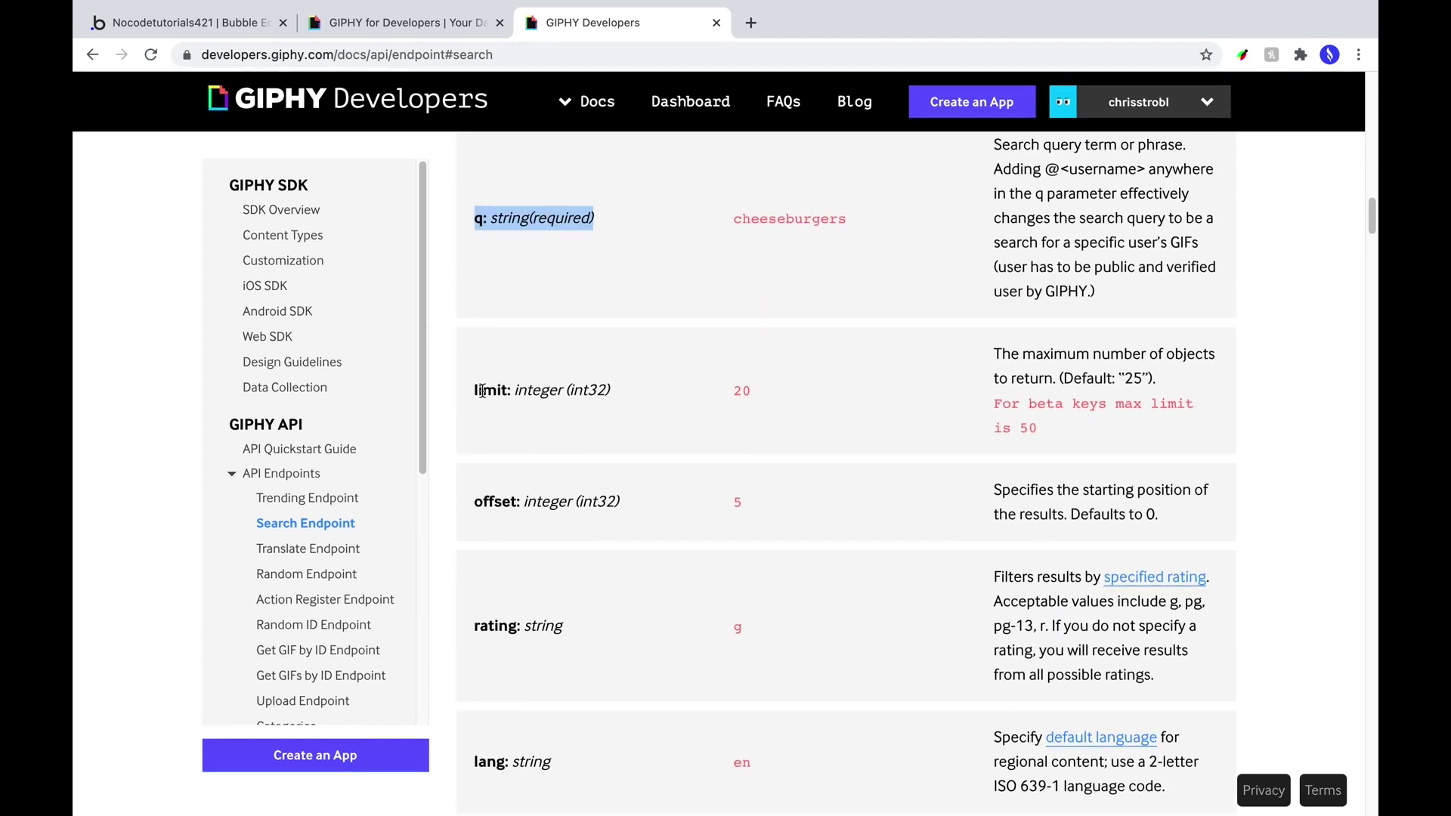
pyautogui.moveTo(481, 392); pyautogui.dragTo(566, 391)
pyautogui.scroll(2, 610, 396)
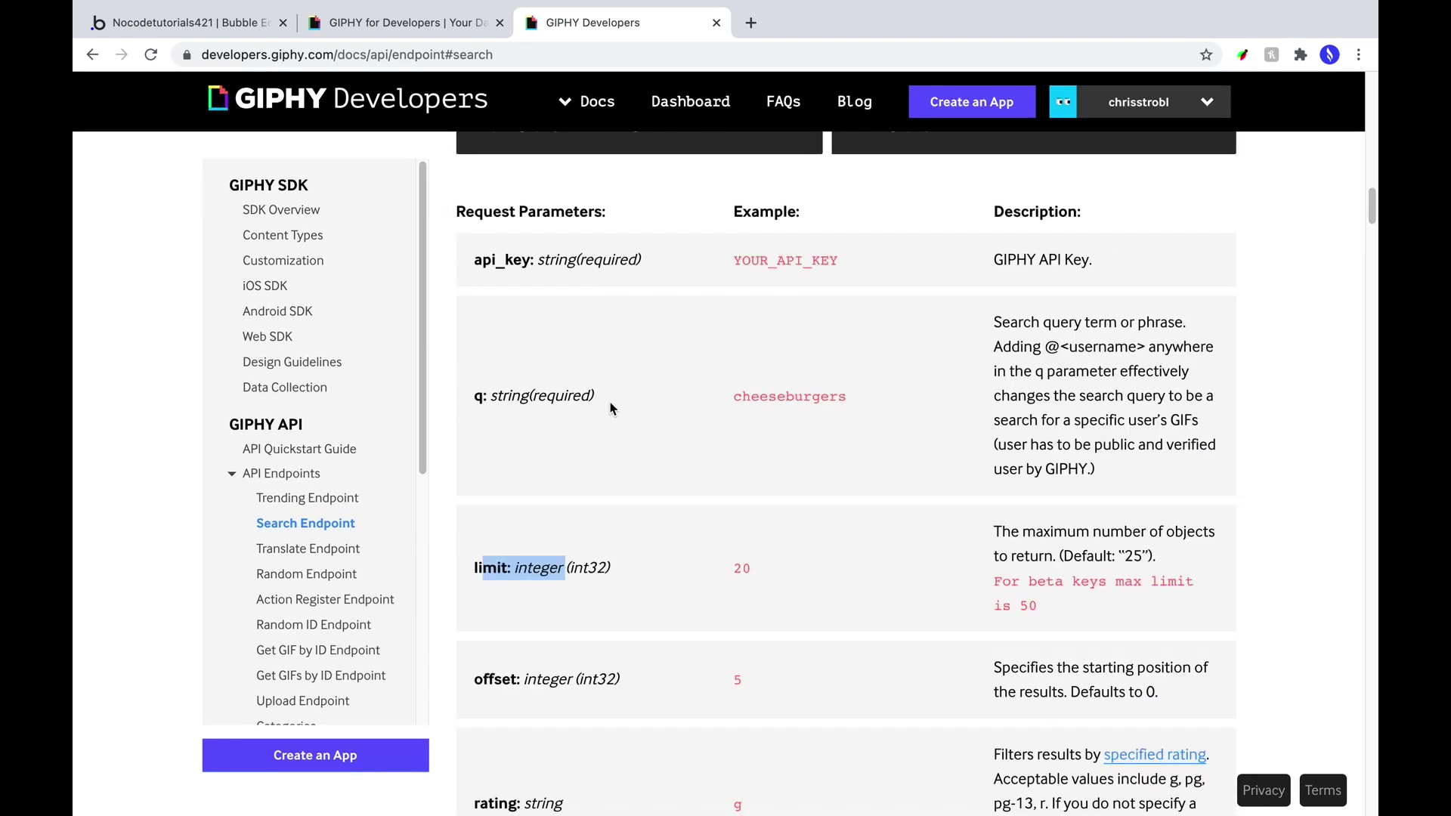
pyautogui.scroll(1, 611, 408)
pyautogui.moveTo(474, 338); pyautogui.dragTo(609, 338)
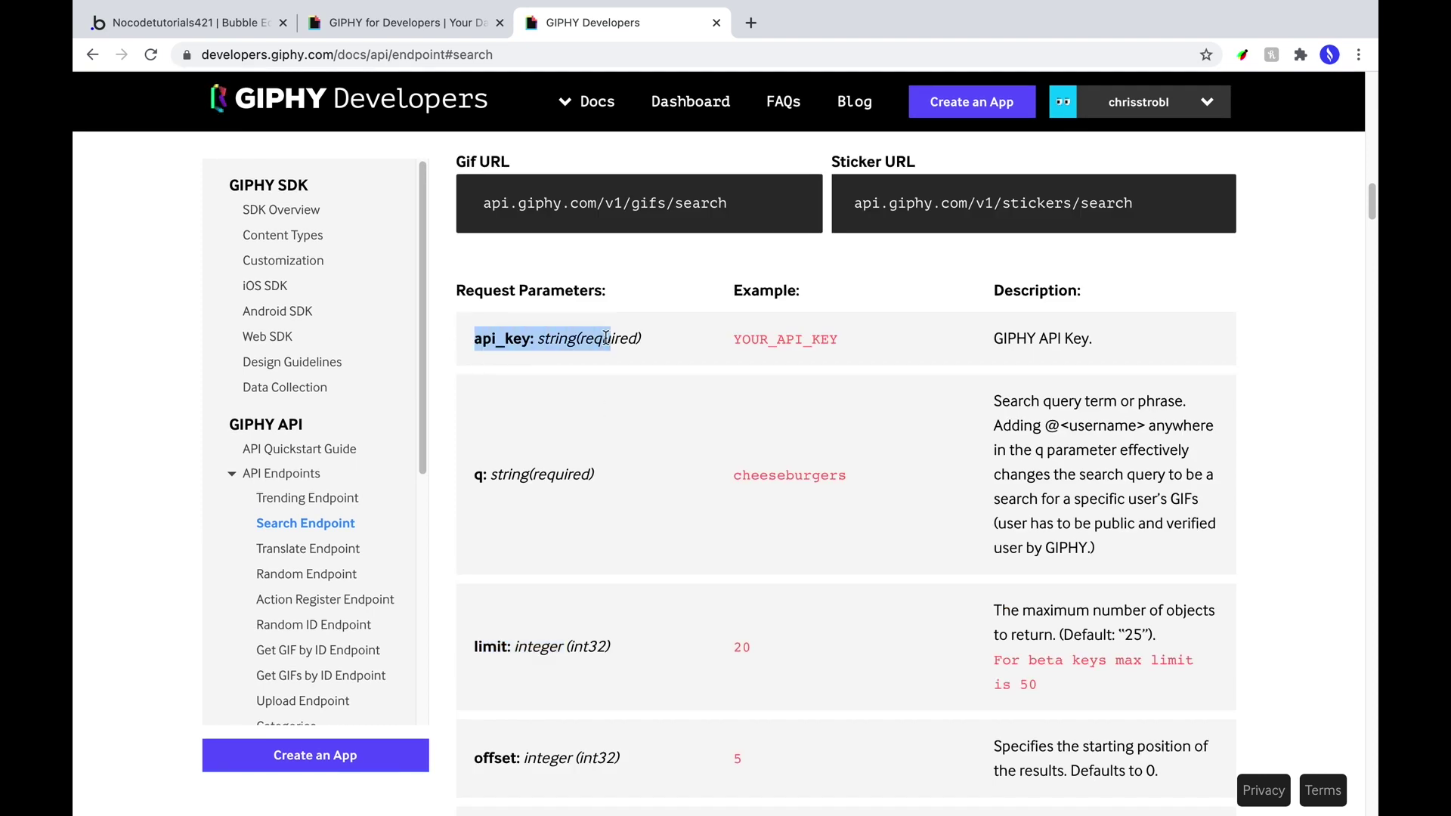
# - Return to Bubble's API Connector, rename the API call as "Search" and set it to be used as Data
pyautogui.click(186, 31)
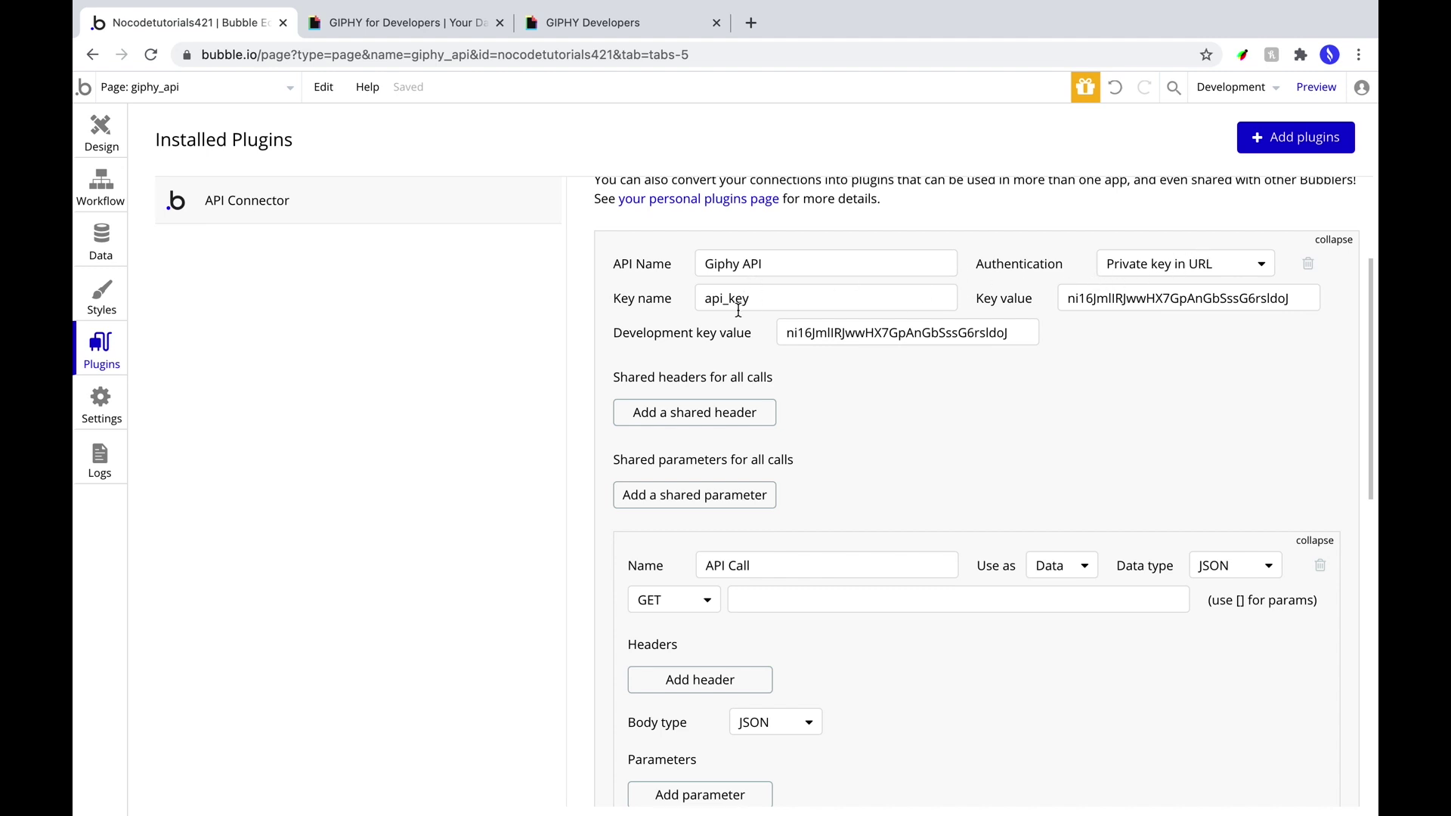
pyautogui.tripleClick(760, 569)
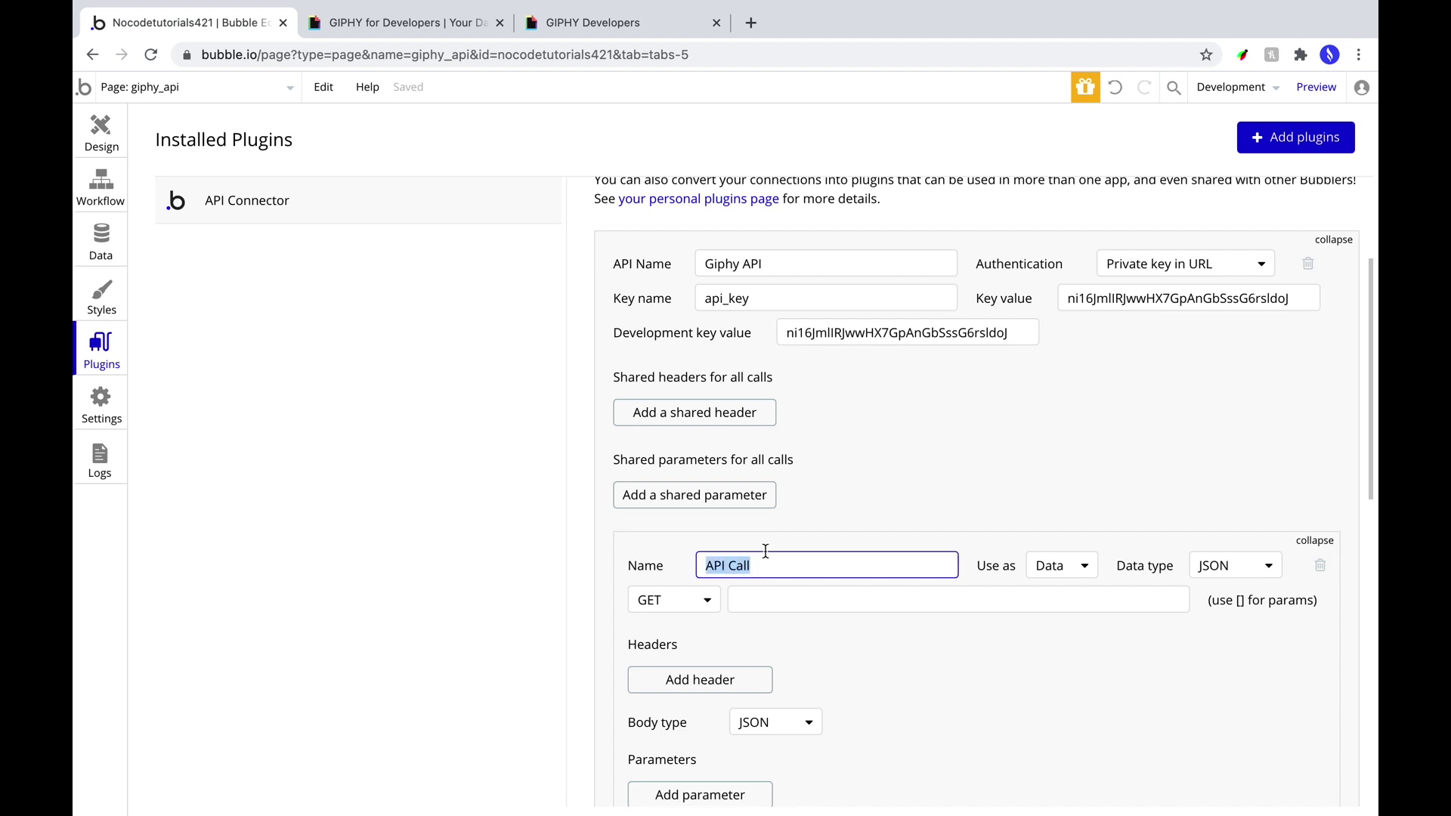
pyautogui.write('Search')
pyautogui.click(1054, 580)
pyautogui.click(1052, 597)
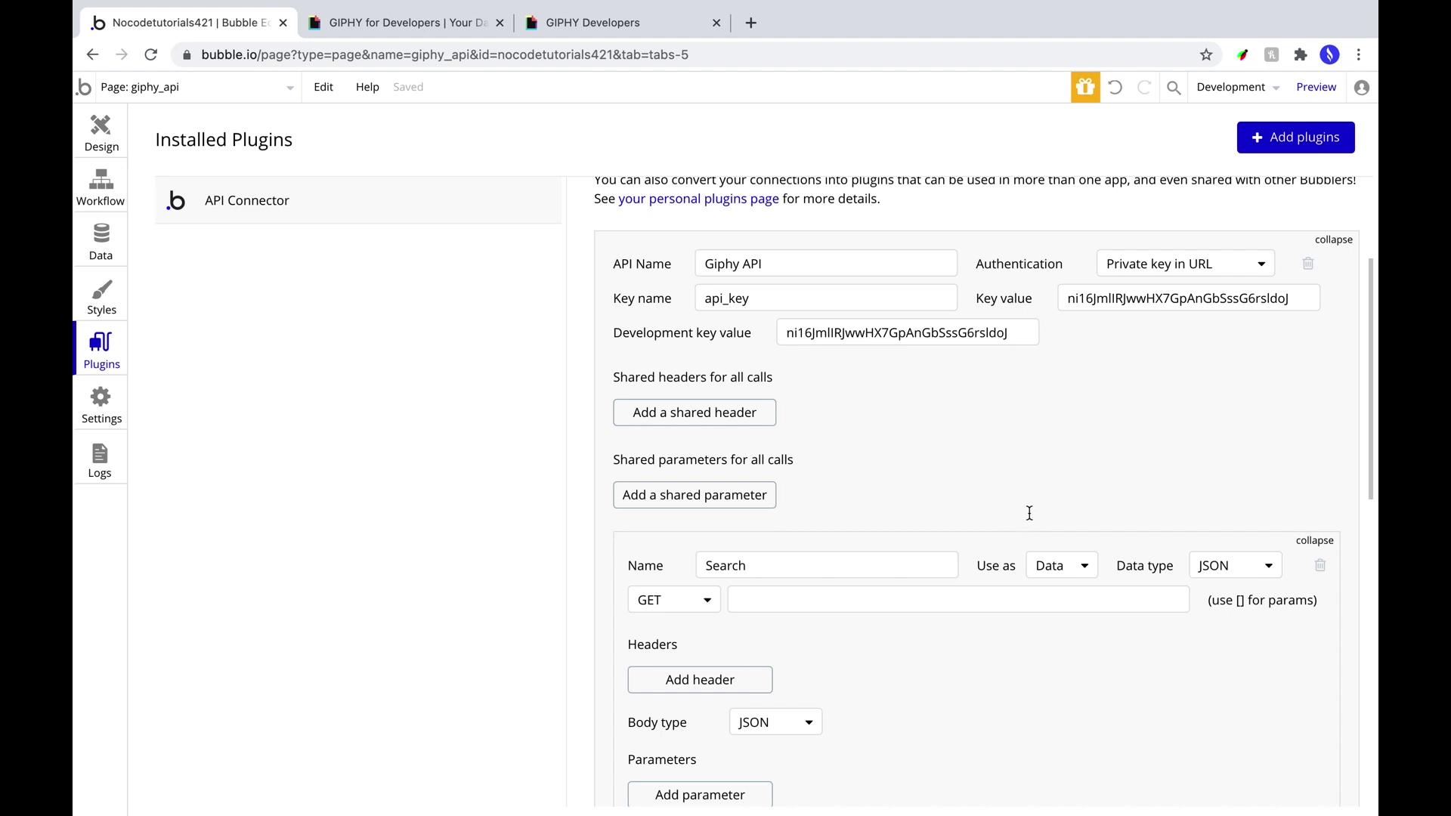
# - Use JSON as the Search call's data type and GET as its request method
pyautogui.click(1248, 569)
pyautogui.click(1217, 576)
pyautogui.click(1208, 567)
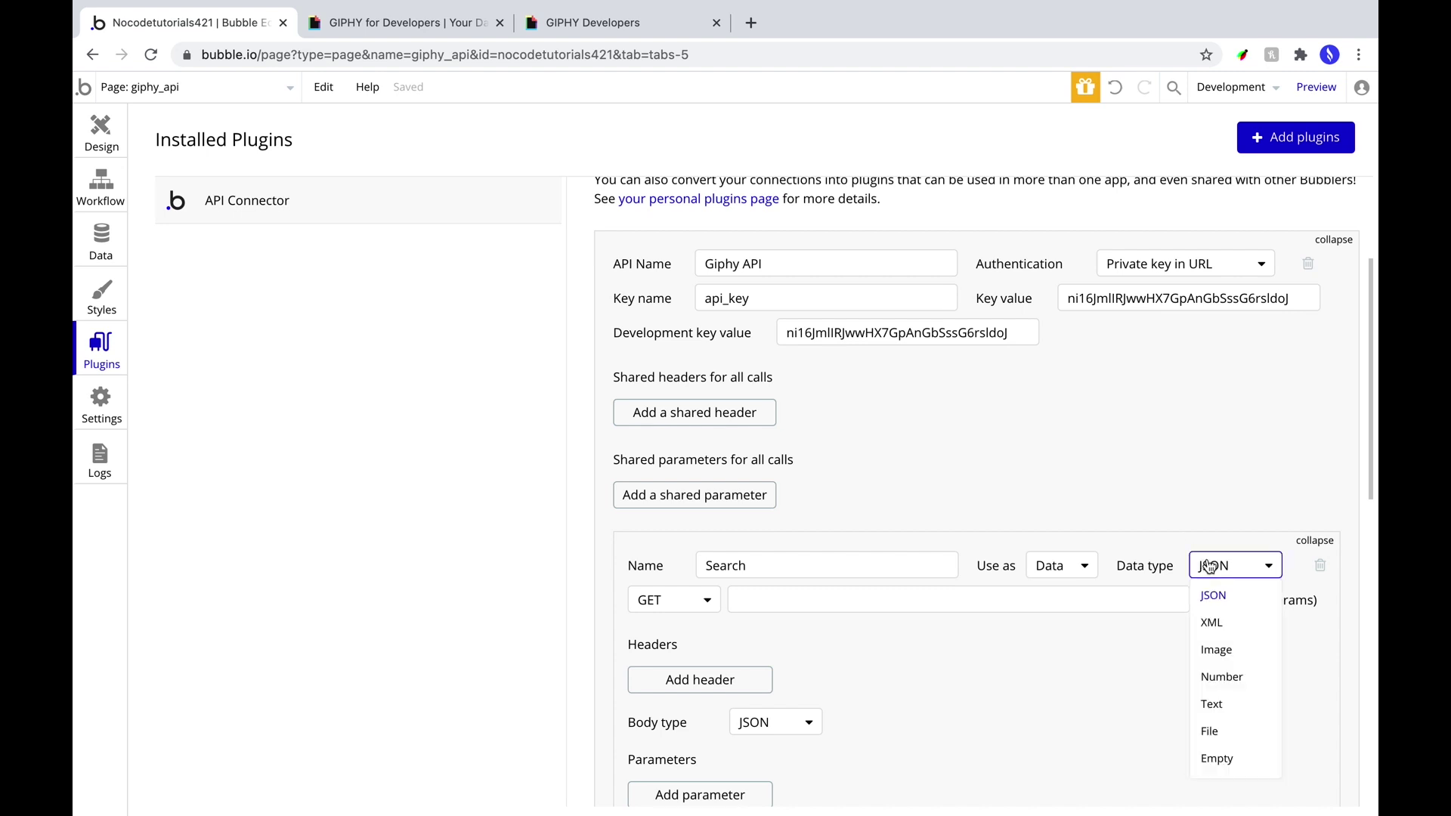
pyautogui.click(1212, 594)
pyautogui.click(671, 603)
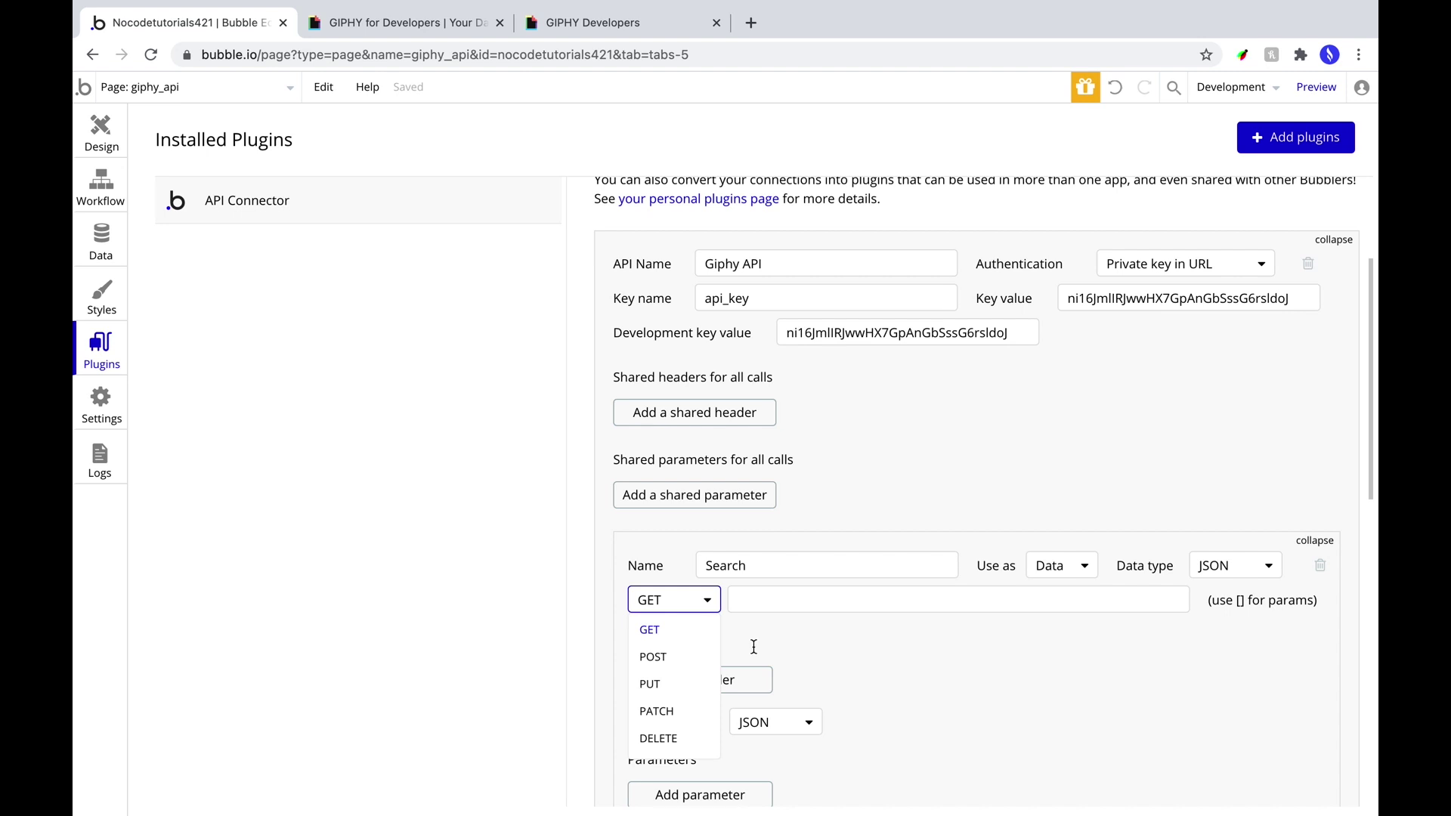
pyautogui.click(790, 622)
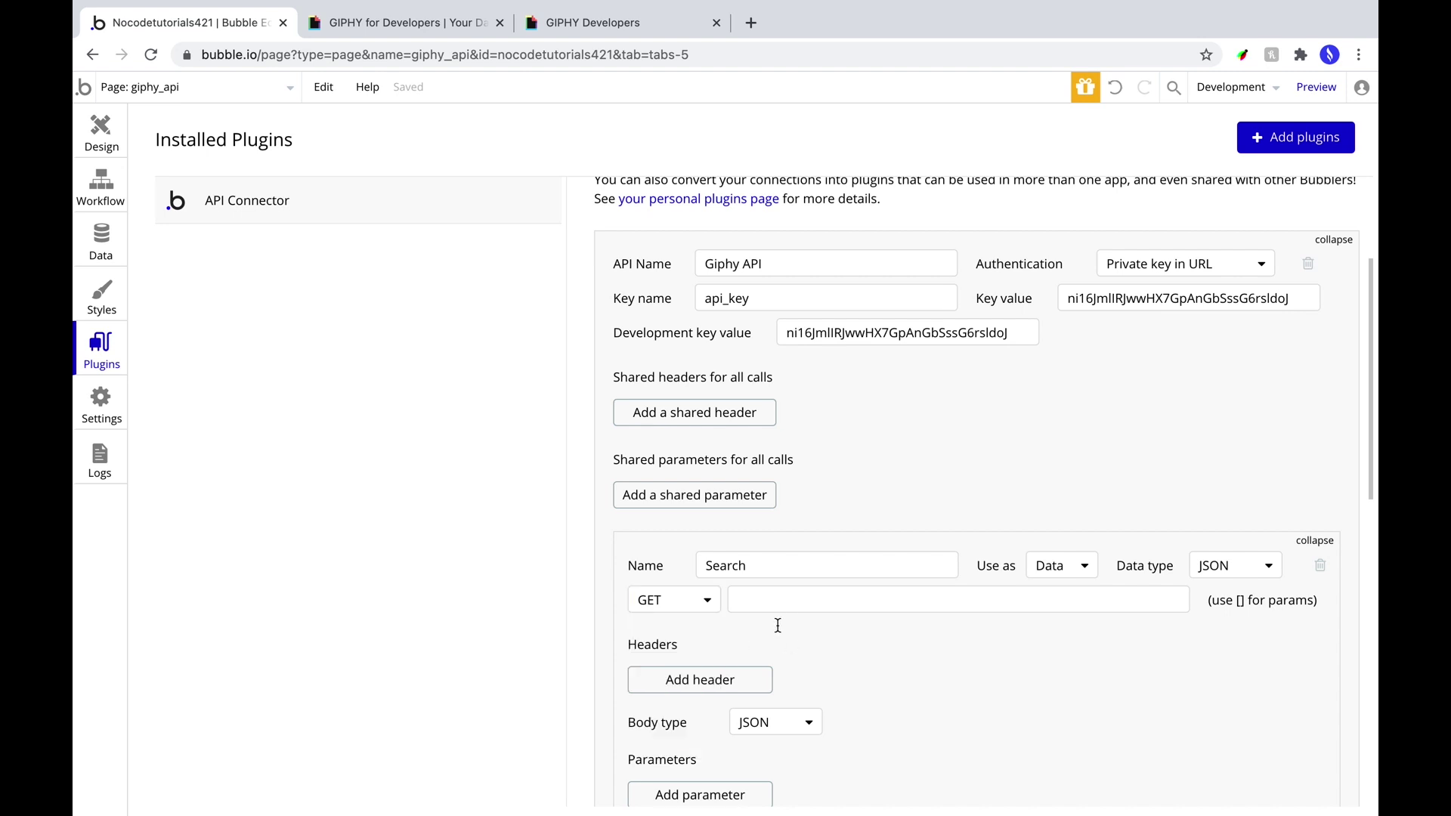
pyautogui.click(828, 602)
pyautogui.click(677, 25)
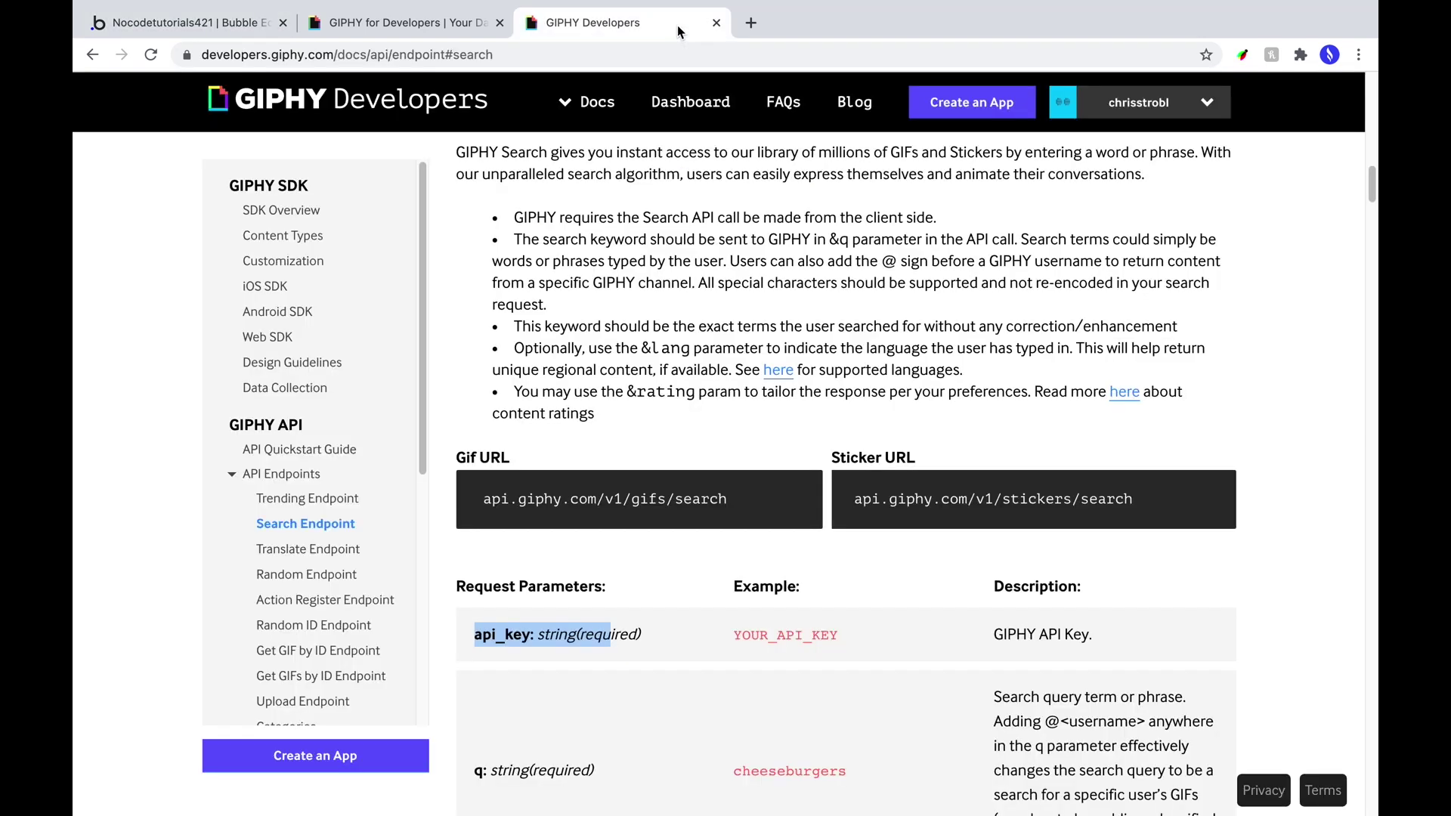
pyautogui.tripleClick(668, 497)
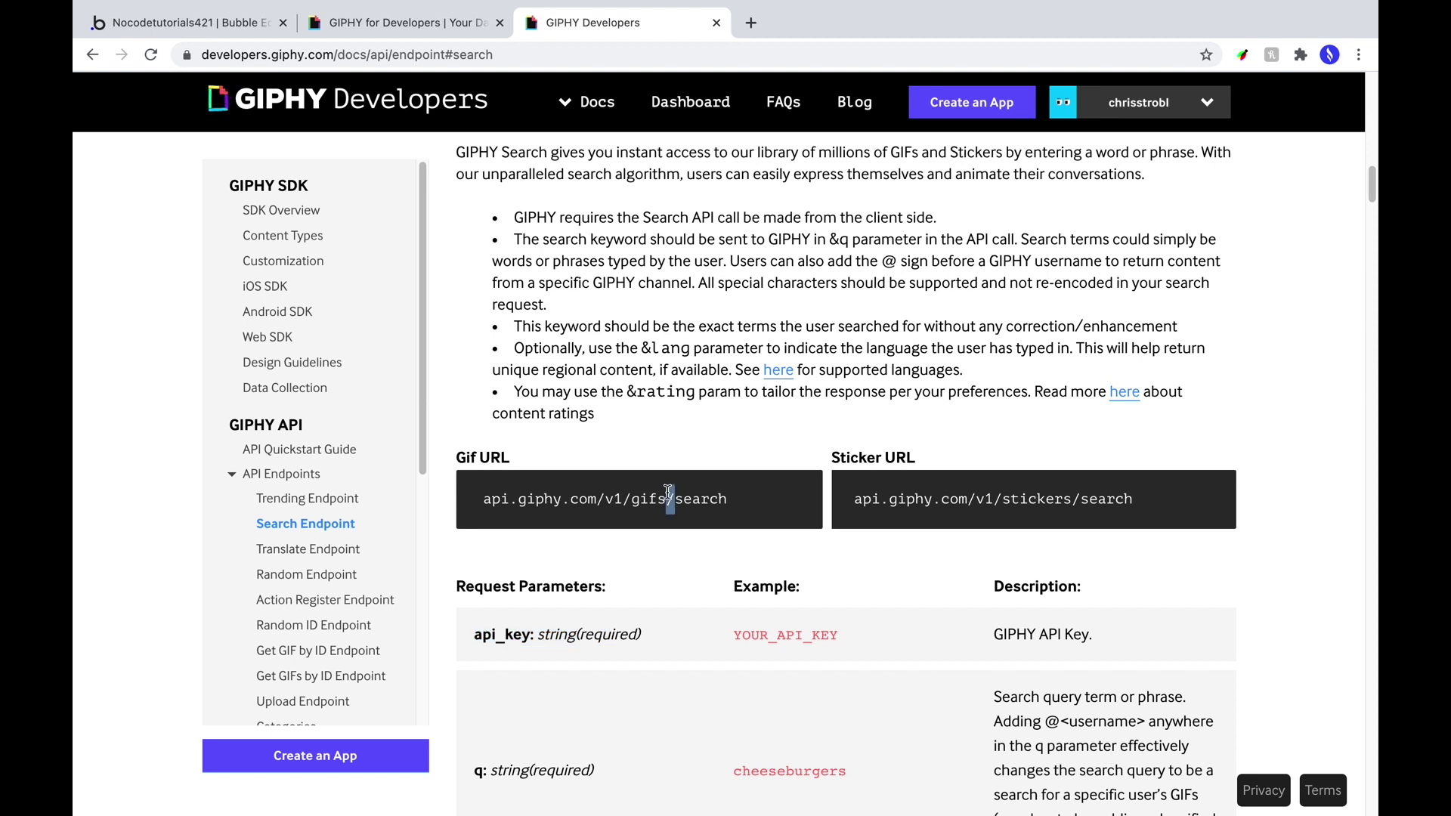
pyautogui.rightClick(668, 495)
pyautogui.click(728, 534)
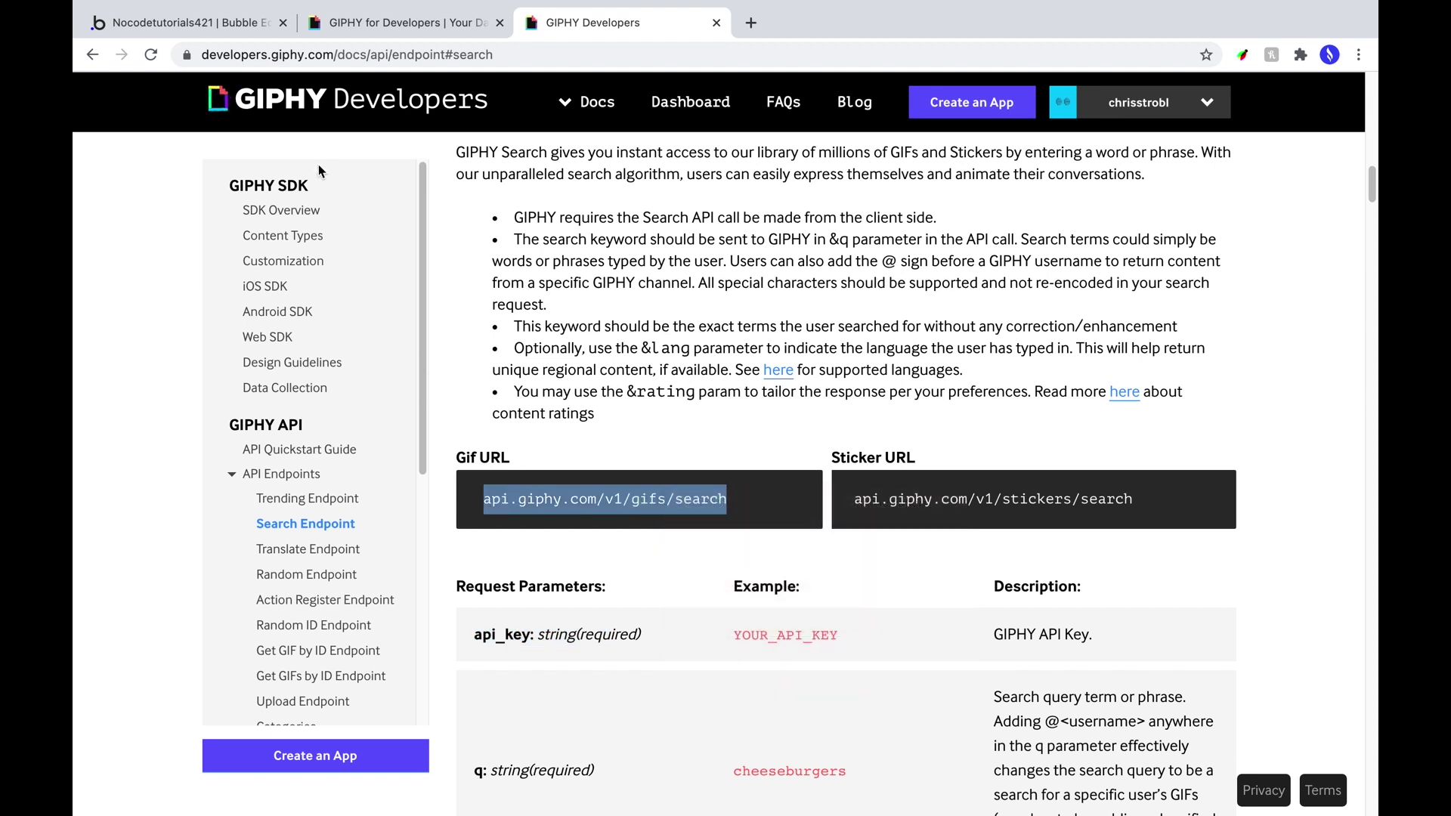
pyautogui.press('super+1')
pyautogui.click(800, 599)
pyautogui.press('super+v')
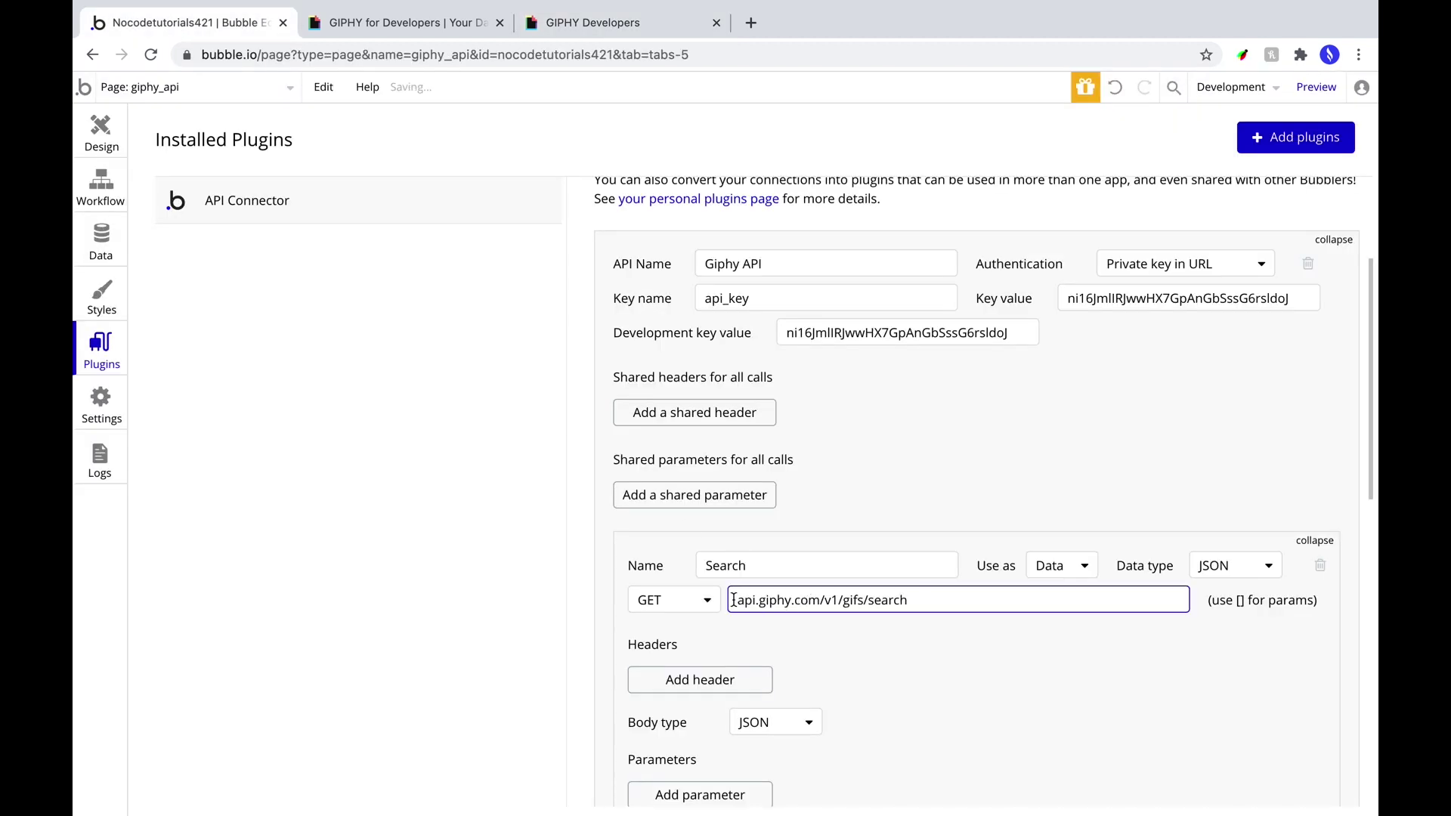
pyautogui.write('https://')
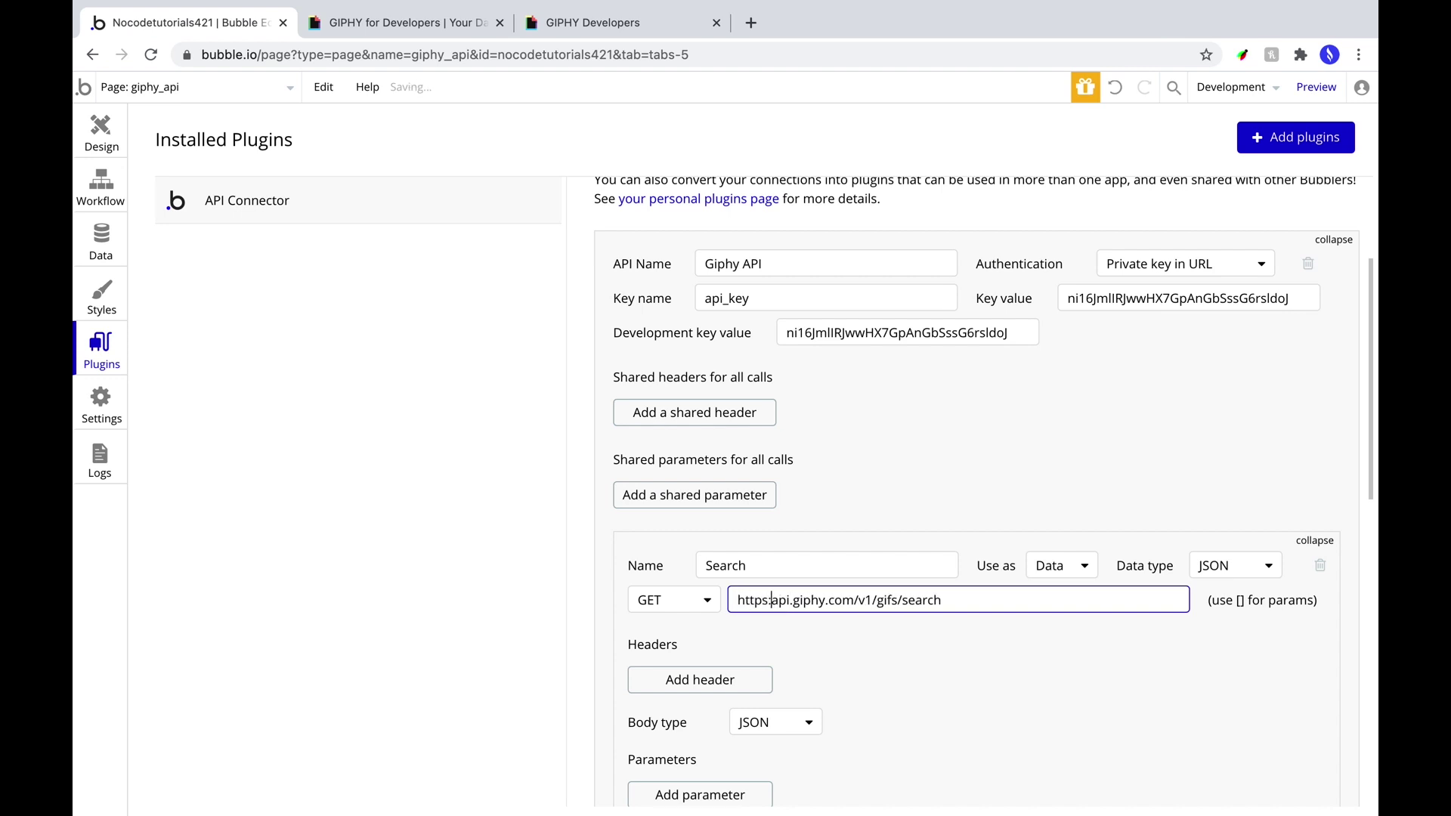
# - Add a blank parameter to the Search call and check the description of the q parameter in GIPHY's docs
pyautogui.scroll(-4, 904, 695)
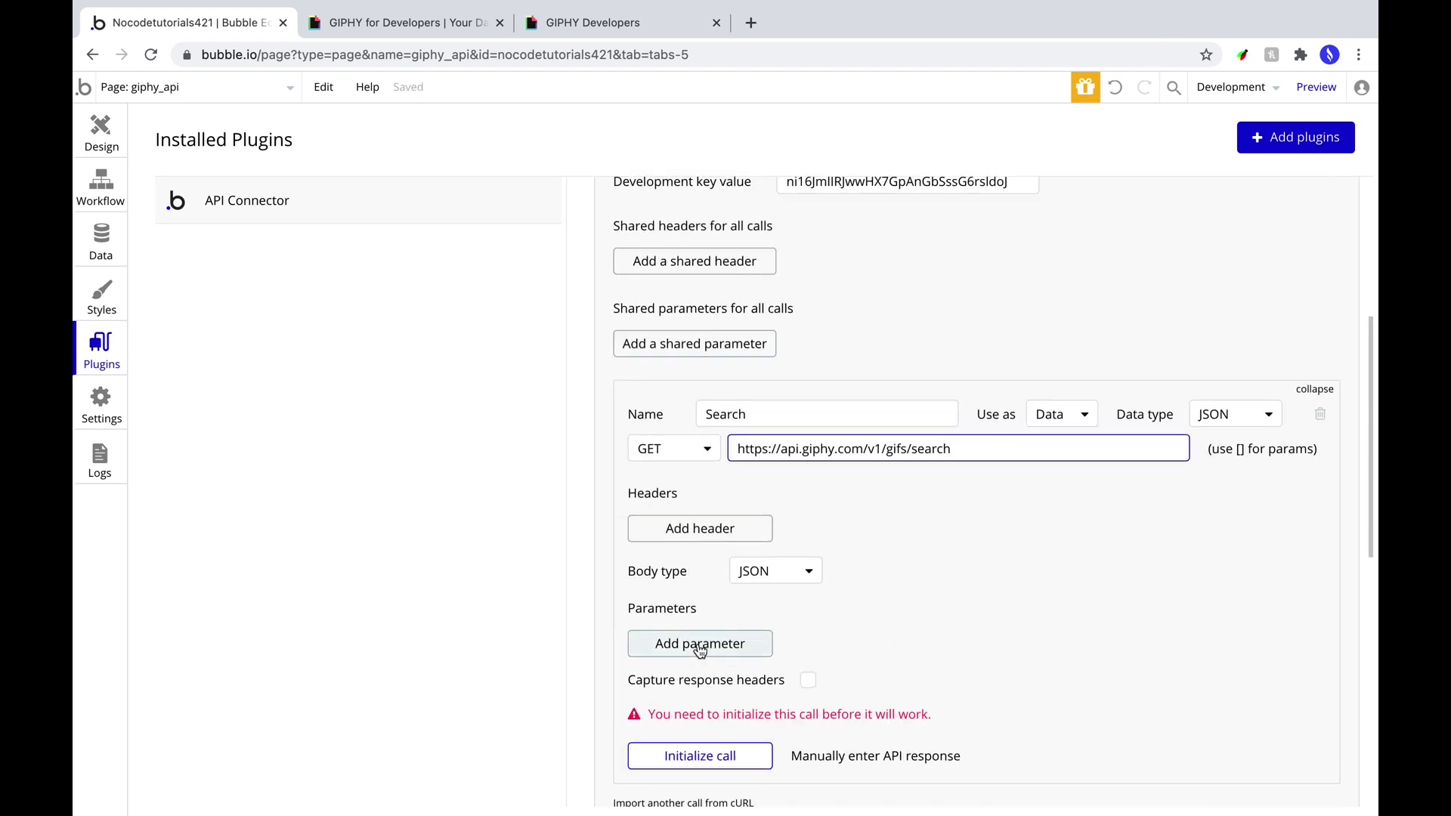
pyautogui.click(695, 660)
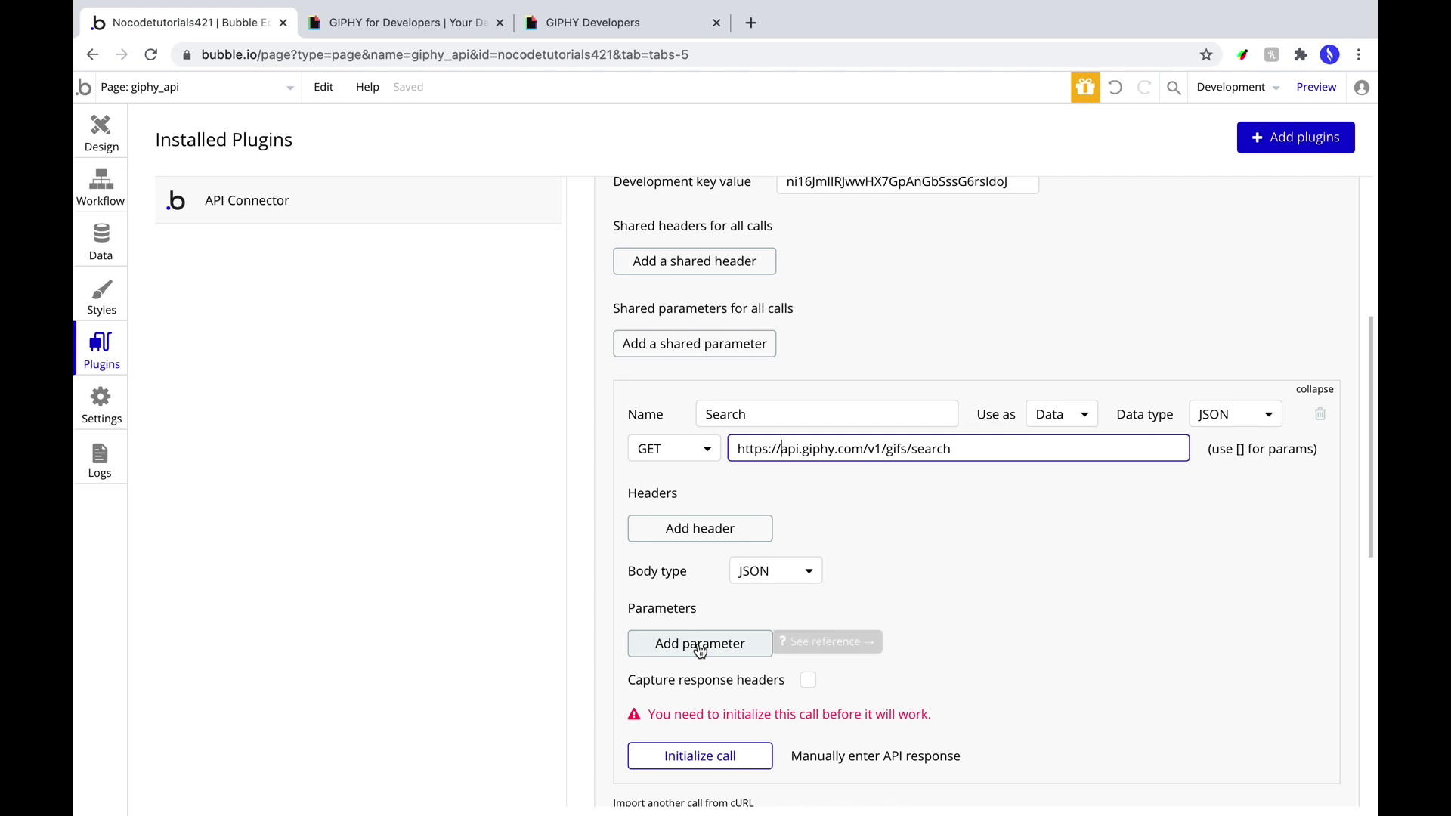
pyautogui.click(646, 24)
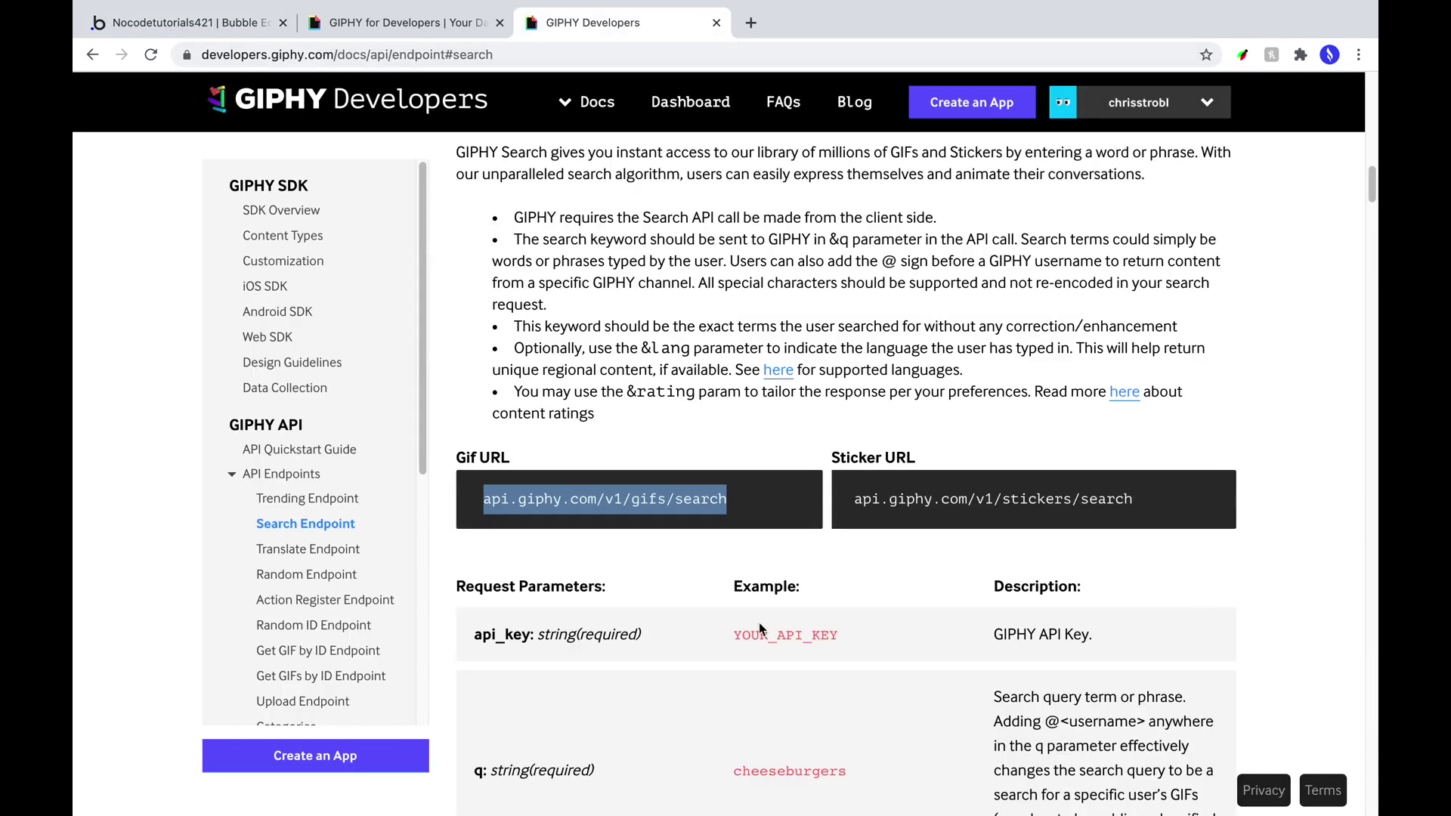
pyautogui.scroll(-2, 759, 623)
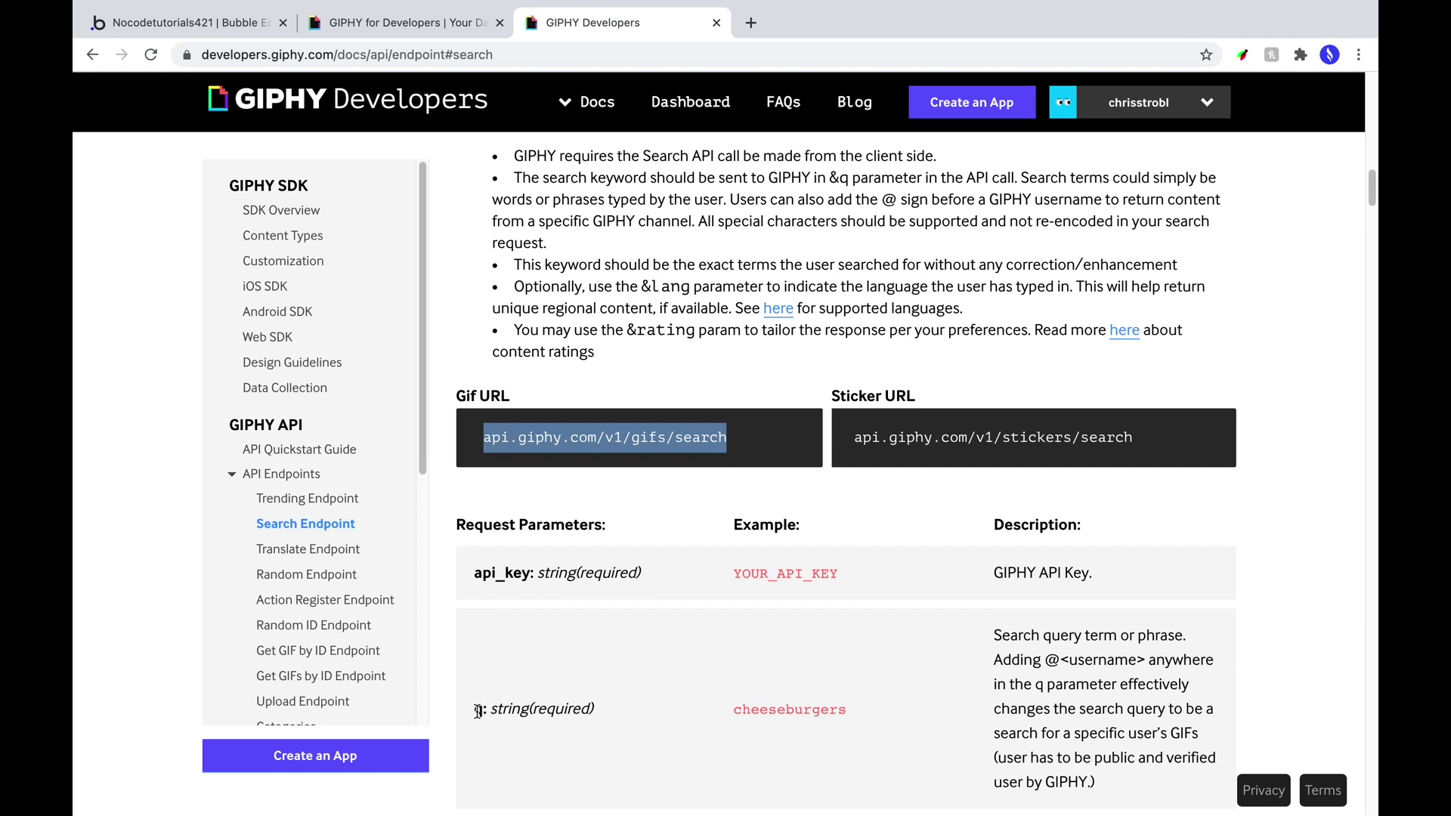
pyautogui.scroll(-2, 775, 627)
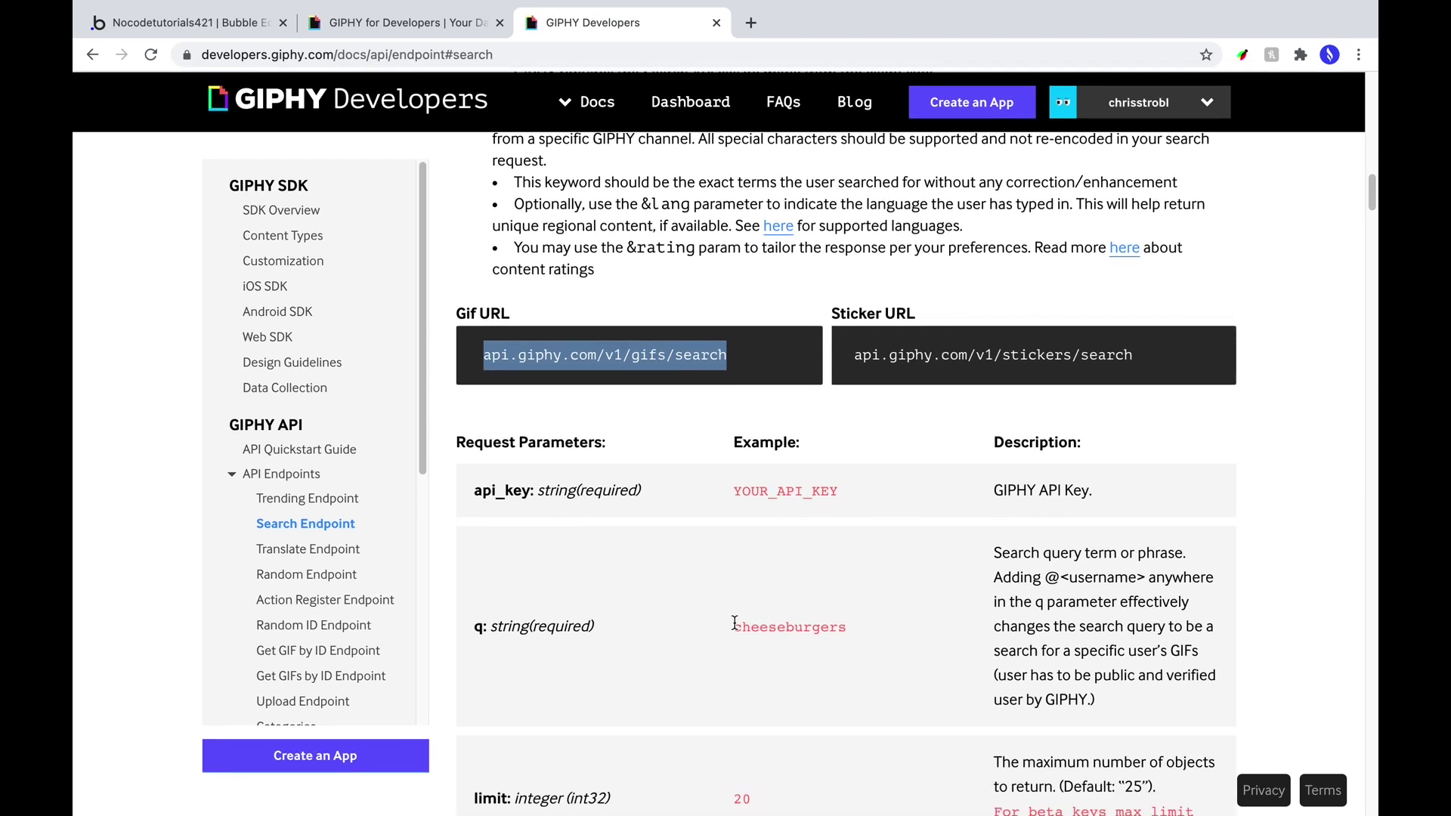
pyautogui.moveTo(994, 557); pyautogui.dragTo(1165, 696)
pyautogui.click(1152, 699)
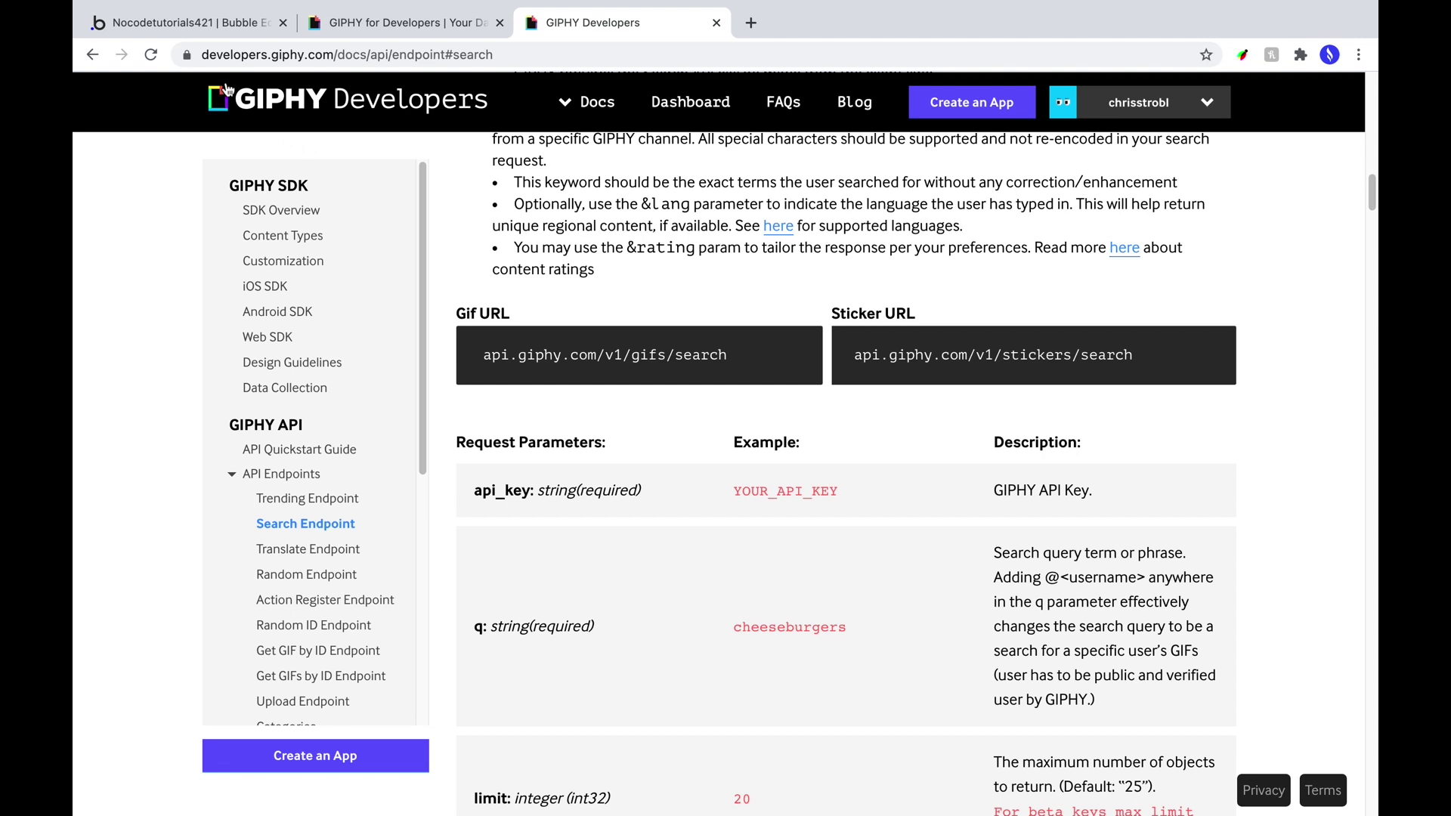
# - In Bubble, set the Search call's first parameter key to "q" and its value to "porsche"
pyautogui.click(197, 24)
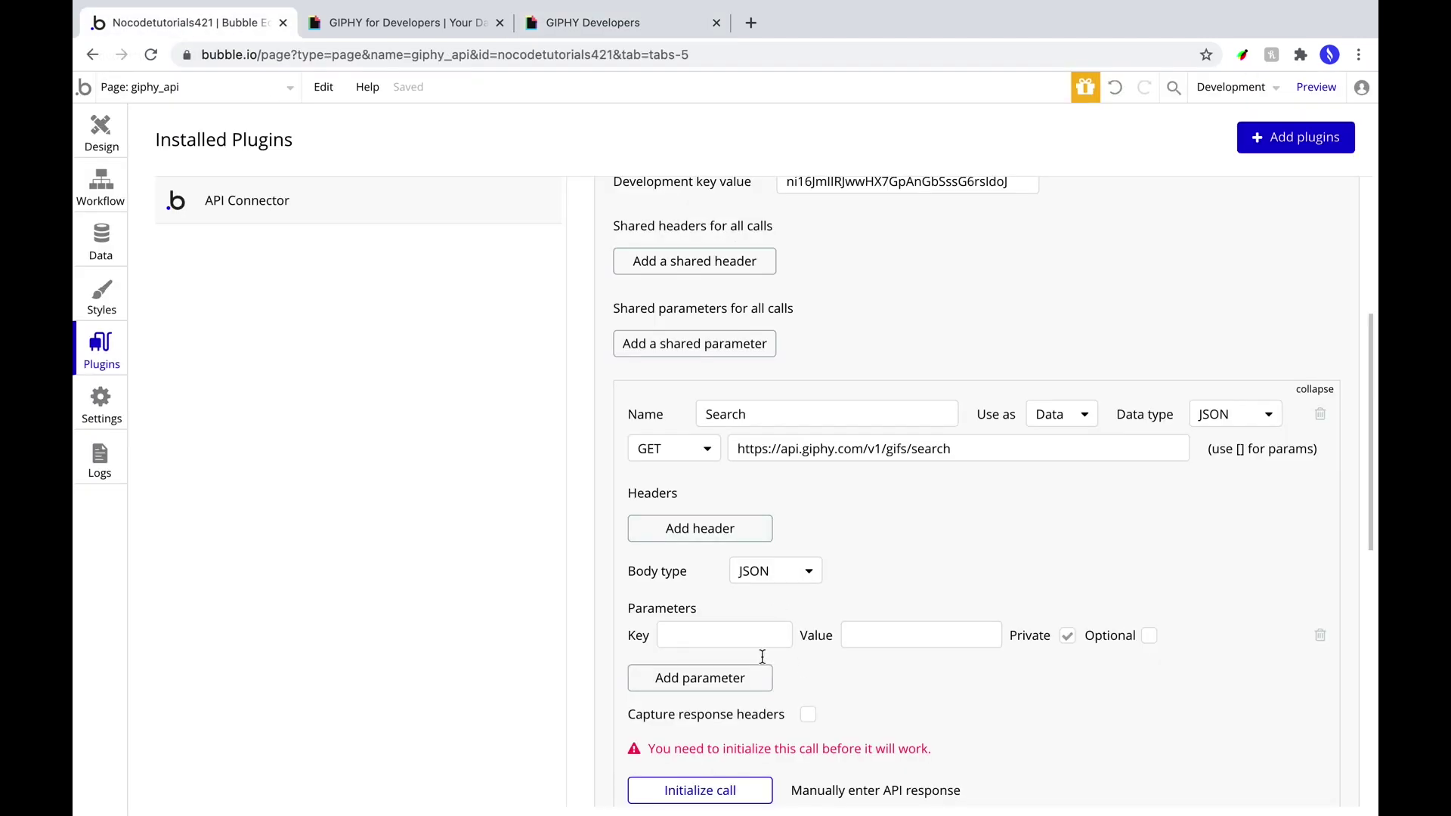
pyautogui.click(739, 636)
pyautogui.write('q')
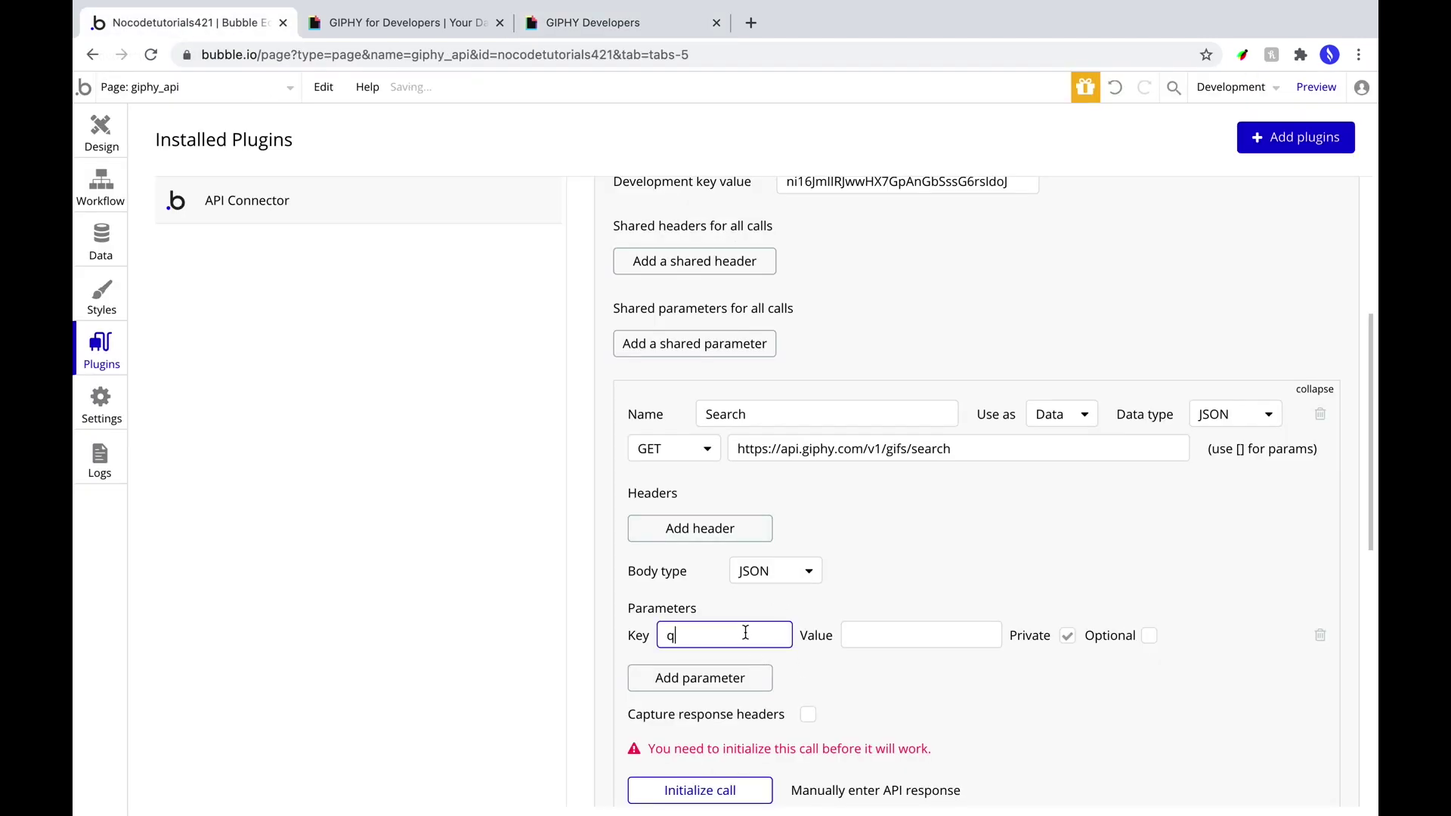
pyautogui.click(924, 624)
pyautogui.write('porsche')
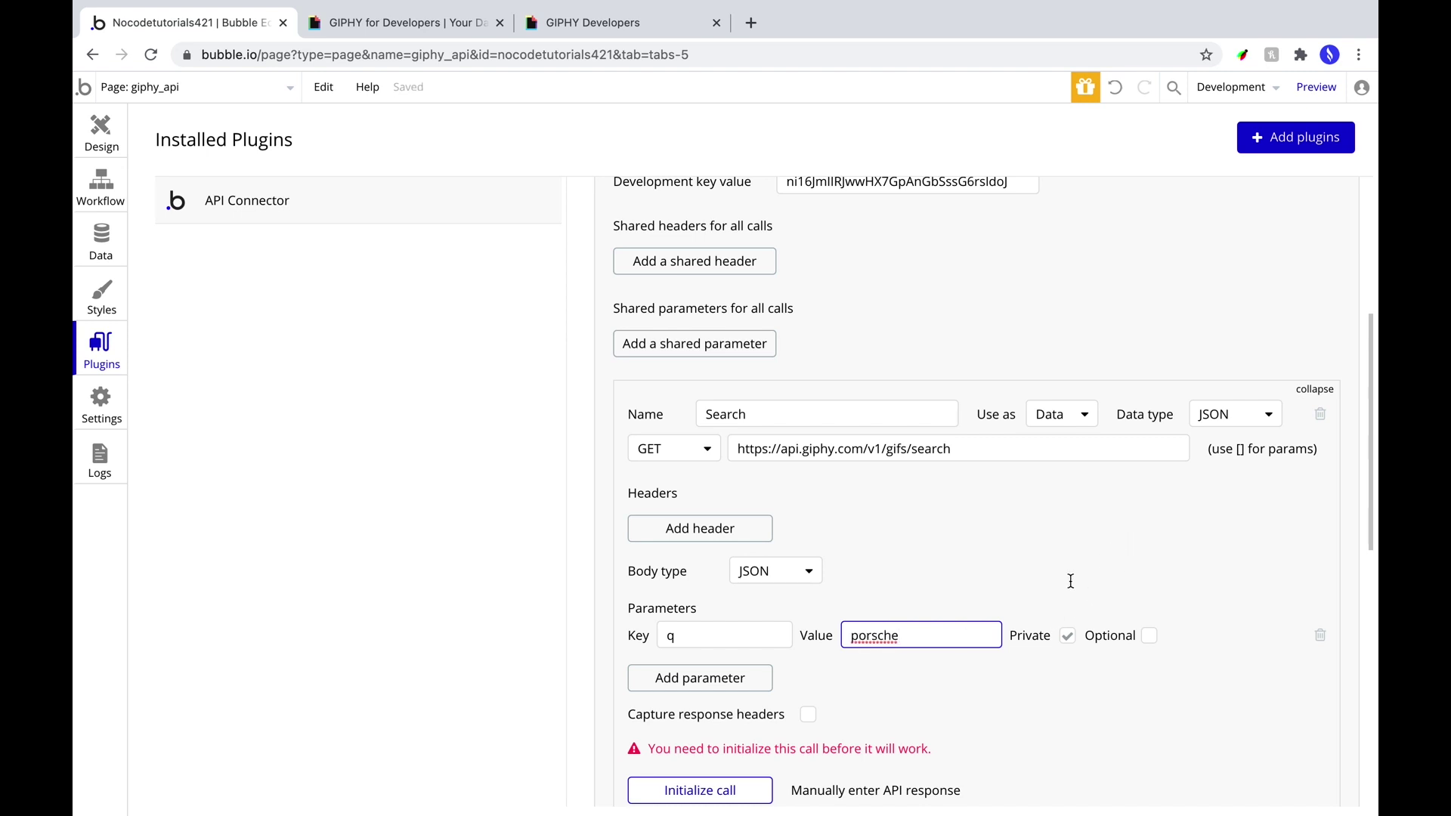
pyautogui.click(1186, 690)
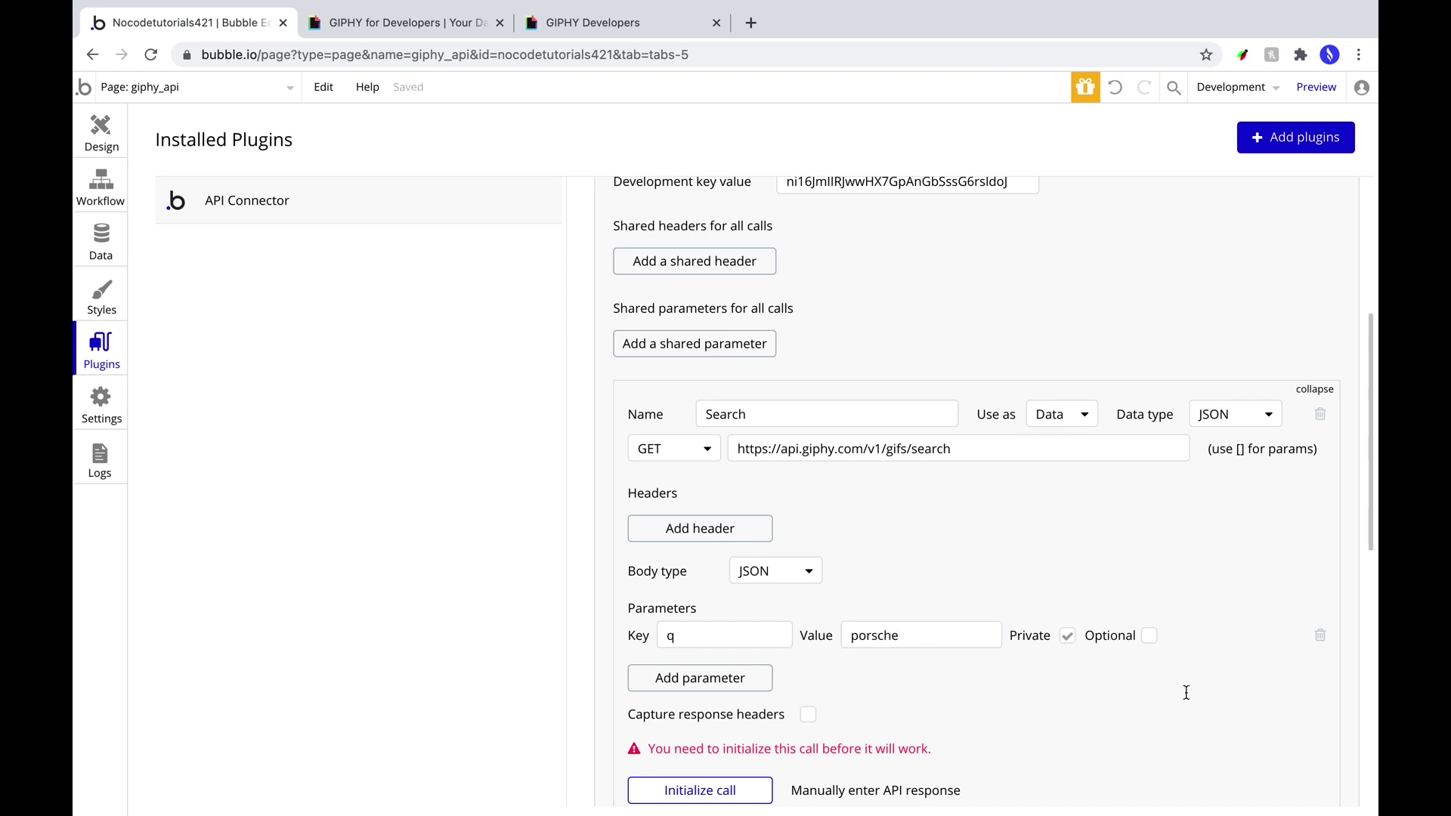
# - Add a second blank parameter to the Search call and check the limit parameter in GIPHY's Search Endpoint docs
pyautogui.click(703, 680)
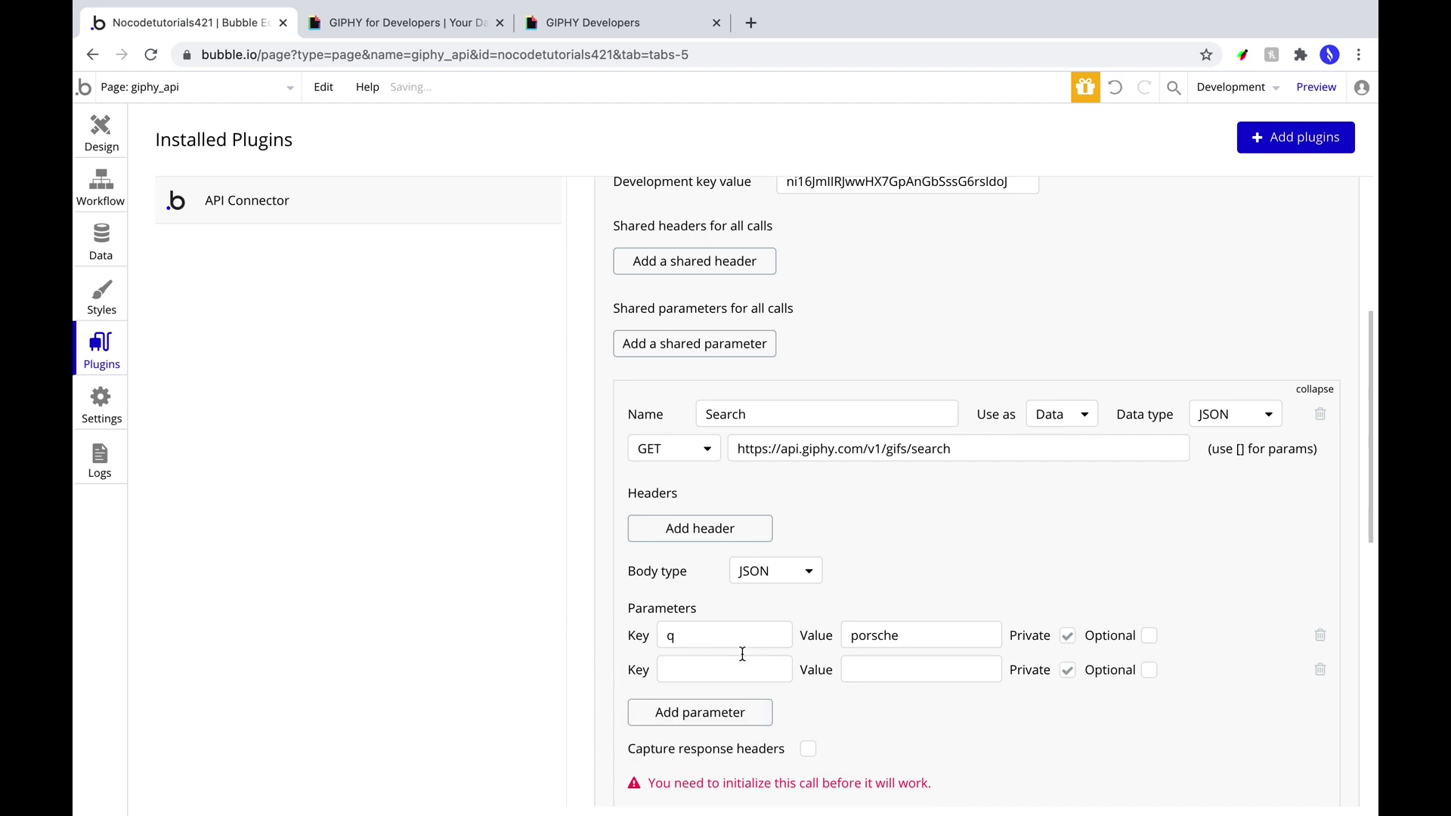
pyautogui.click(650, 30)
pyautogui.scroll(-1, 913, 751)
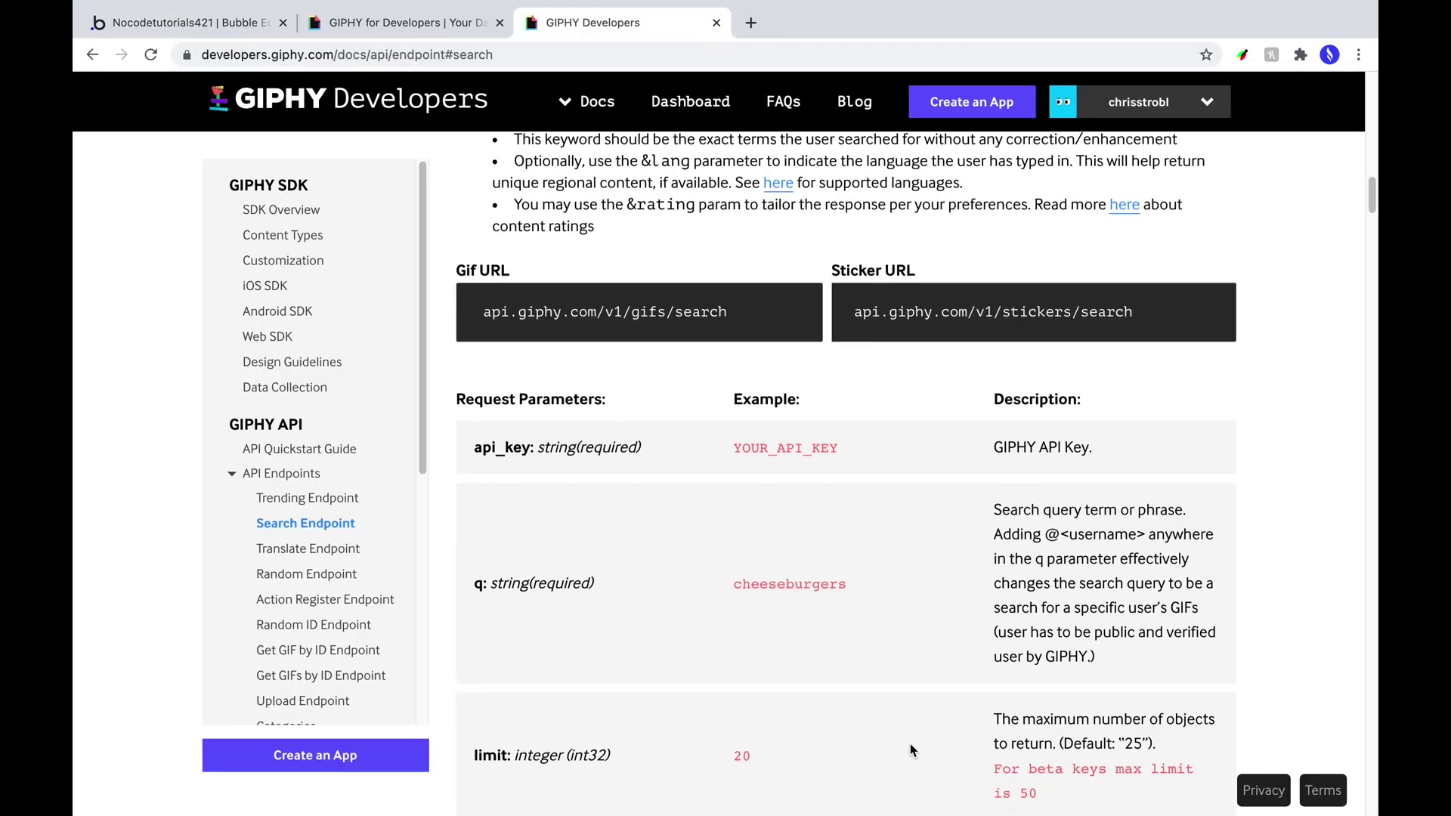
pyautogui.scroll(-4, 911, 751)
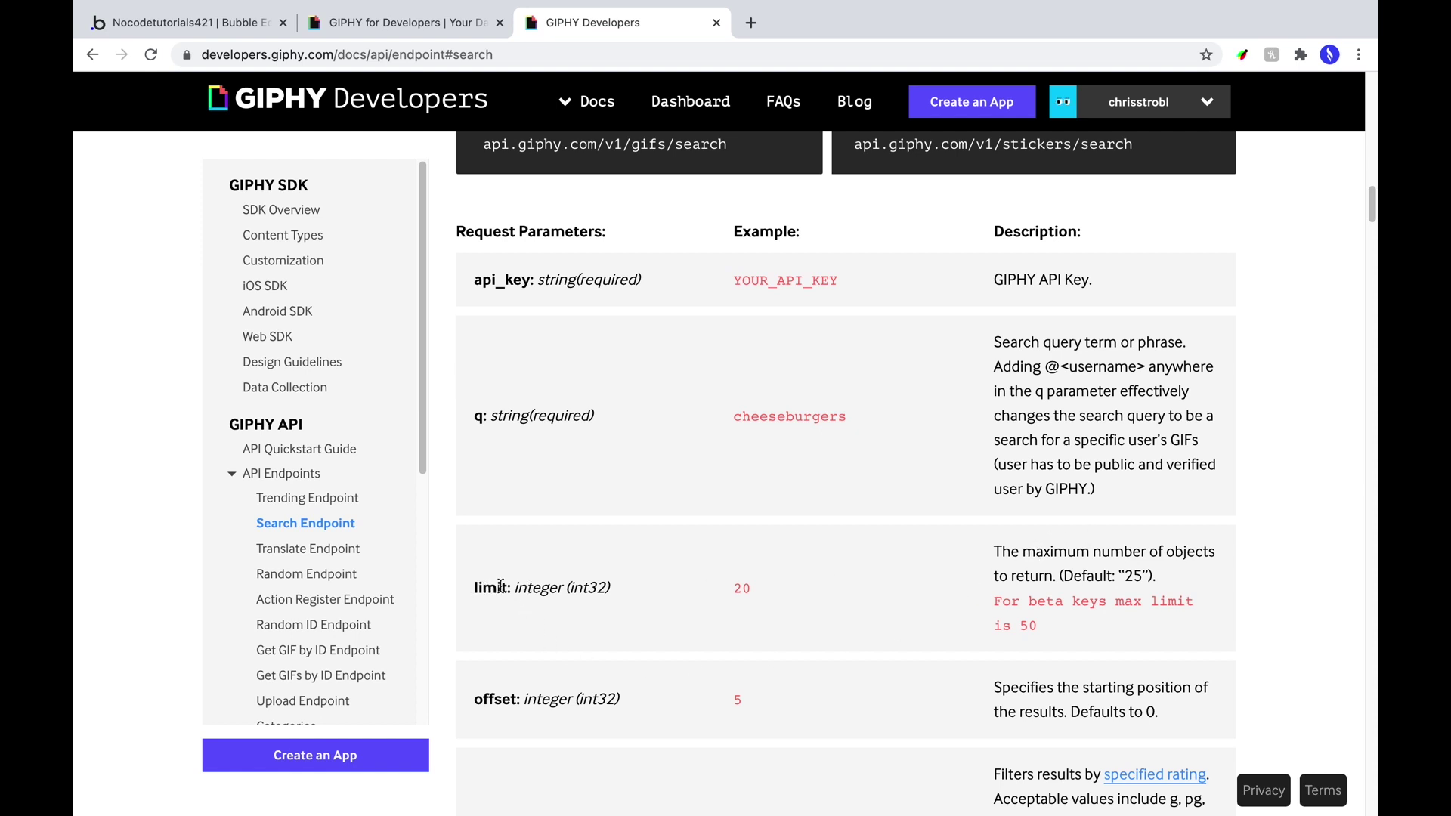
# - Back in Bubble, set the Search call's second parameter key to "limit" and its value to "20"
pyautogui.click(213, 29)
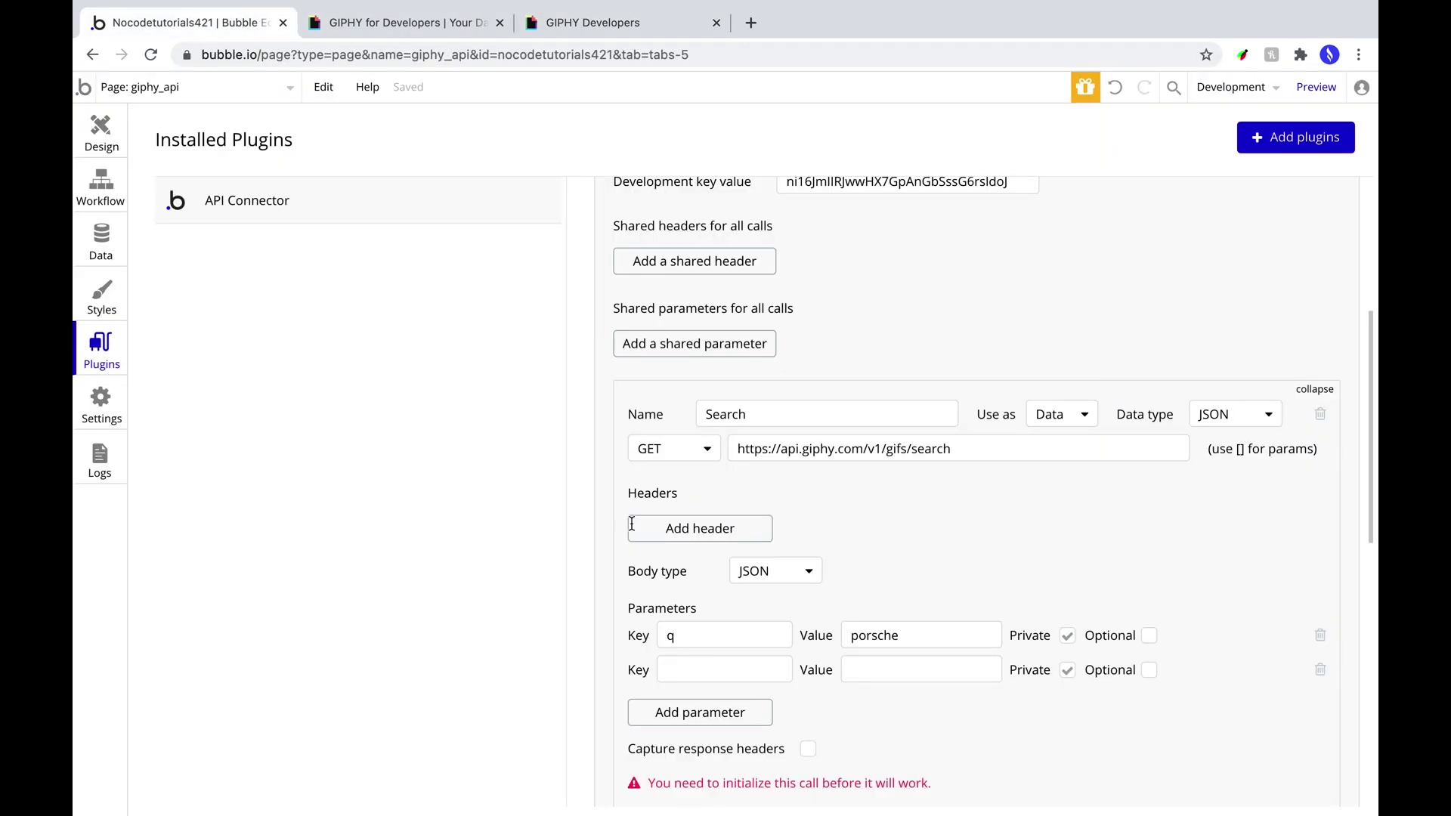
pyautogui.click(693, 680)
pyautogui.write('limit')
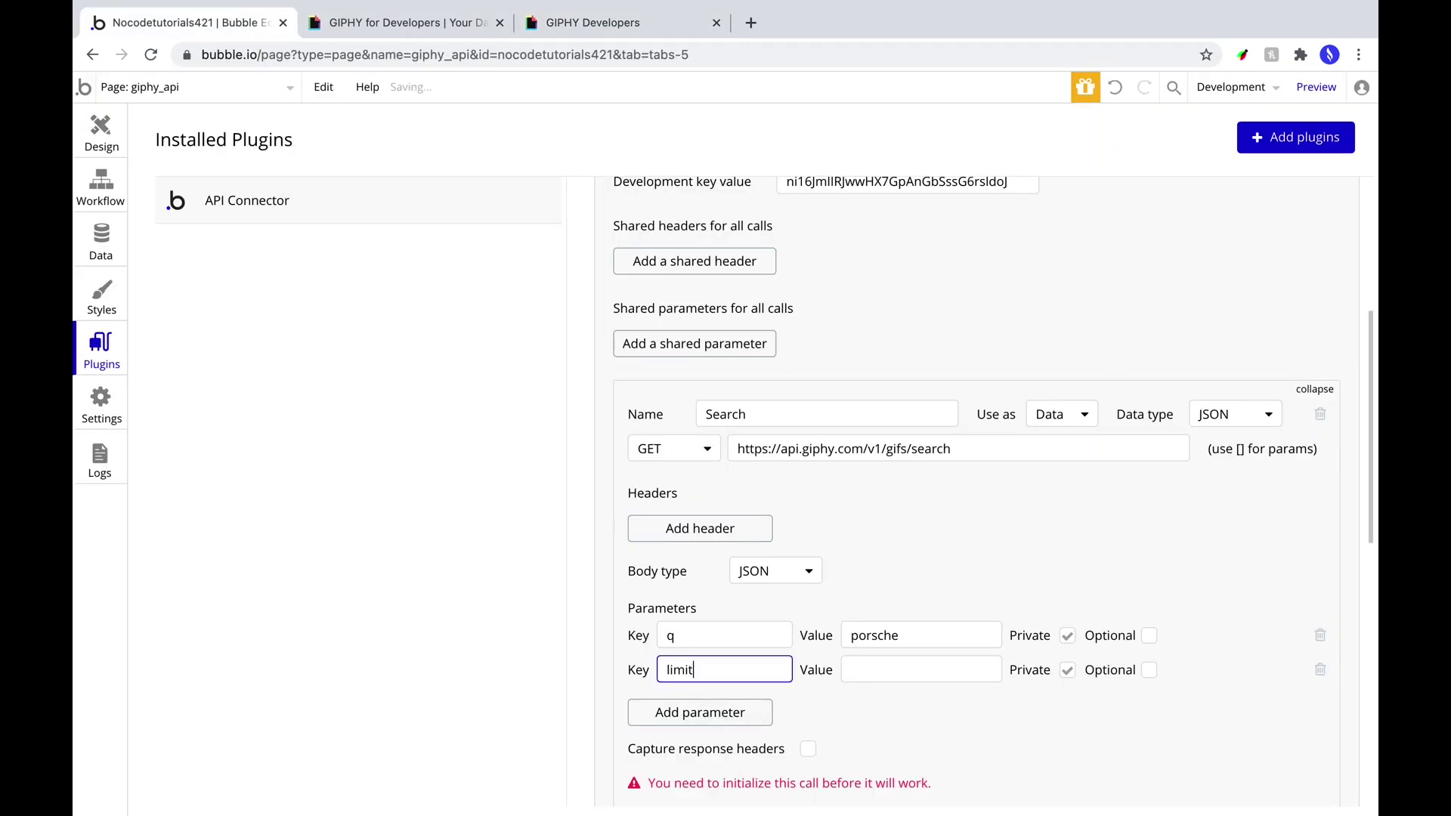
pyautogui.scroll(-1, 1096, 660)
pyautogui.press('Tab')
pyautogui.write('20')
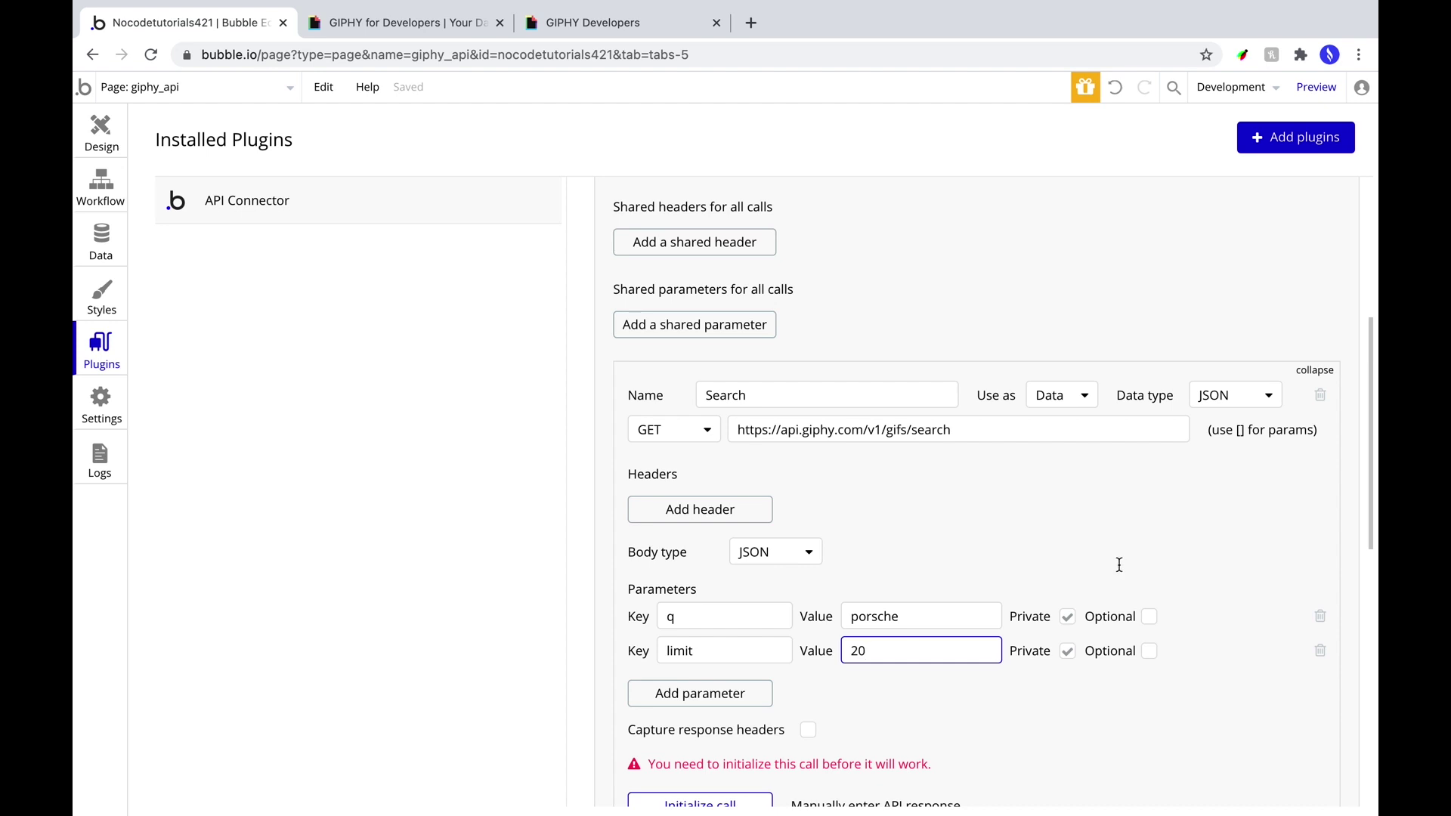
# - Make the q parameter non-private and initialize the Search call
pyautogui.click(1067, 618)
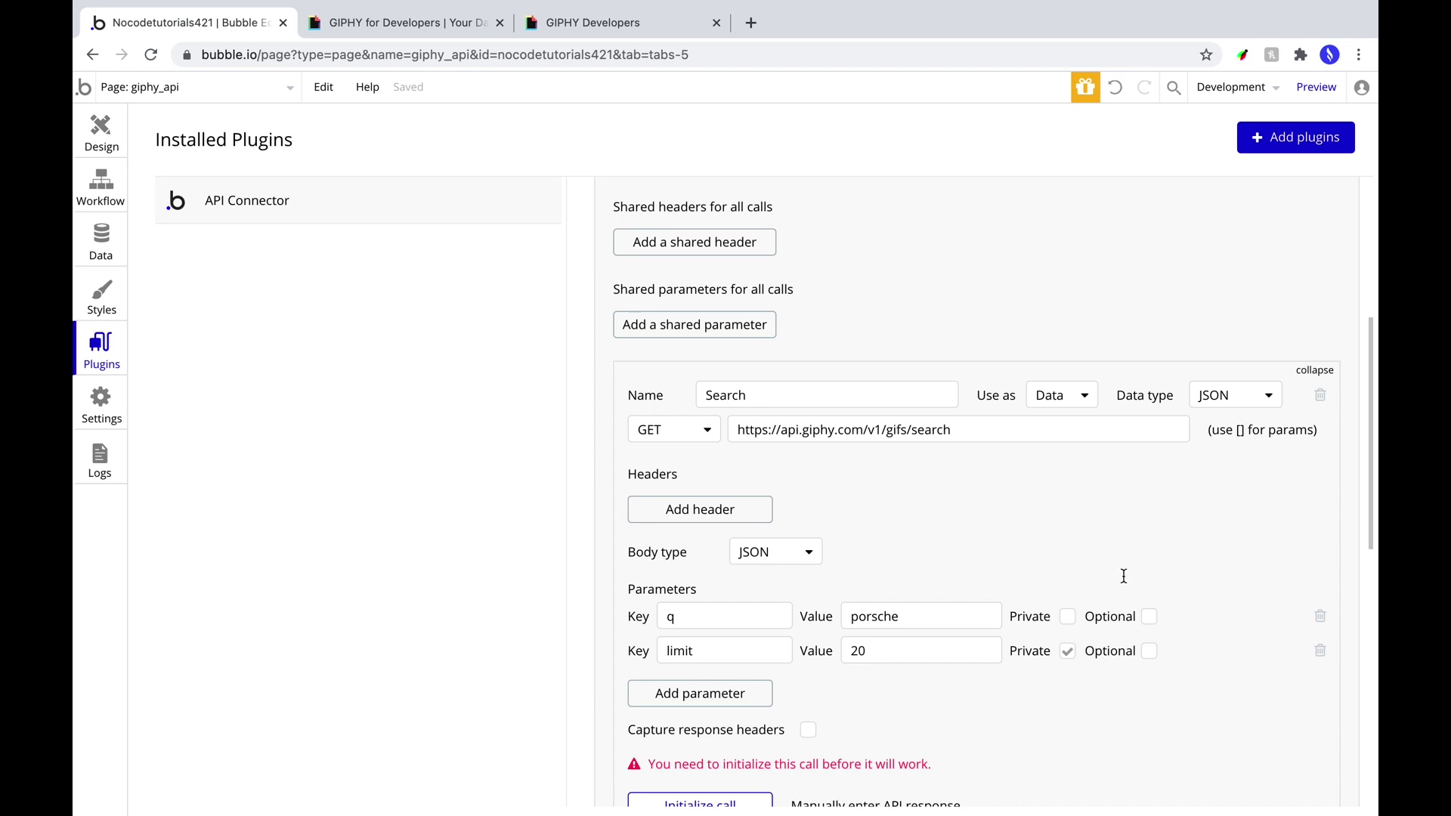
pyautogui.scroll(-2, 1095, 583)
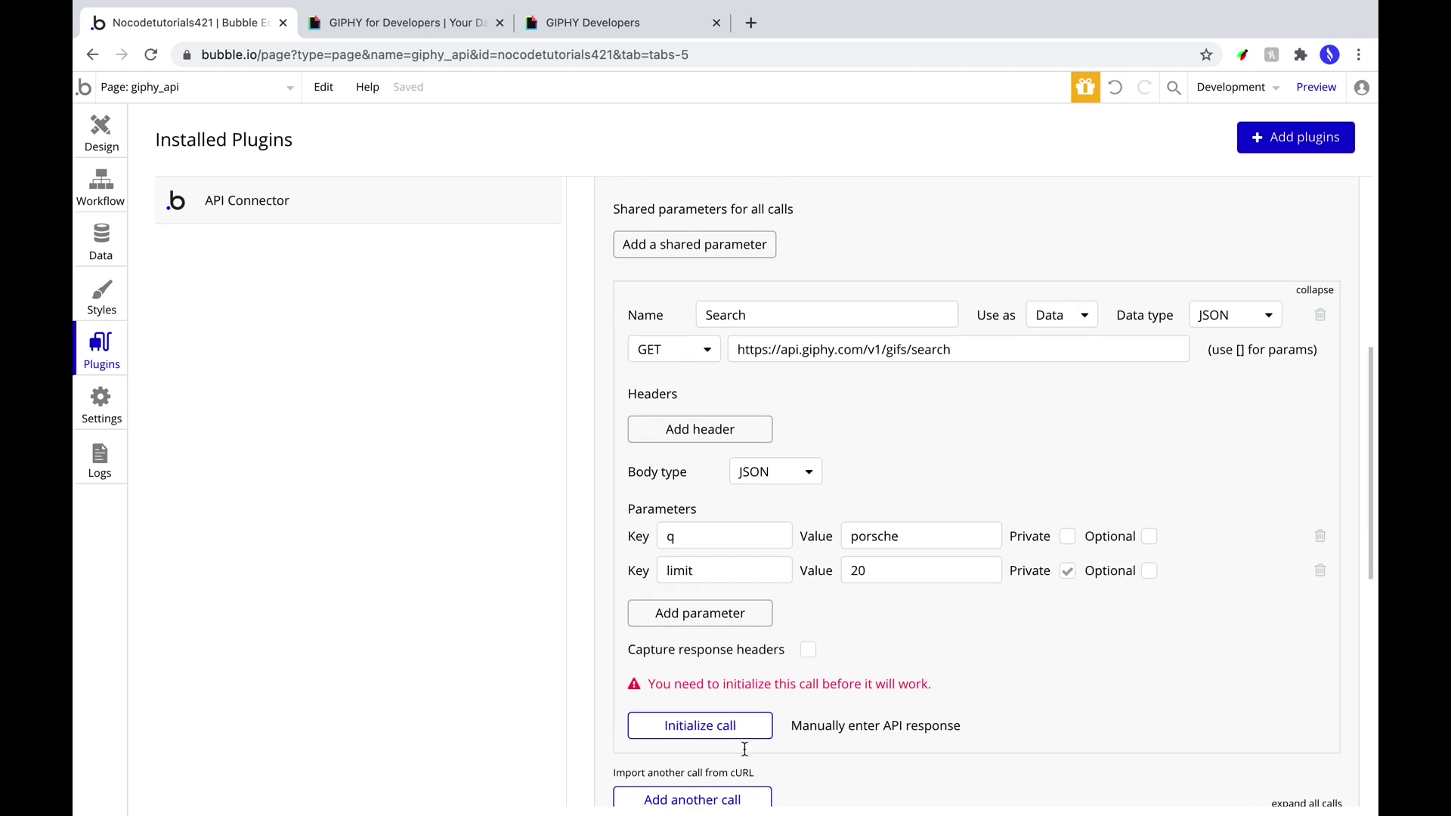
pyautogui.click(701, 727)
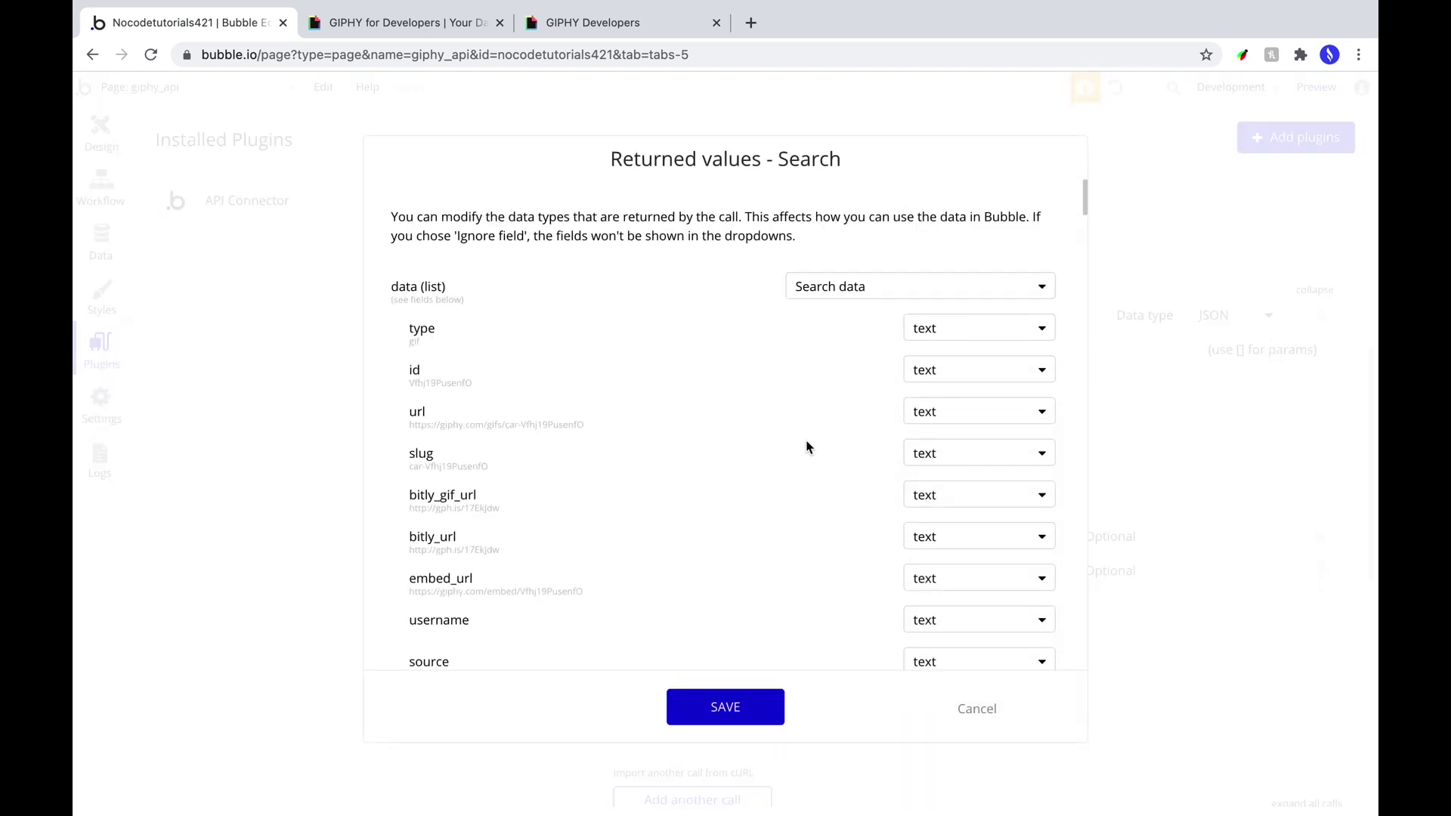
# - Review the Search call's returned fields and their data types, from the data list through the pagination and meta fields
pyautogui.scroll(-20, 806, 447)
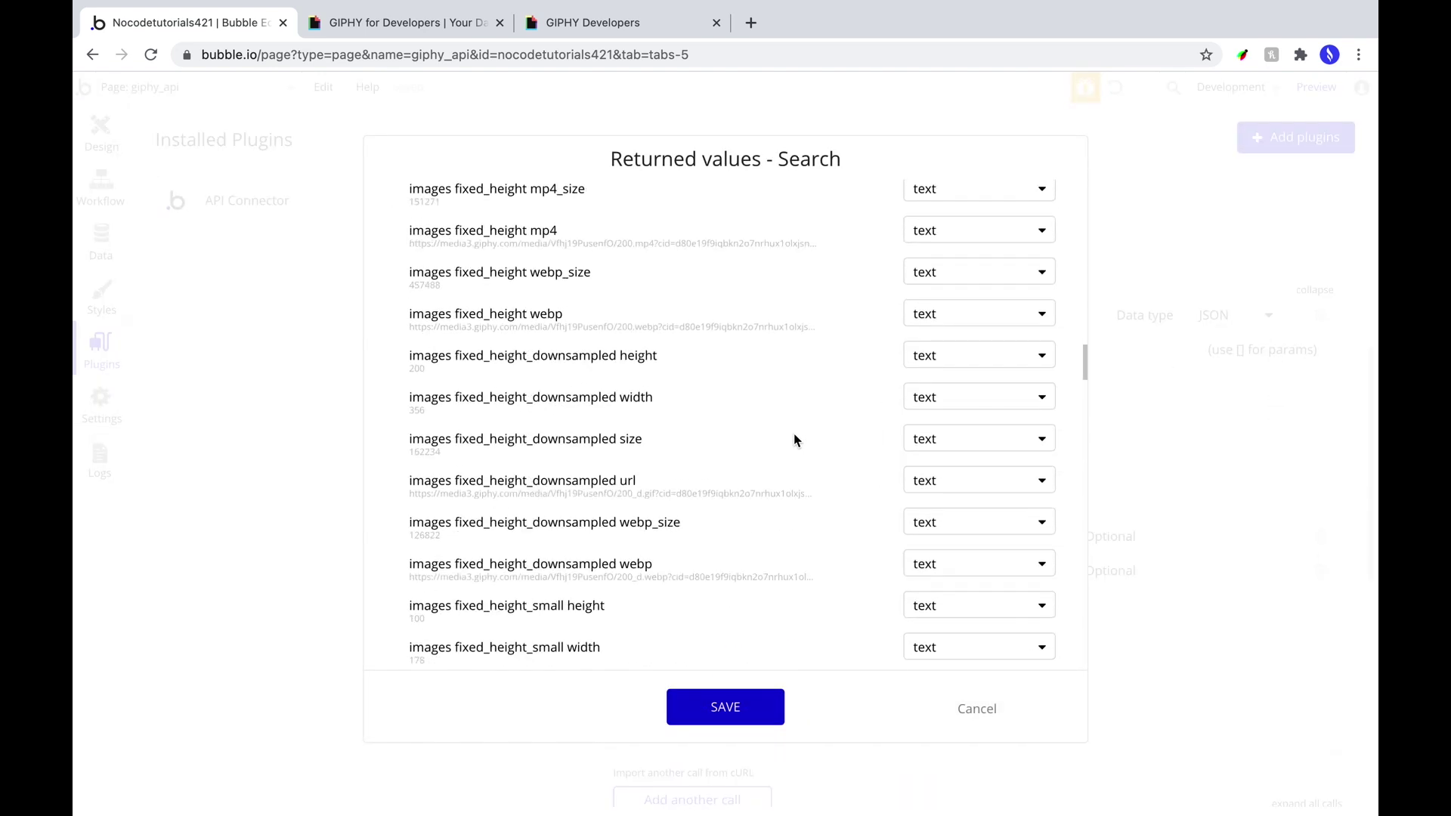
pyautogui.scroll(-20, 789, 439)
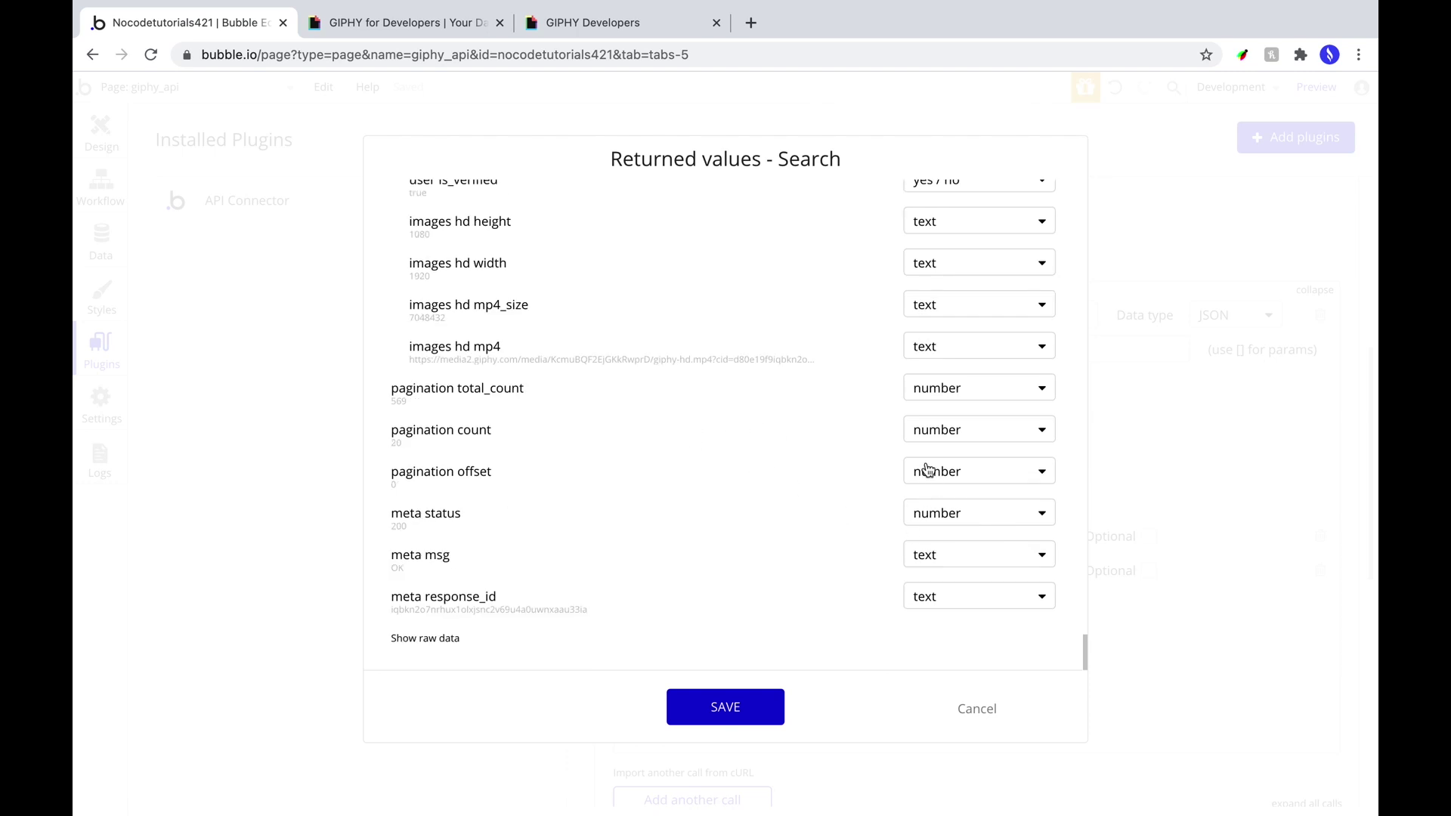
pyautogui.scroll(20, 988, 412)
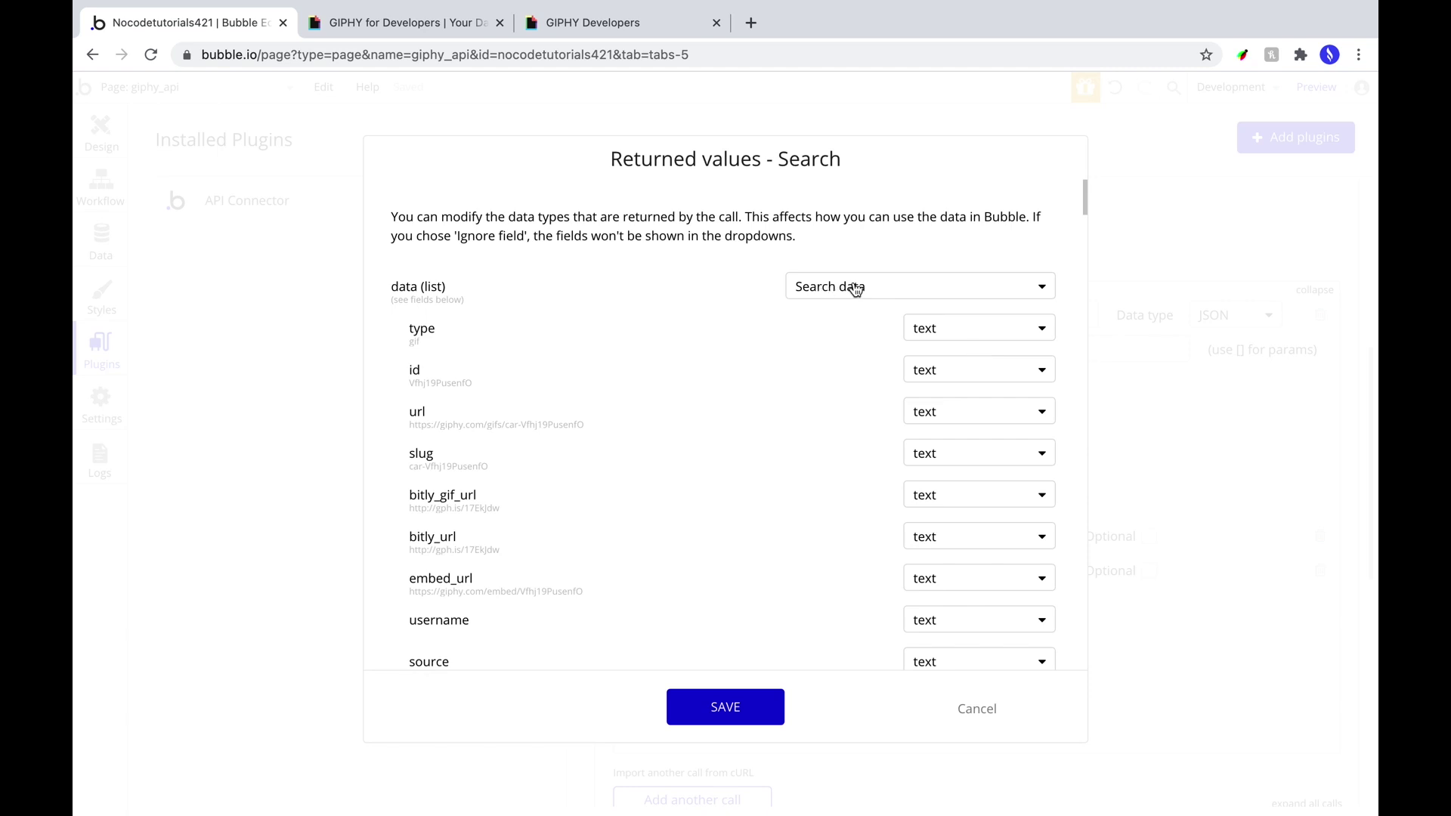
pyautogui.scroll(-15, 1001, 483)
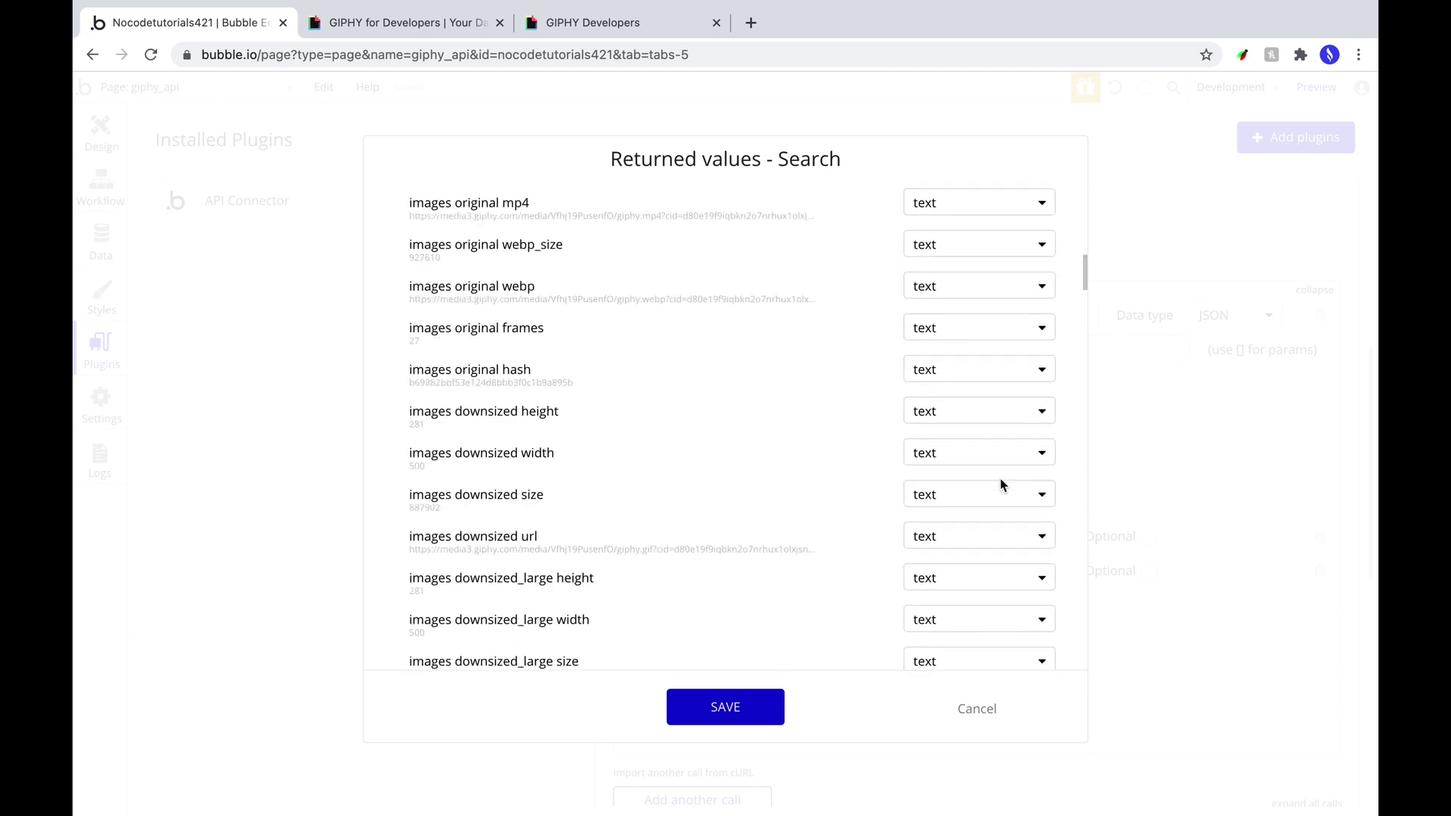
pyautogui.scroll(-20, 983, 473)
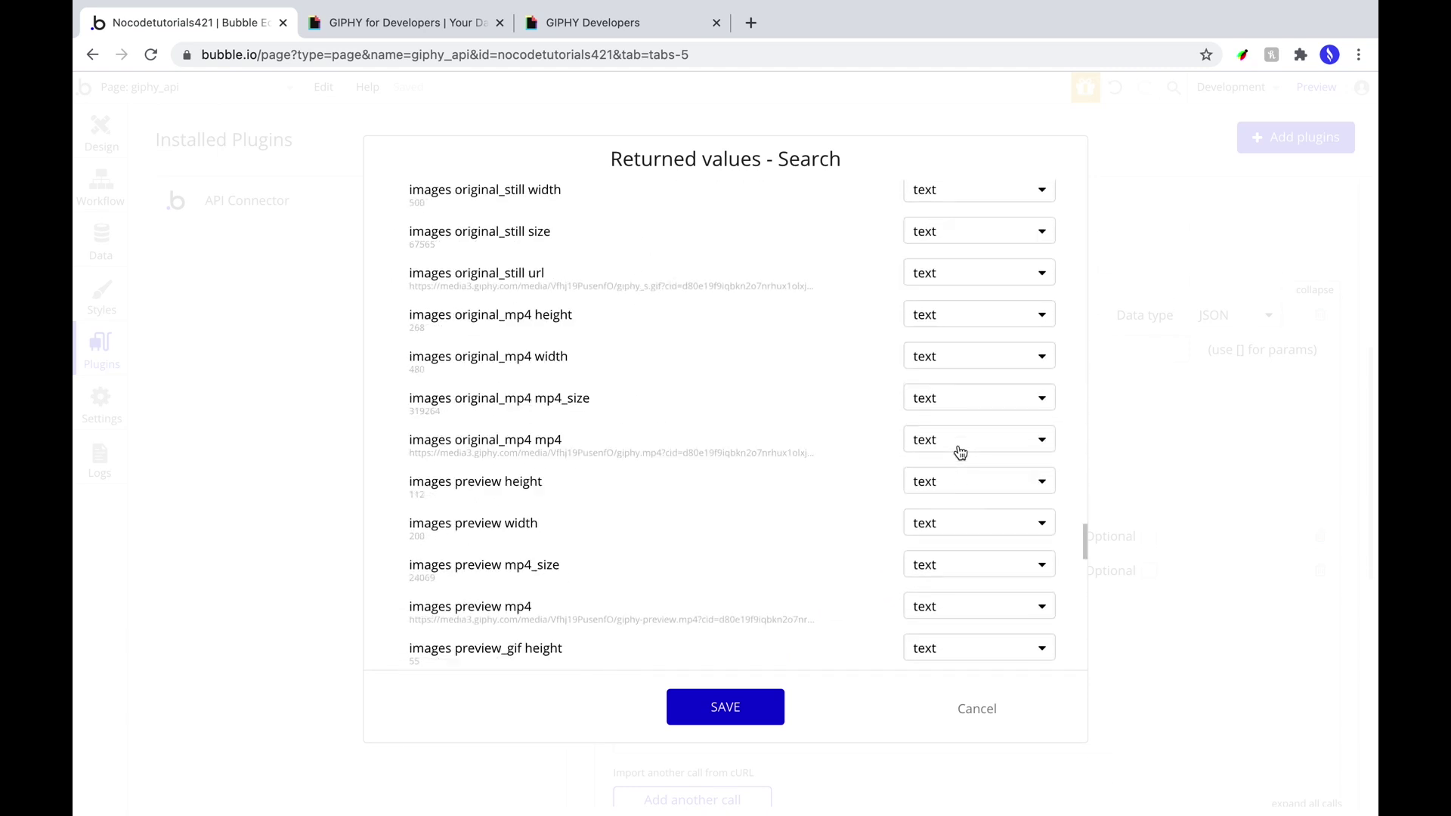
pyautogui.scroll(-10, 971, 453)
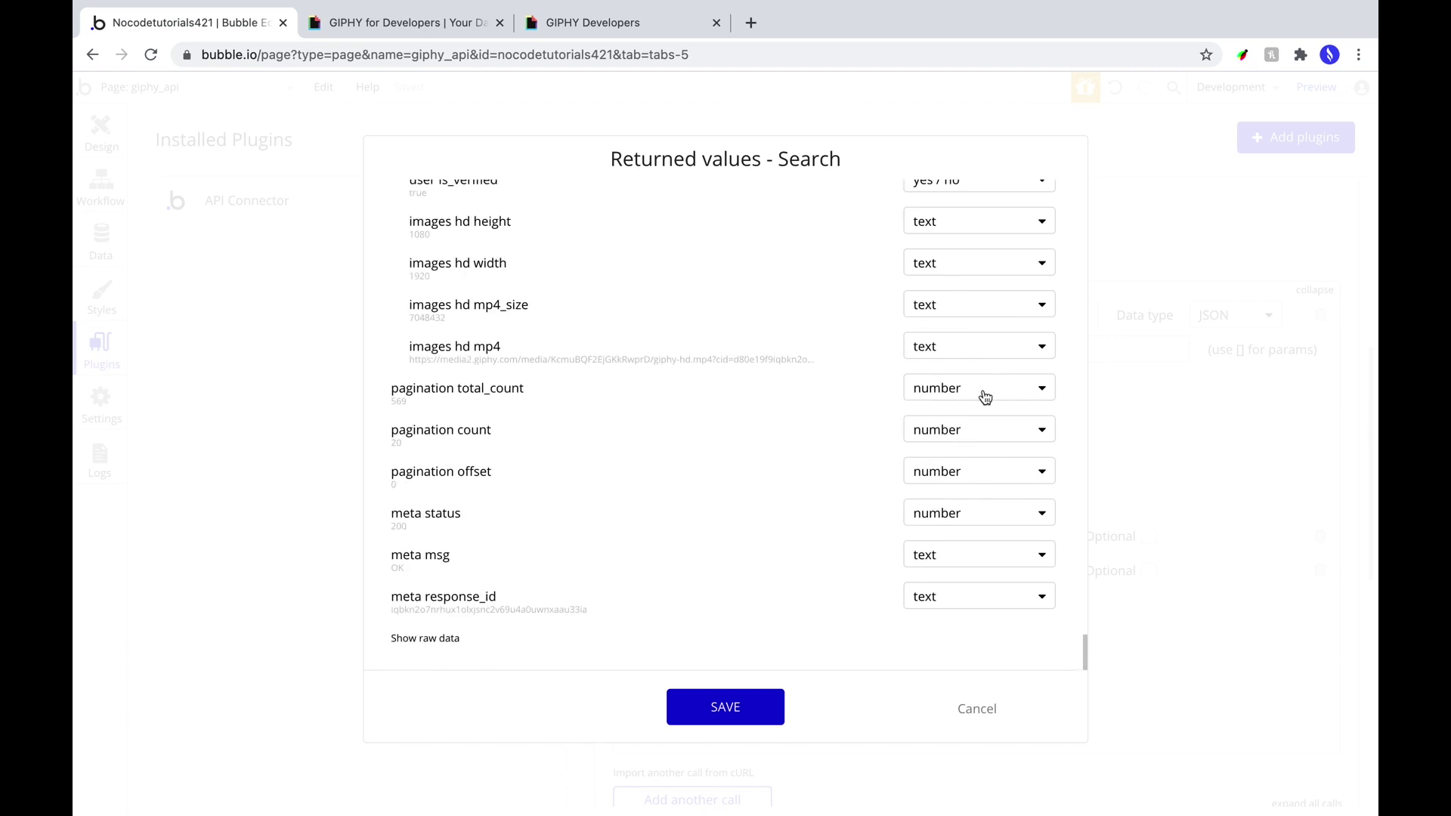
pyautogui.scroll(1, 982, 412)
pyautogui.scroll(2, 983, 428)
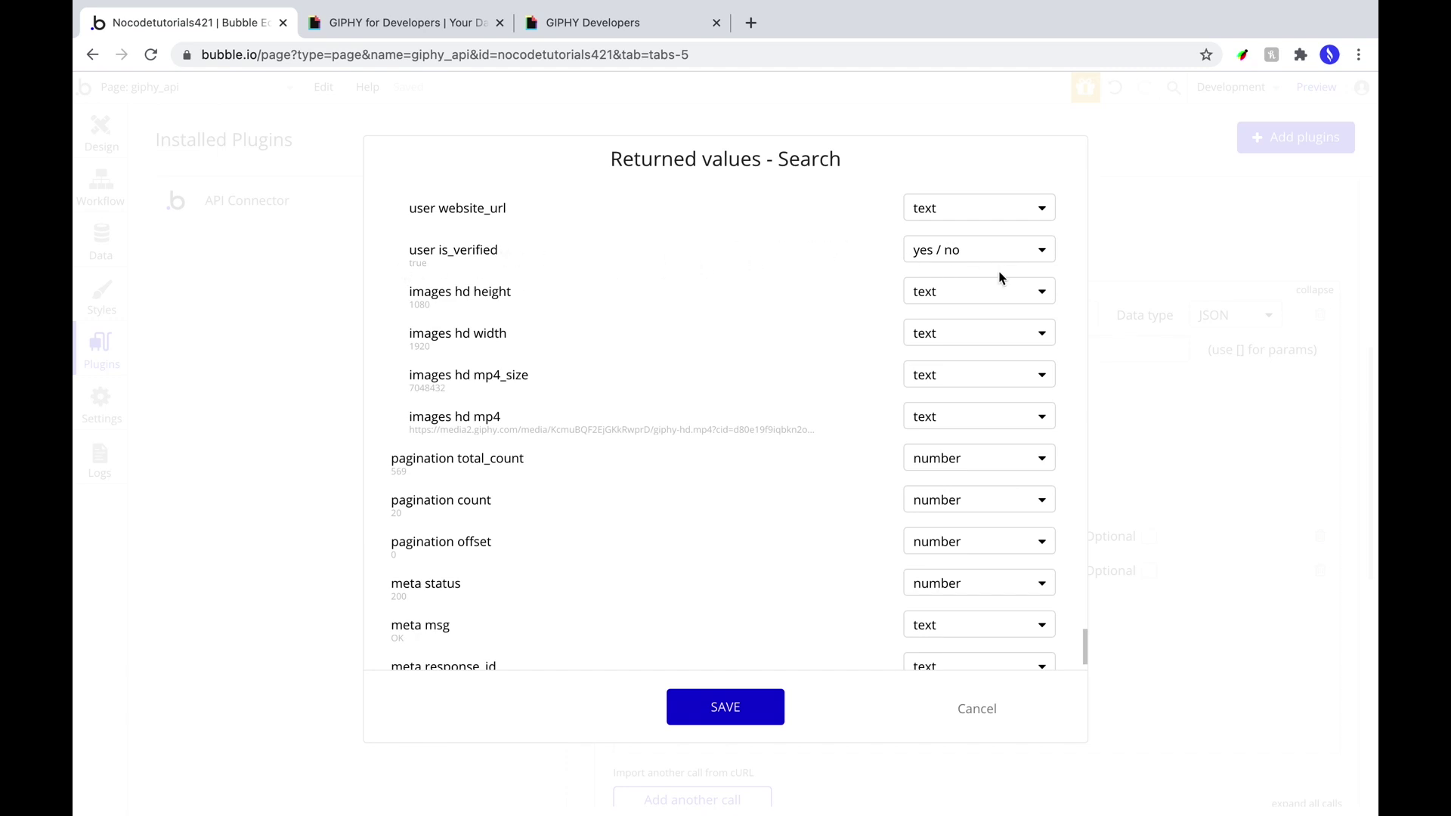
pyautogui.scroll(-2, 926, 529)
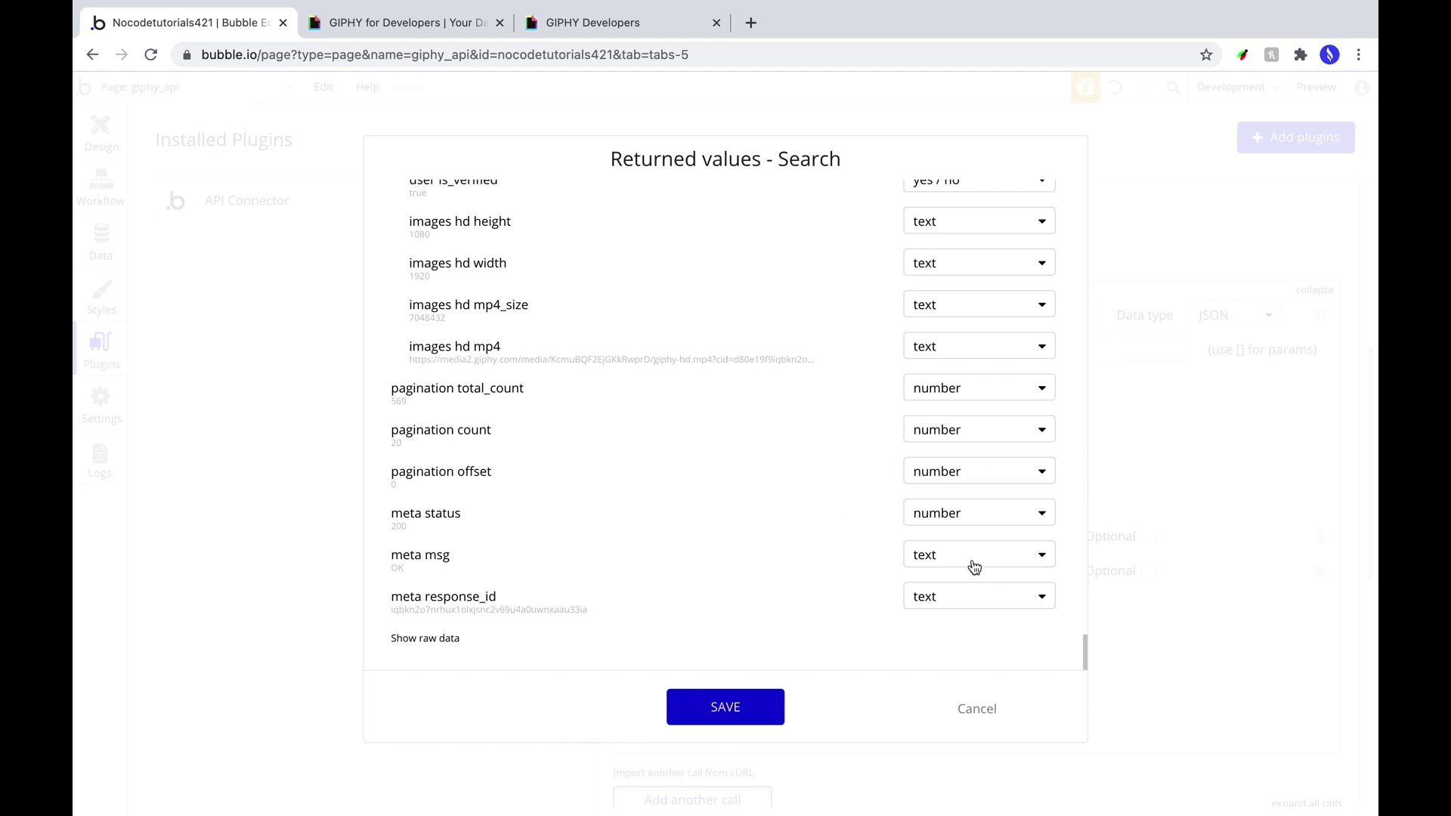
# - Inspect the raw data of the Search response and save the returned values
pyautogui.click(421, 640)
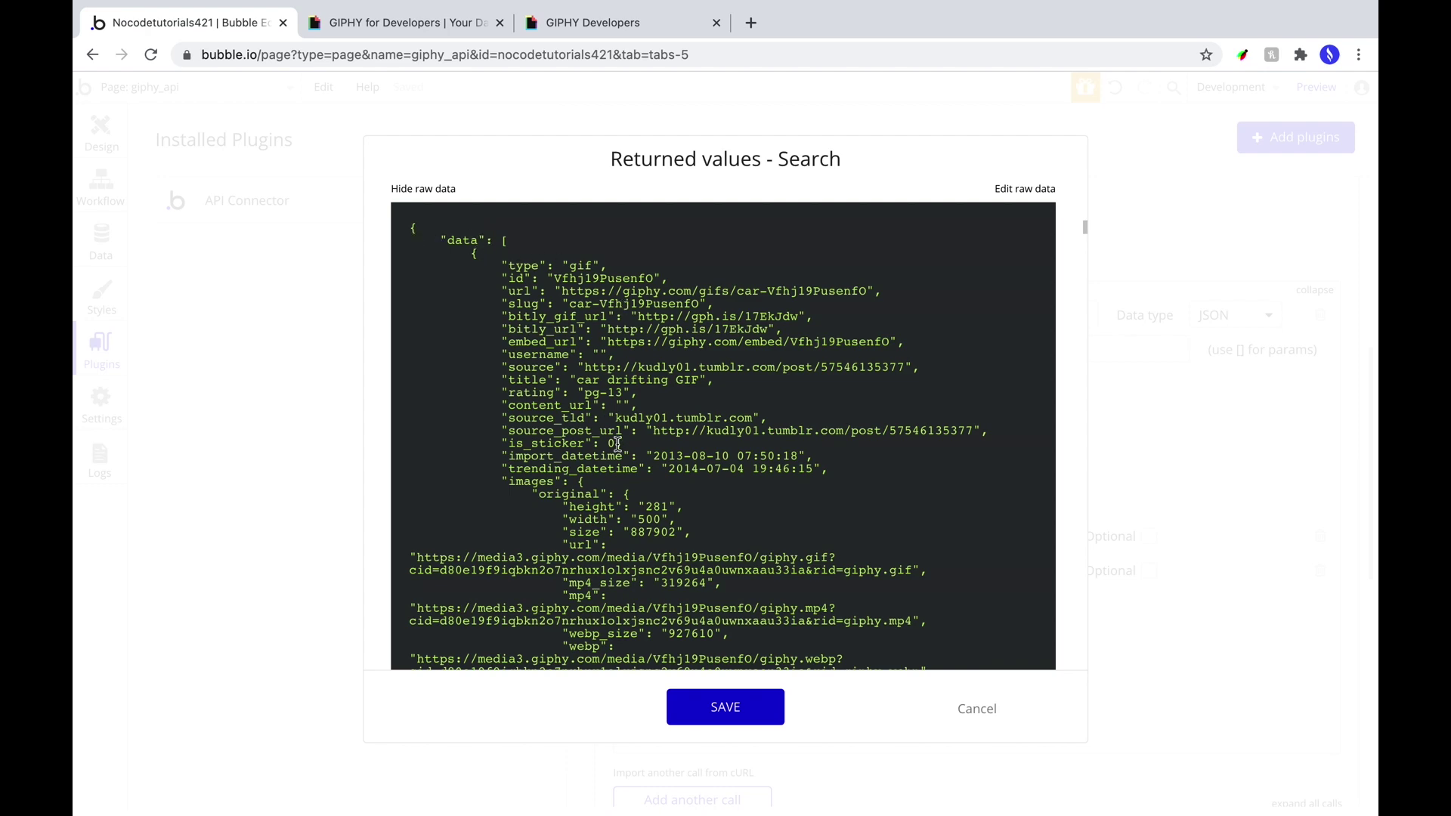
pyautogui.scroll(-20, 618, 444)
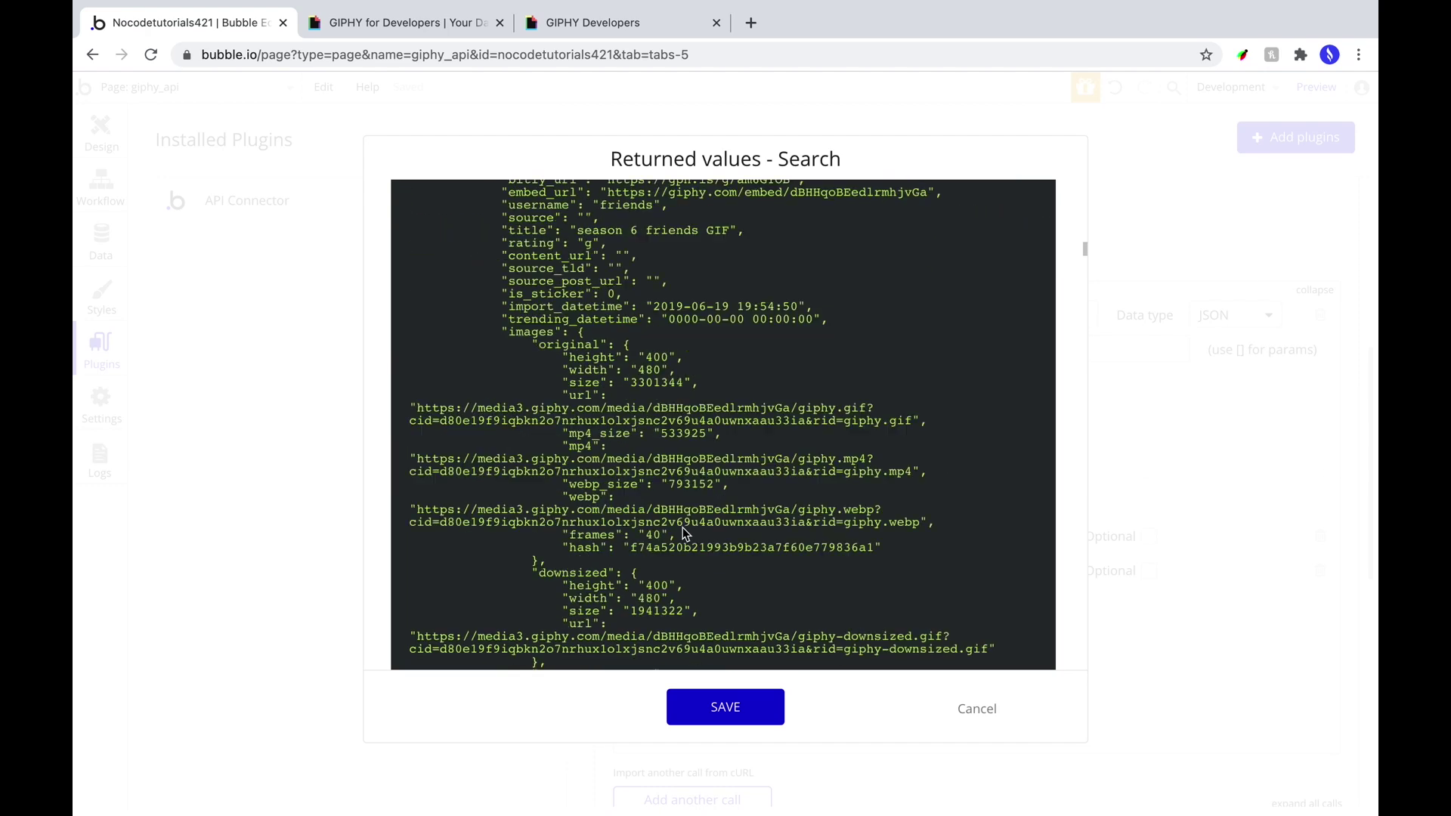
pyautogui.scroll(-10, 686, 534)
pyautogui.click(716, 709)
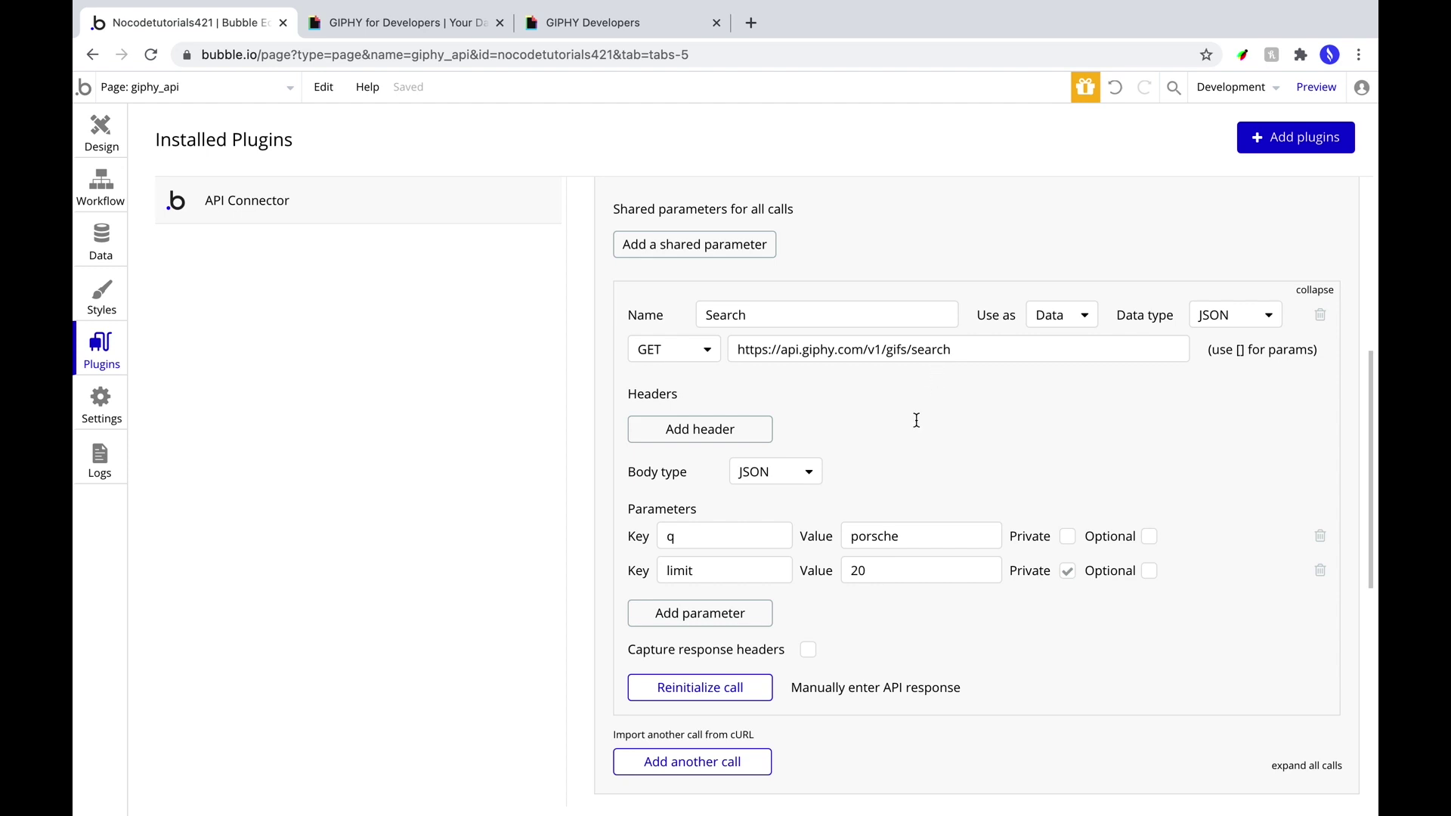
pyautogui.click(952, 350)
pyautogui.press('BackSpace')
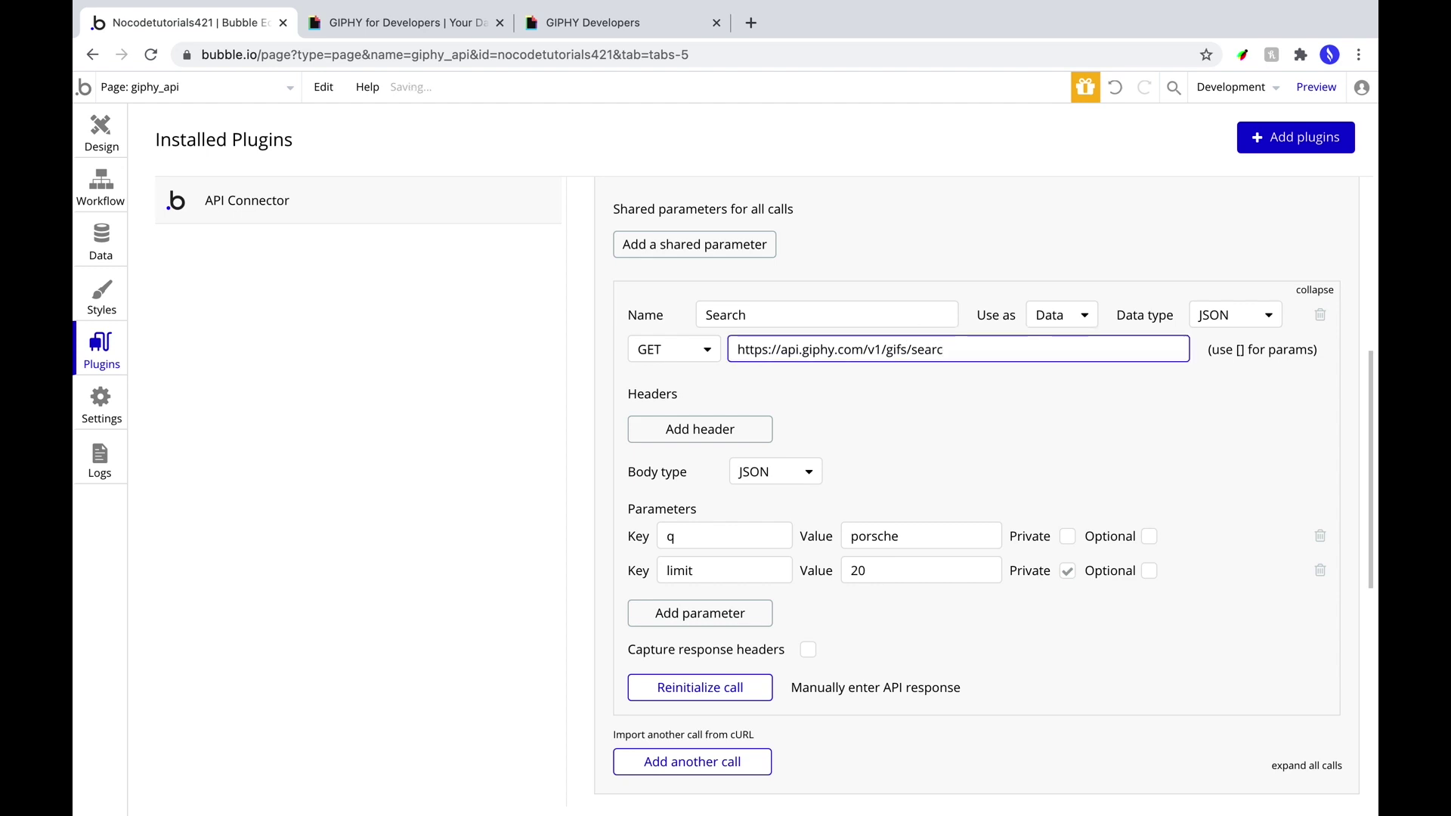
pyautogui.write('t')
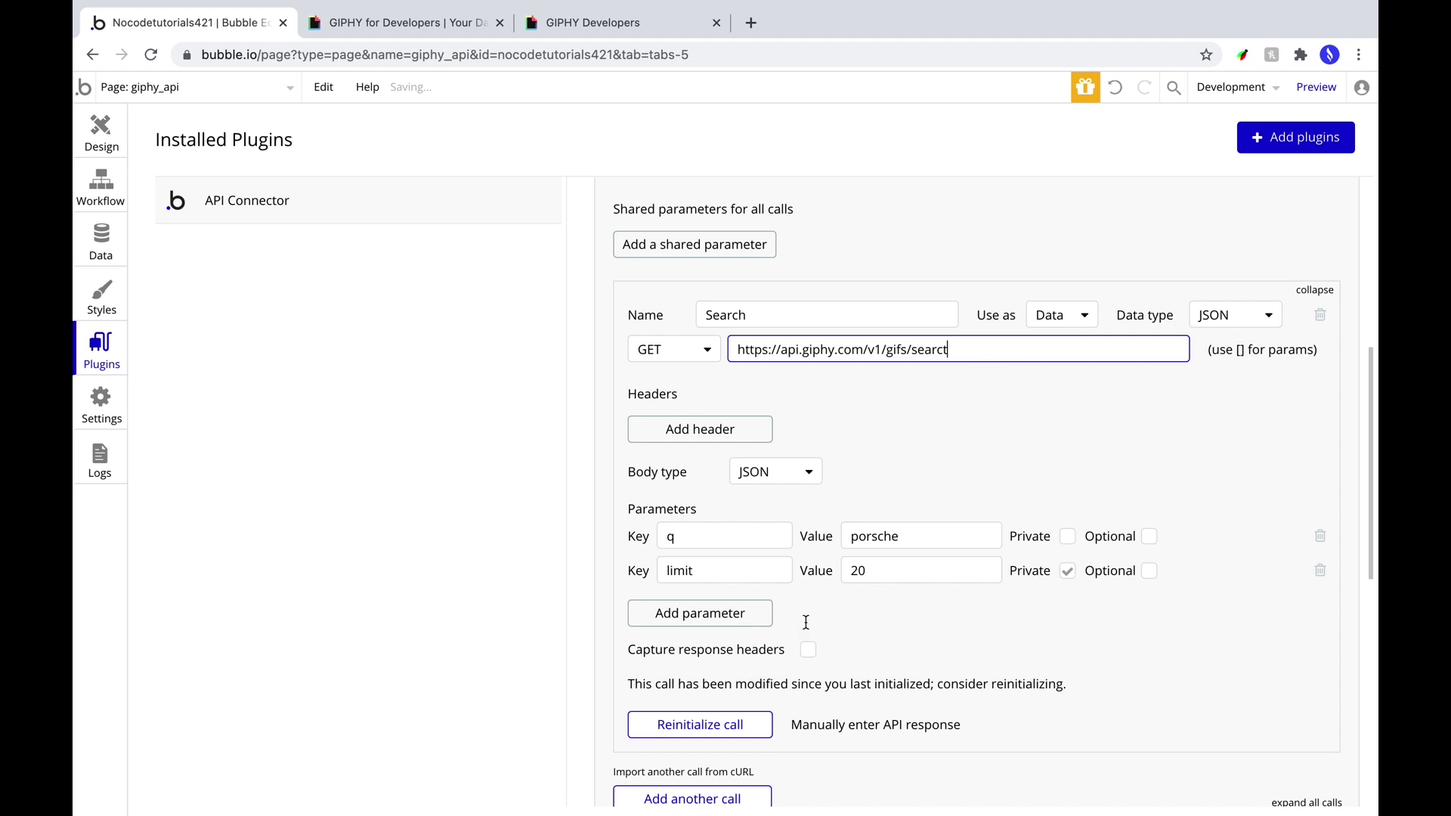
pyautogui.click(702, 727)
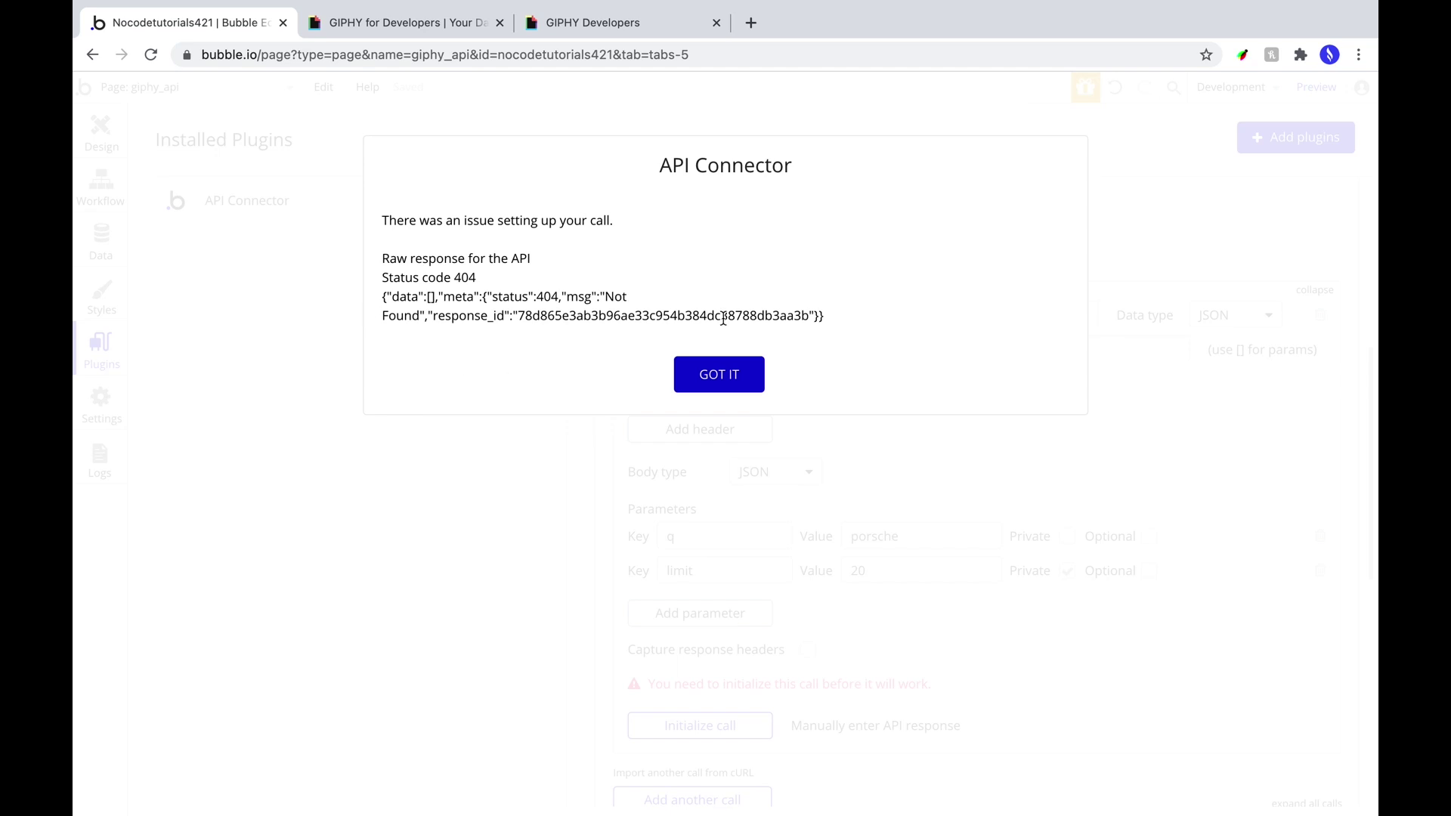
pyautogui.click(699, 380)
pyautogui.click(948, 346)
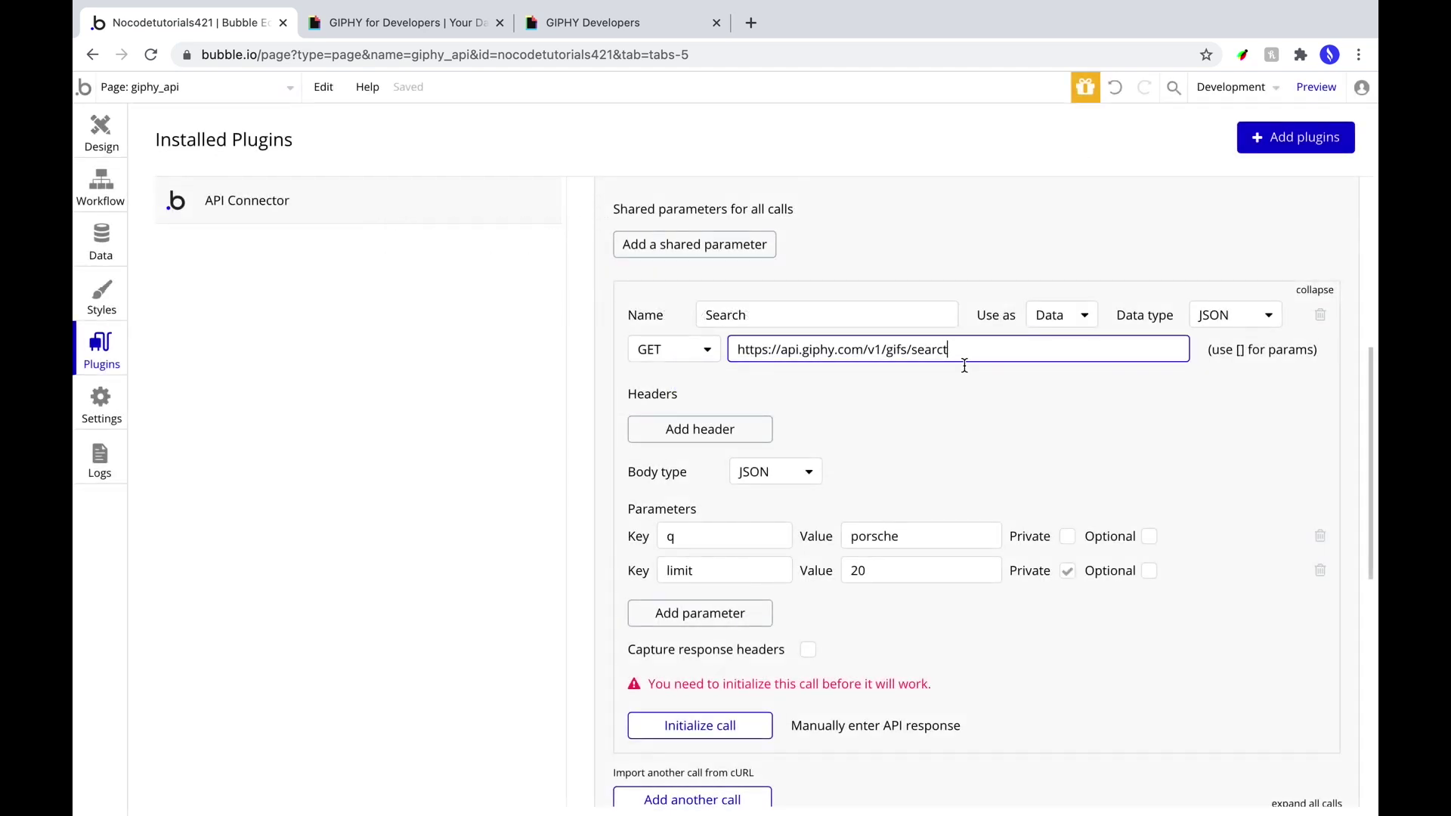
pyautogui.press('BackSpace')
pyautogui.write('h')
pyautogui.click(714, 725)
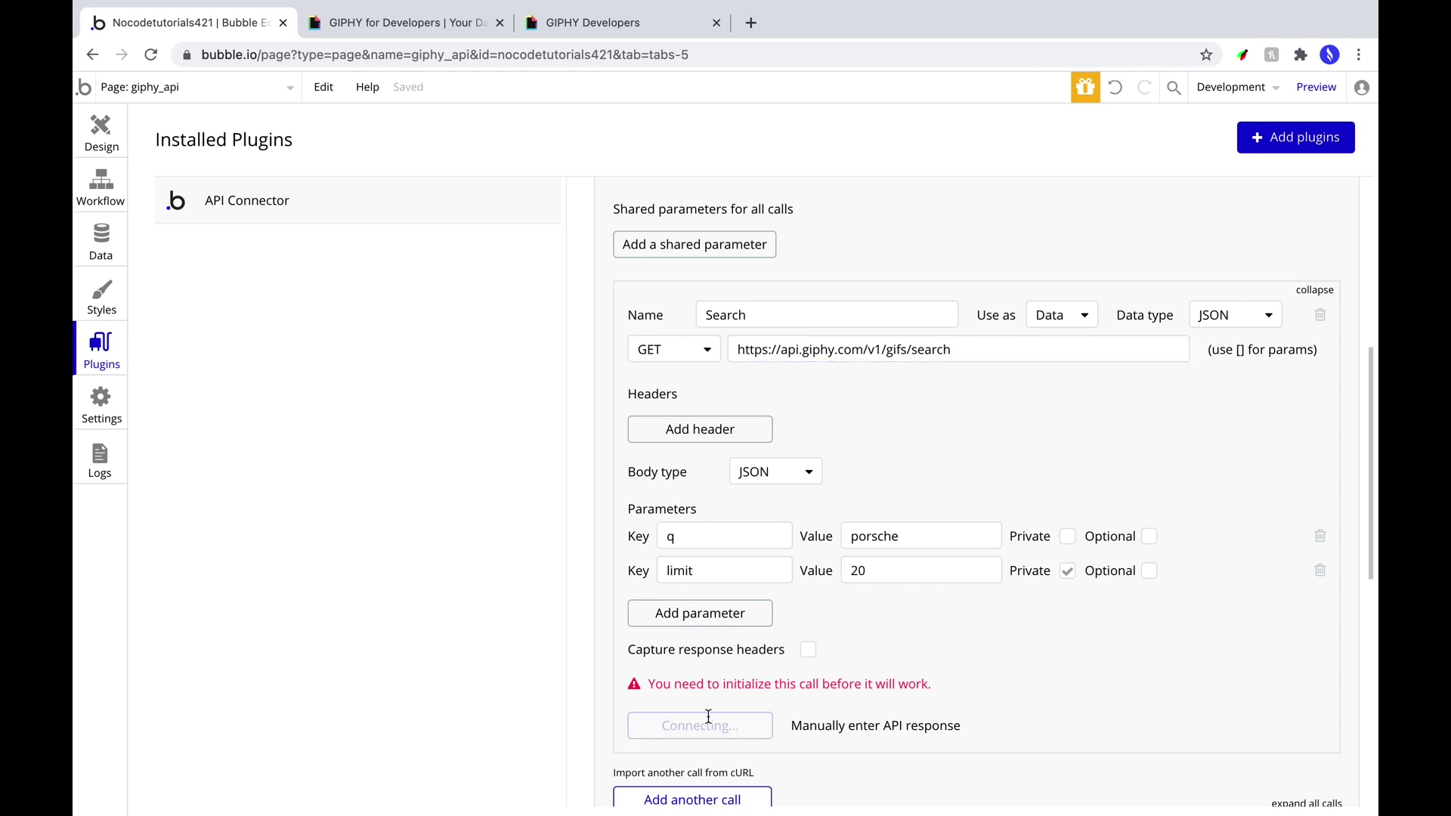
pyautogui.scroll(-15, 723, 580)
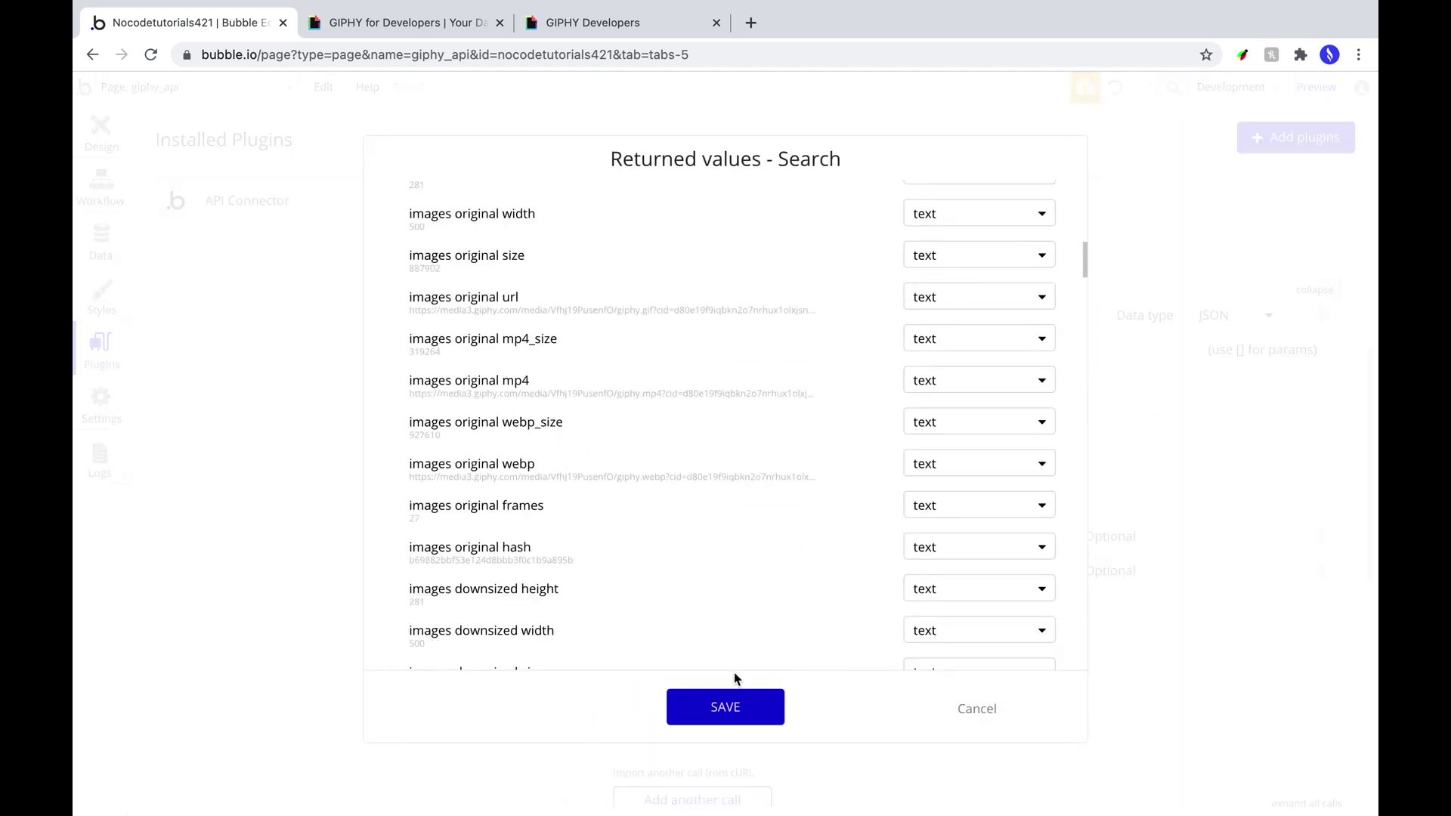
pyautogui.click(731, 718)
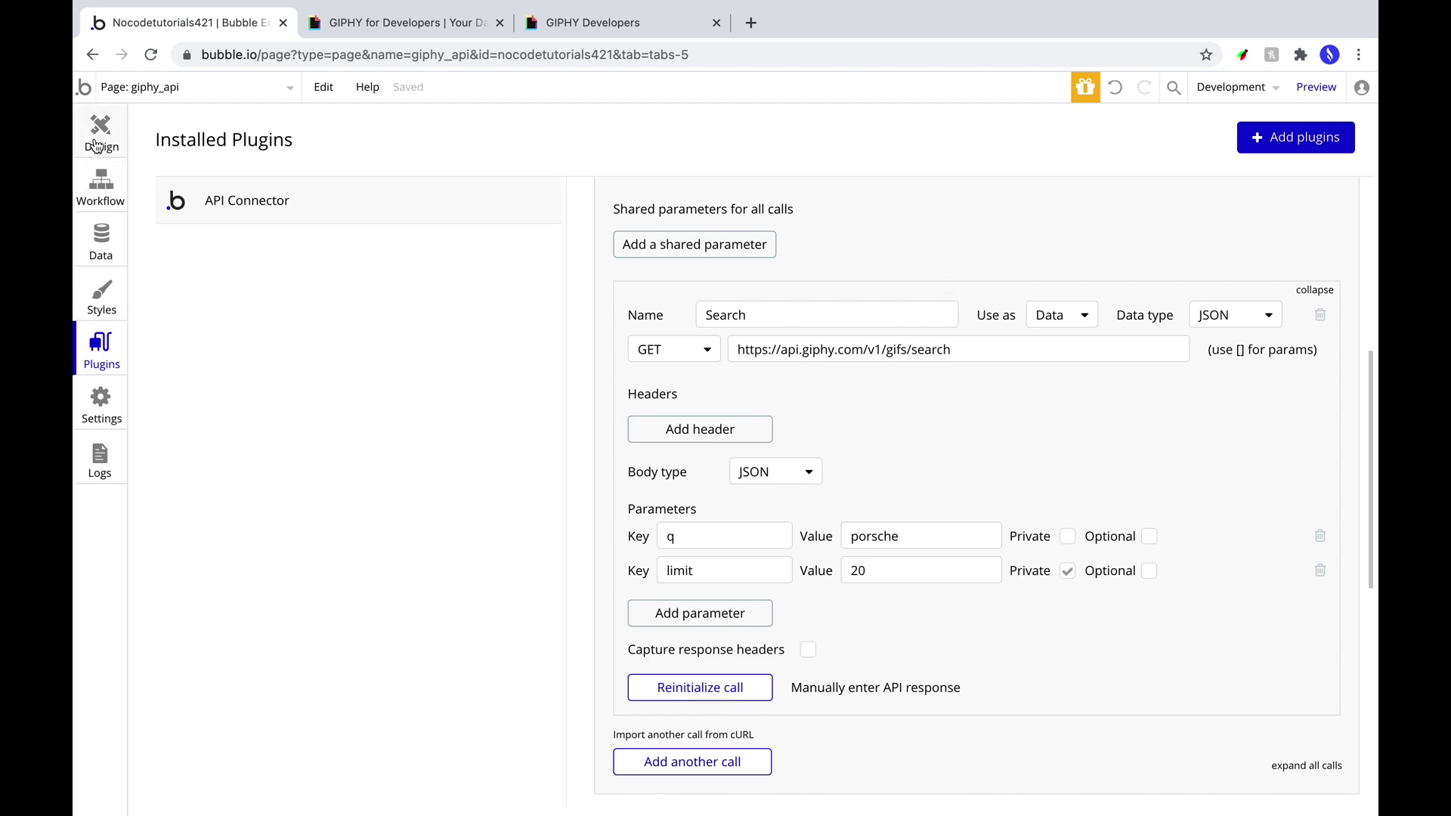
# - On the giphy_api page design, draw an input about 493 by 58 px near the page's top with placeholder "Keyword für Giphy"
pyautogui.click(97, 140)
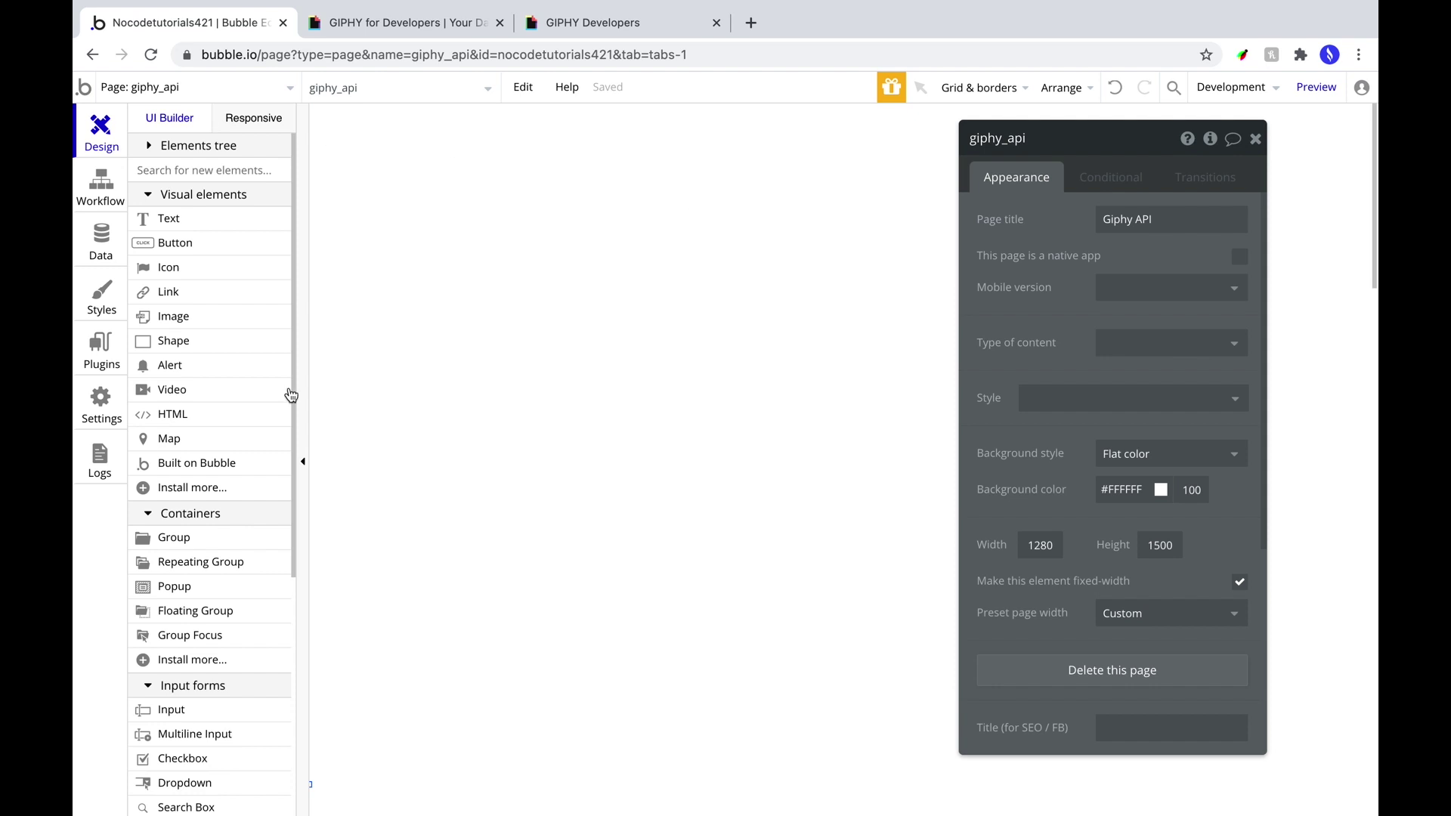
pyautogui.click(172, 711)
pyautogui.moveTo(579, 153)
pyautogui.mouseDown()
pyautogui.moveTo(982, 178)
pyautogui.moveTo(996, 203)
pyautogui.mouseUp()
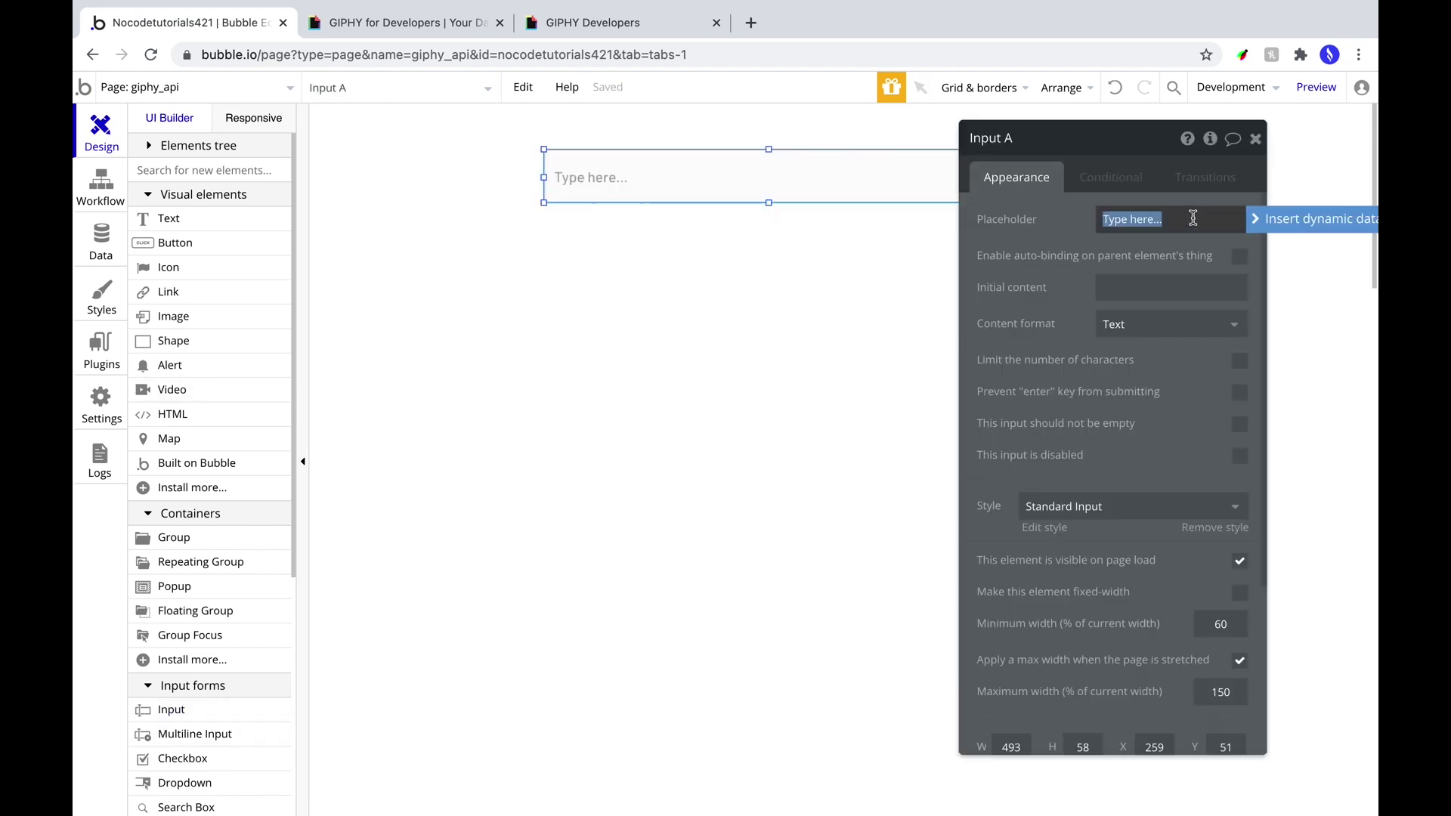
pyautogui.write('Keyword für Giphy')
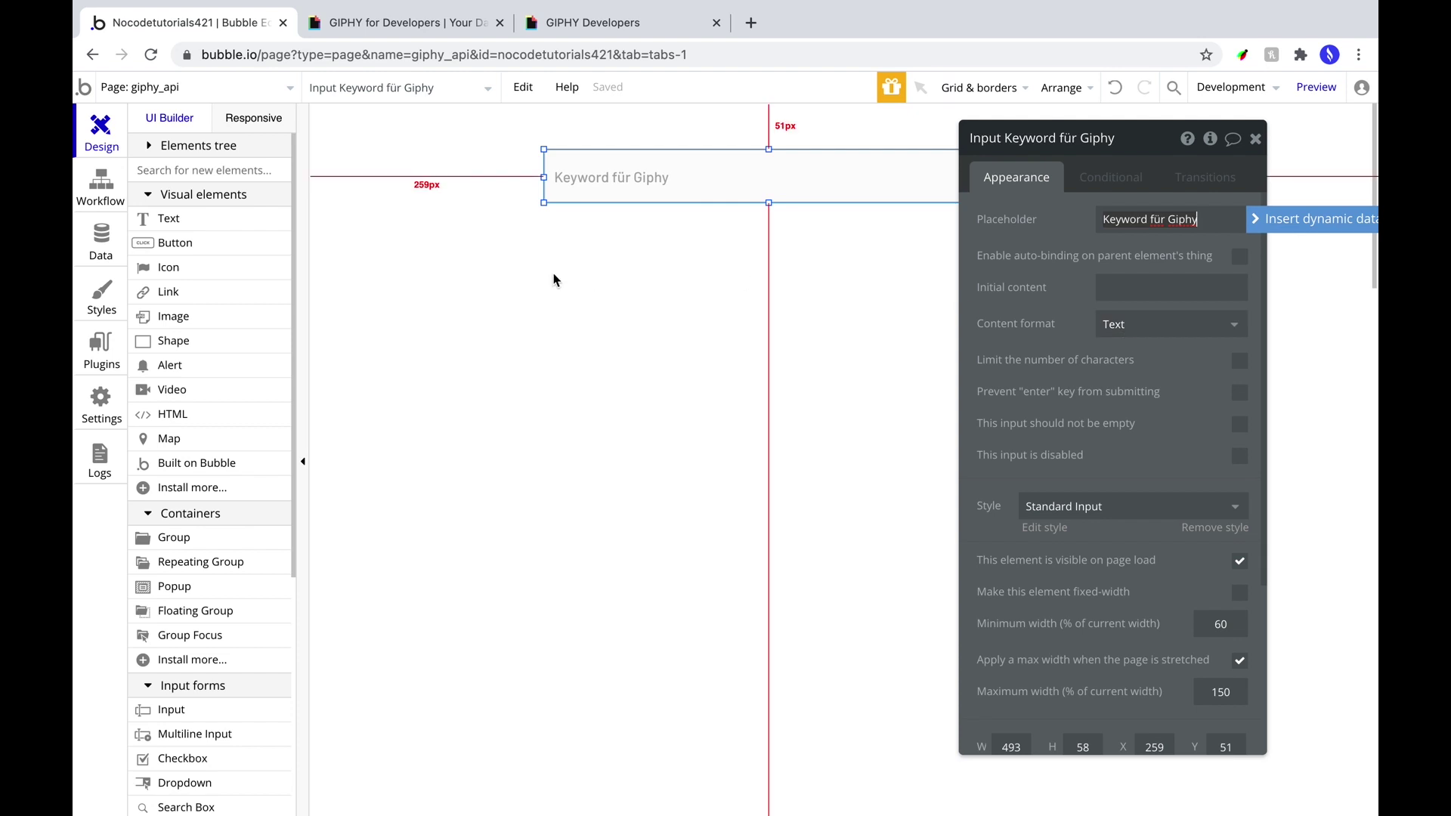
# - Draw a repeating group about 725 by 395 px below the input and source its data from the external API "Giphy API - Search"
pyautogui.click(200, 562)
pyautogui.moveTo(542, 243)
pyautogui.mouseDown()
pyautogui.moveTo(950, 431)
pyautogui.moveTo(1203, 600)
pyautogui.mouseUp()
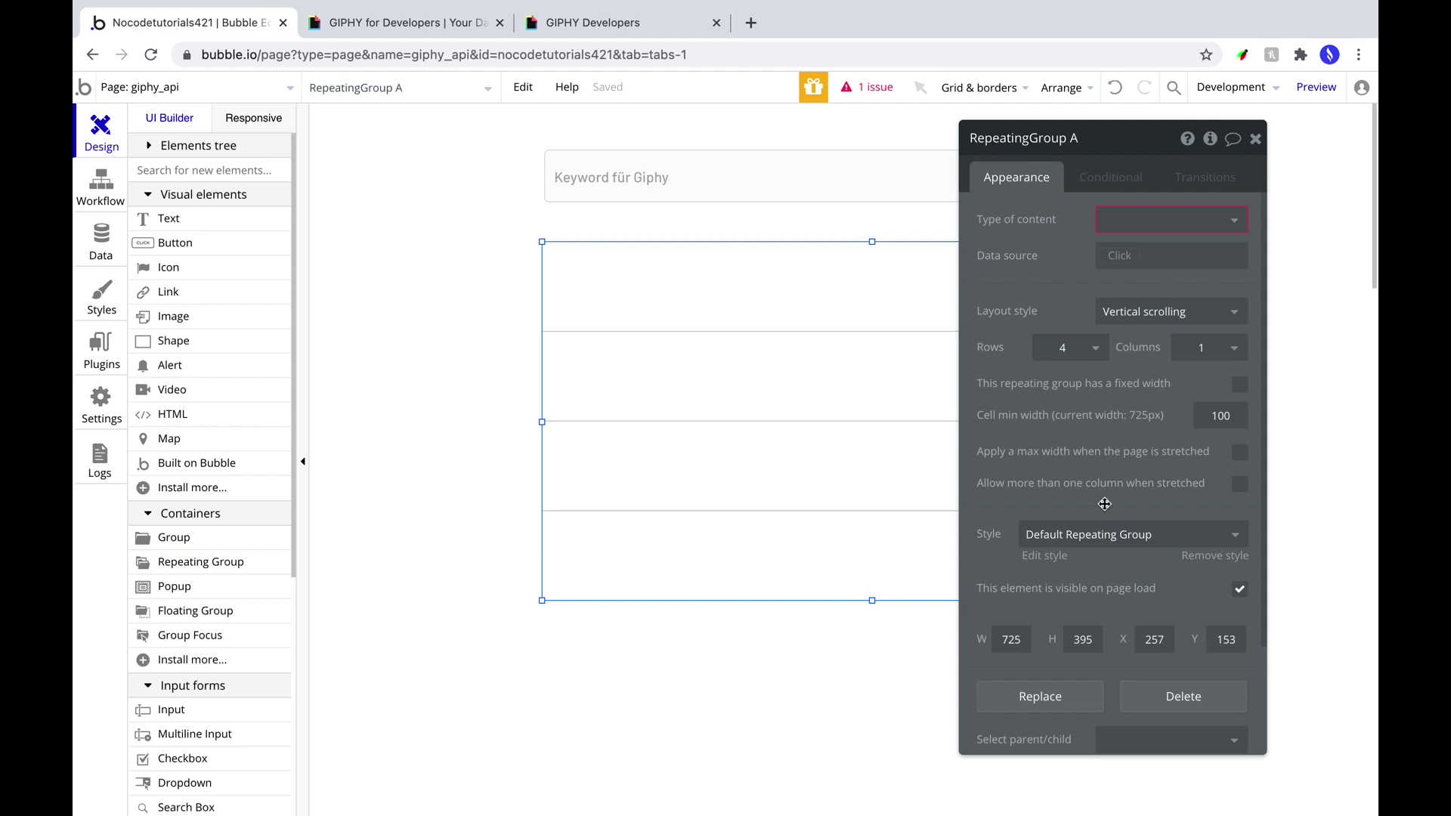
pyautogui.click(1119, 259)
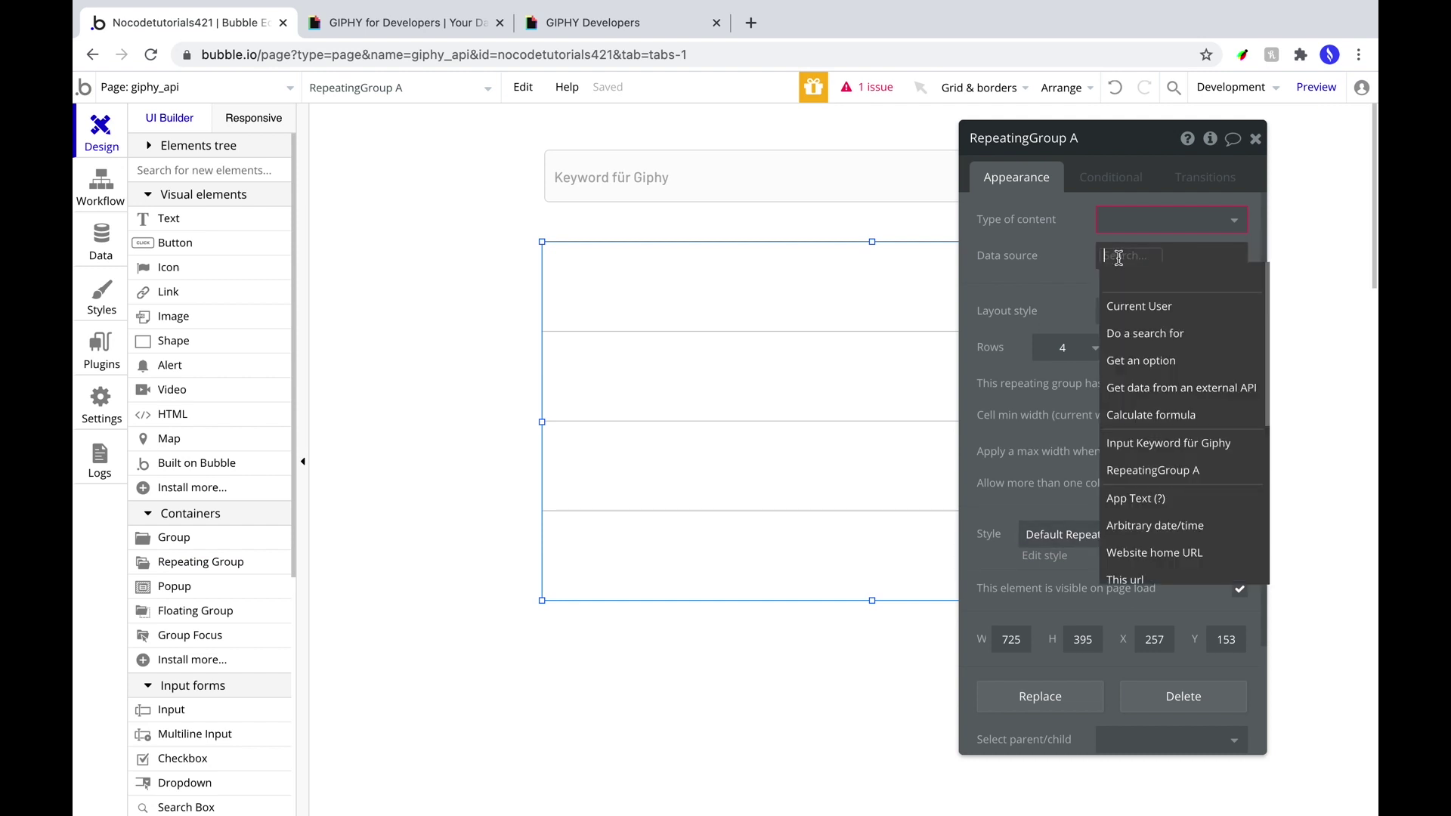
pyautogui.click(1161, 389)
pyautogui.click(839, 182)
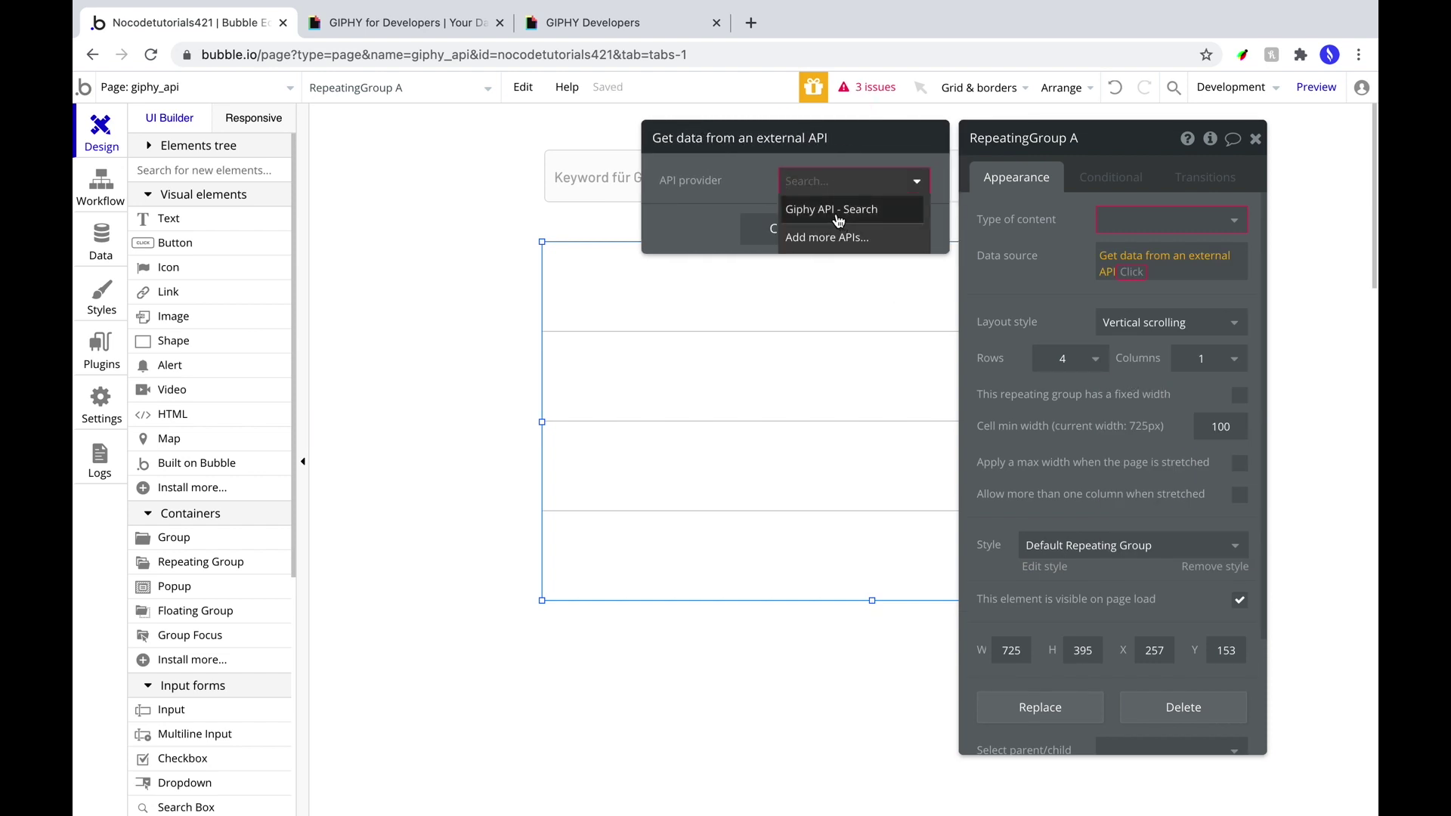
pyautogui.click(837, 219)
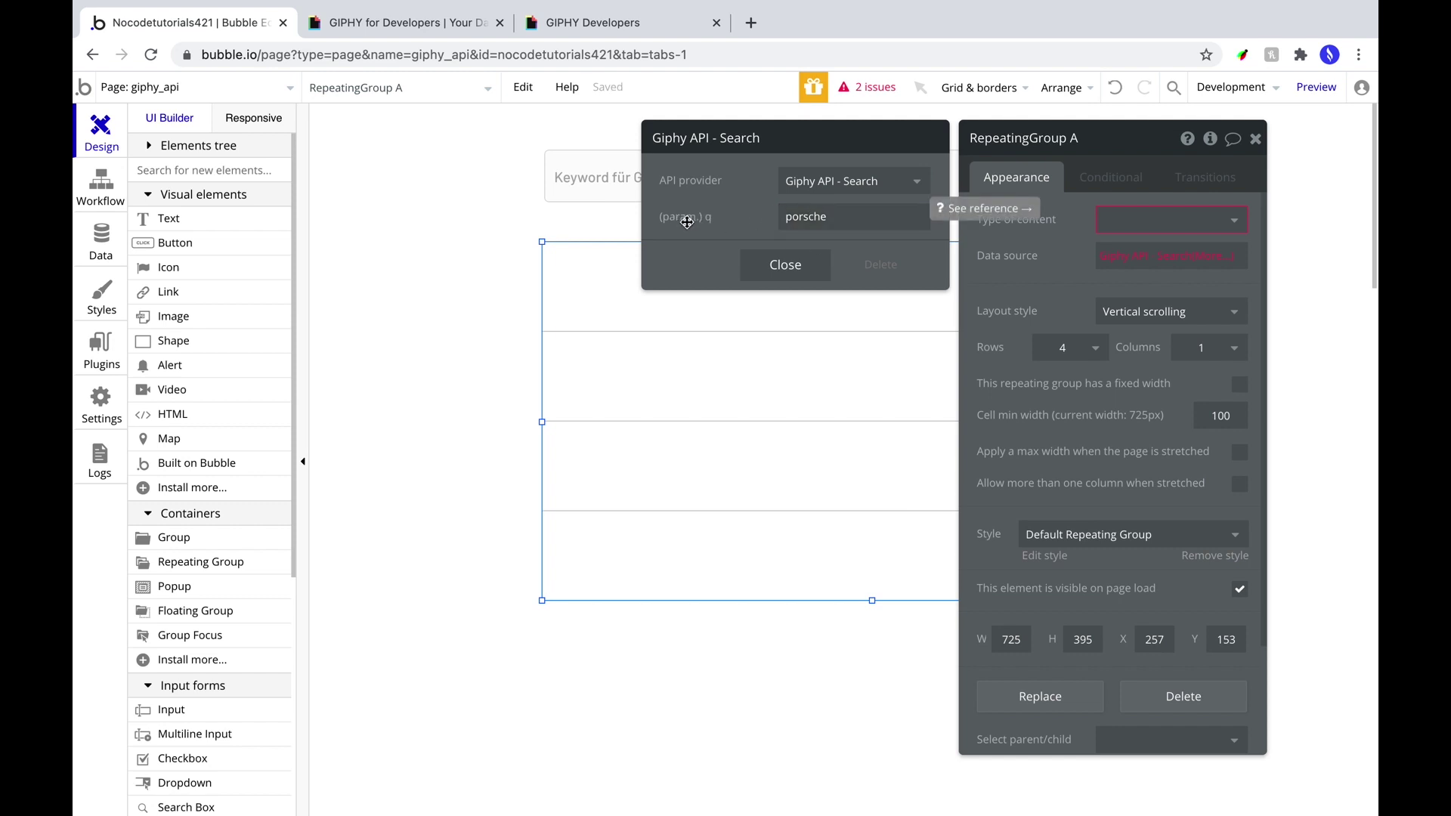
# - Replace the Giphy API - Search call's q parameter with the value of the "Keyword für Giphy" input and close the call settings
pyautogui.doubleClick(818, 216)
pyautogui.press('BackSpace')
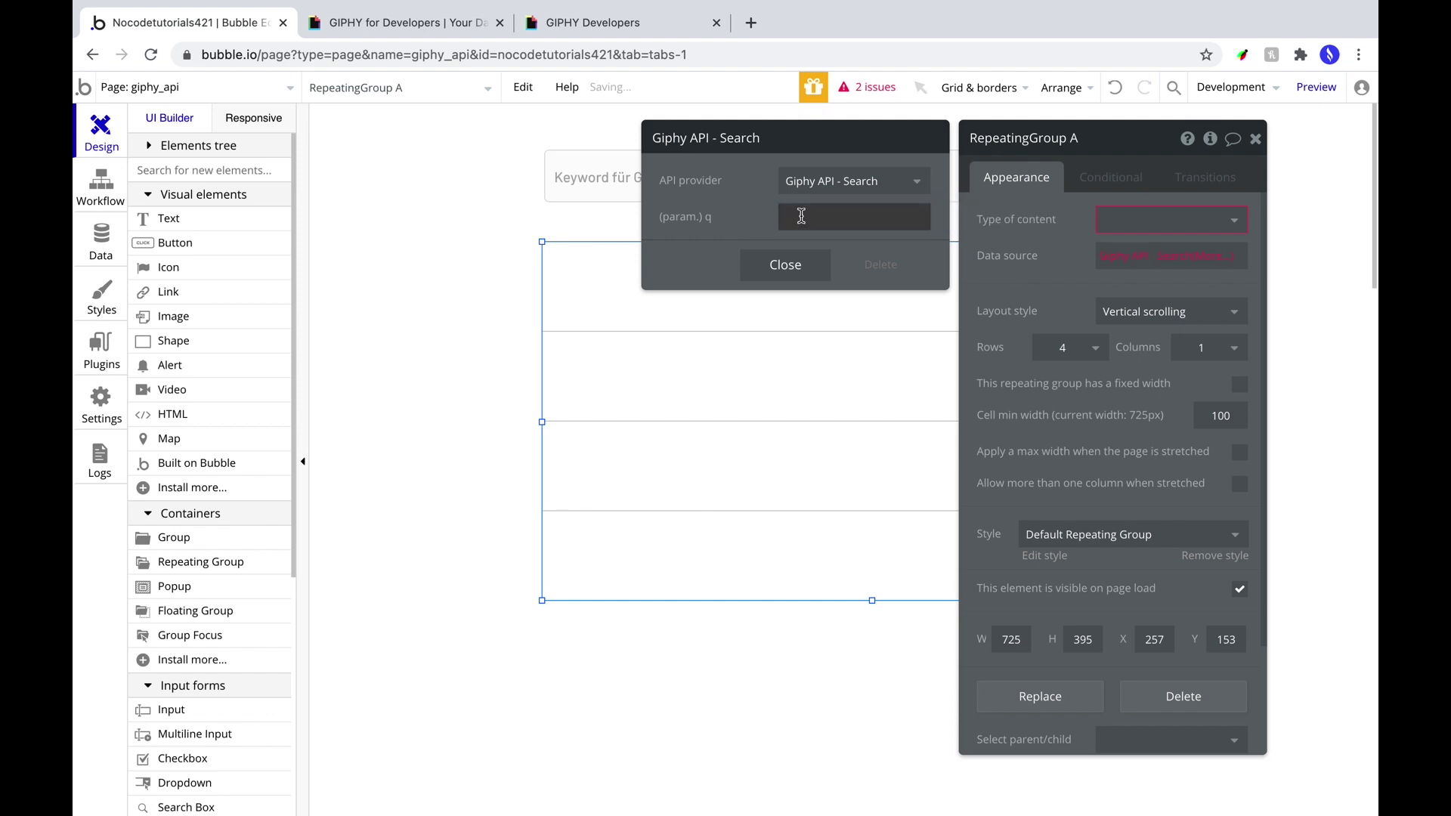
pyautogui.click(973, 214)
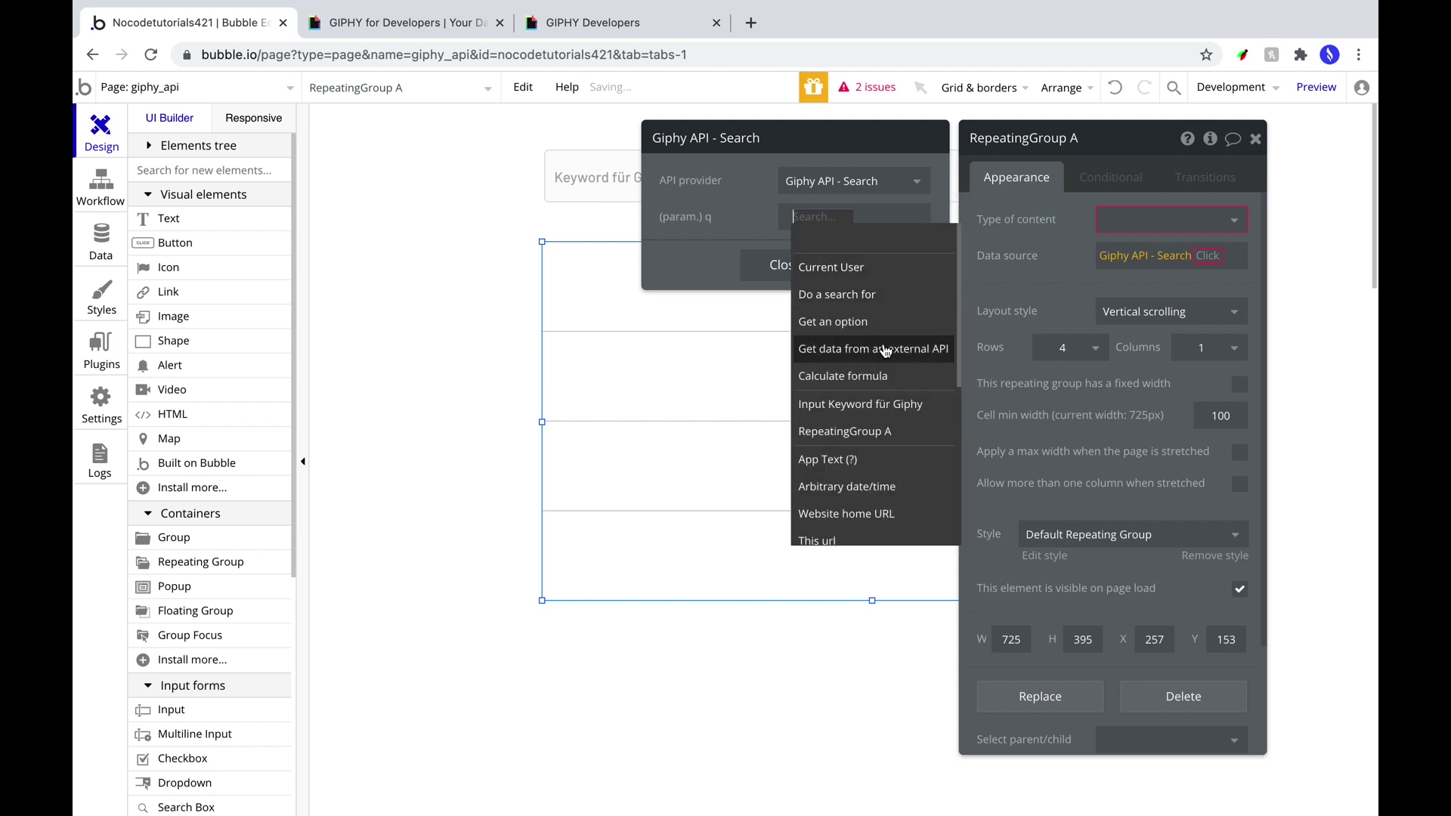
pyautogui.click(892, 405)
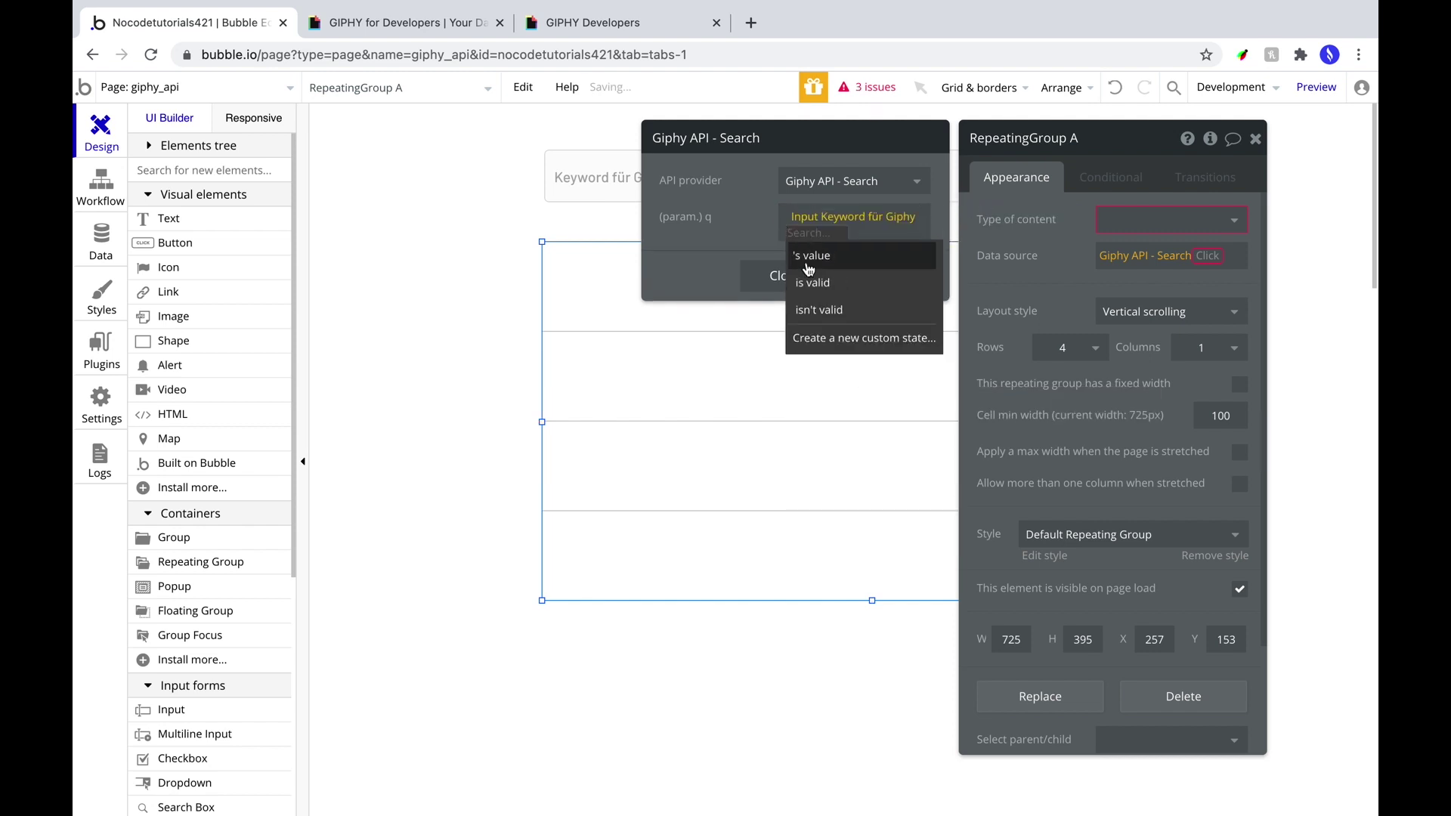
pyautogui.click(753, 251)
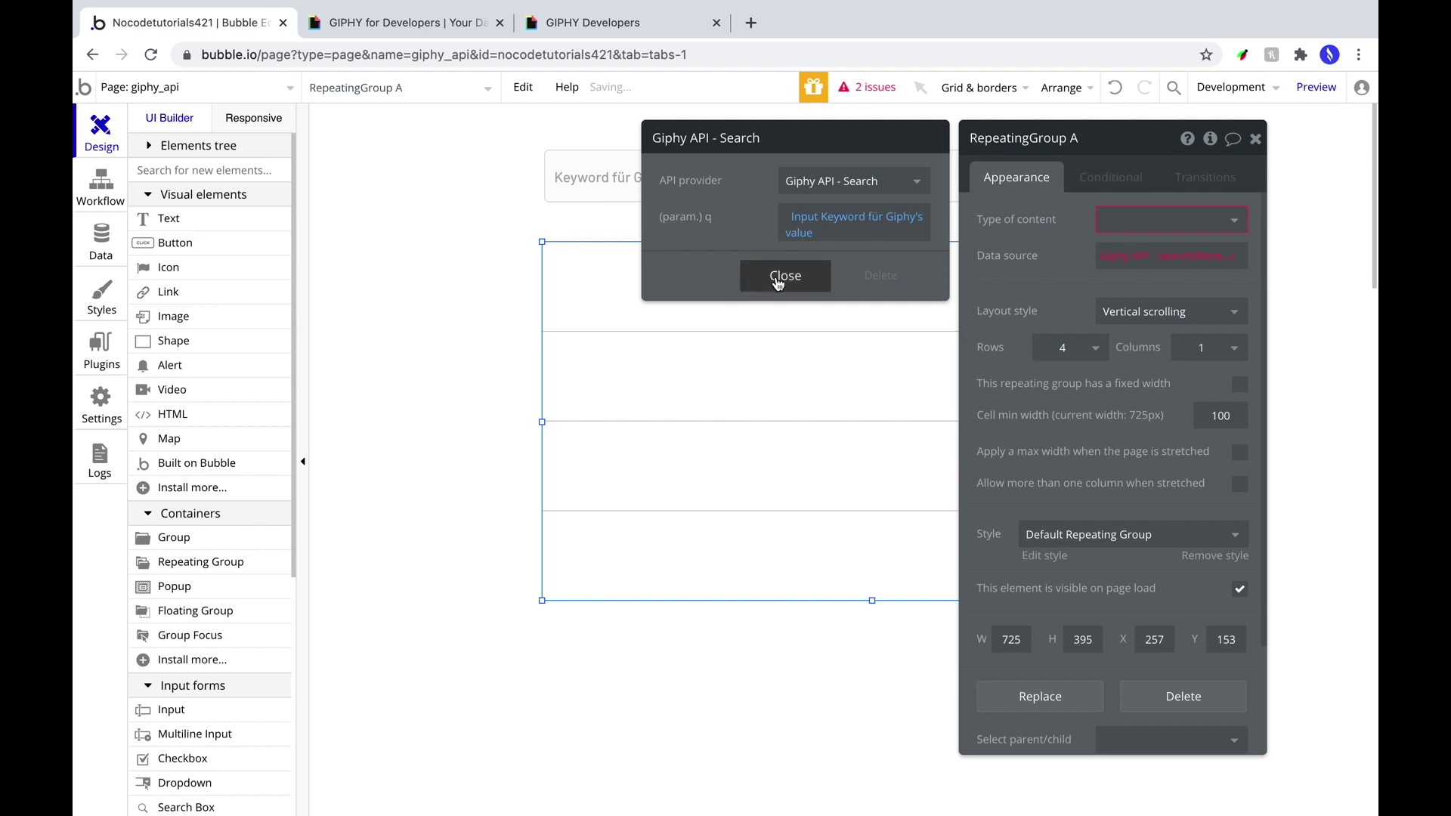
pyautogui.click(778, 276)
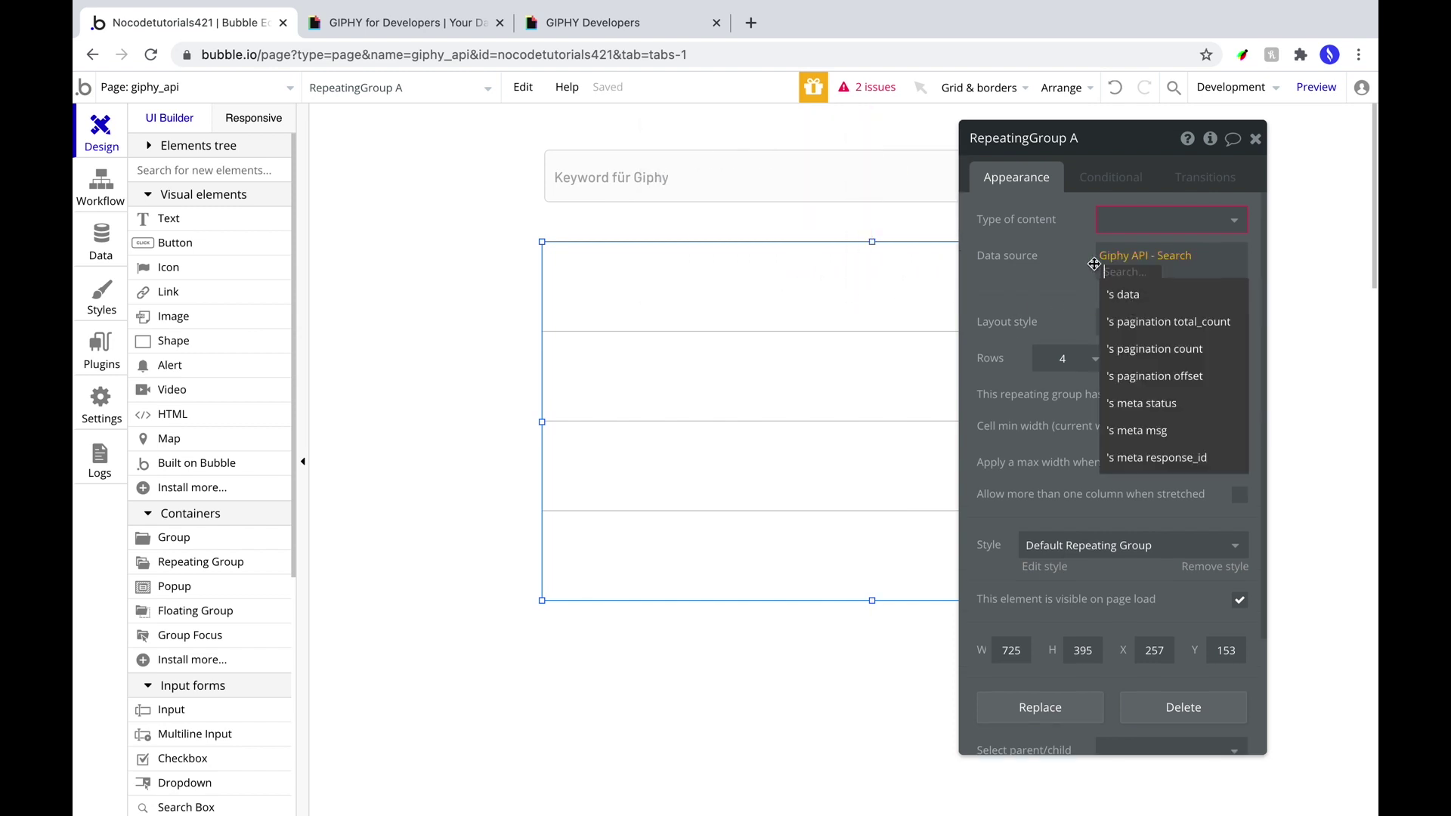
# - Source the repeating group from the search's data with content type Search data, and set 2 rows with the Full list layout
pyautogui.click(1122, 297)
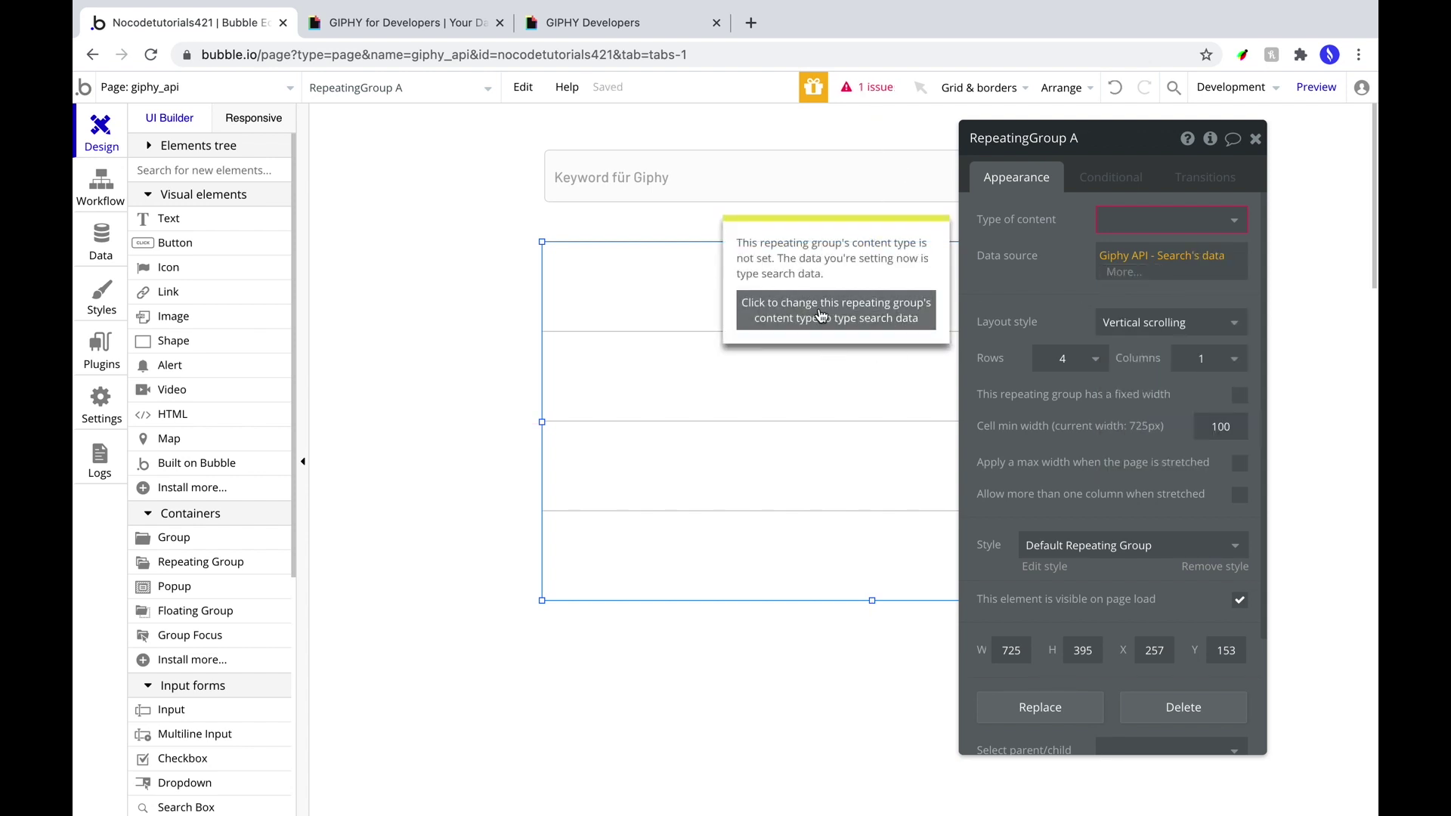
pyautogui.click(867, 313)
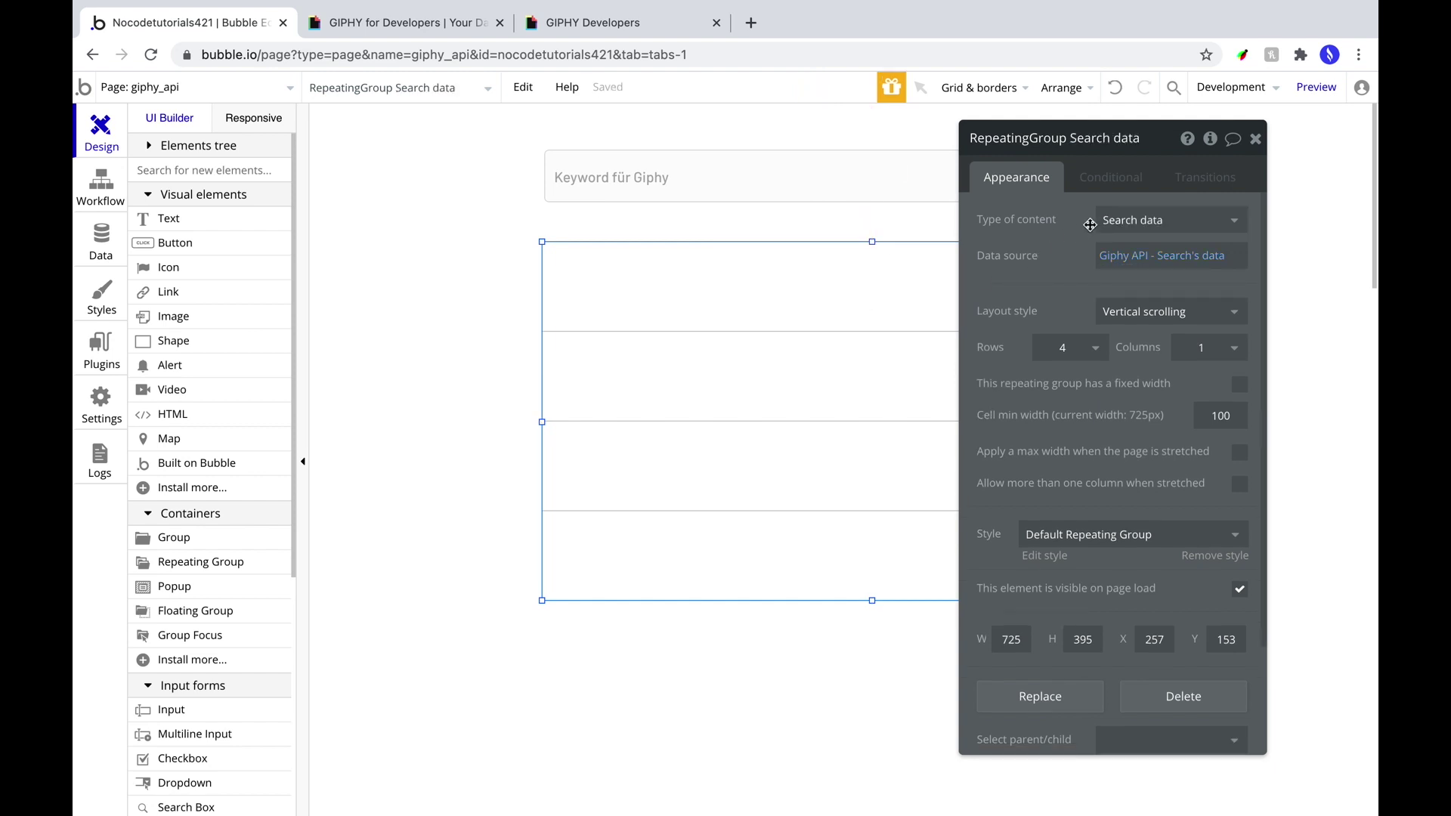
pyautogui.click(1060, 347)
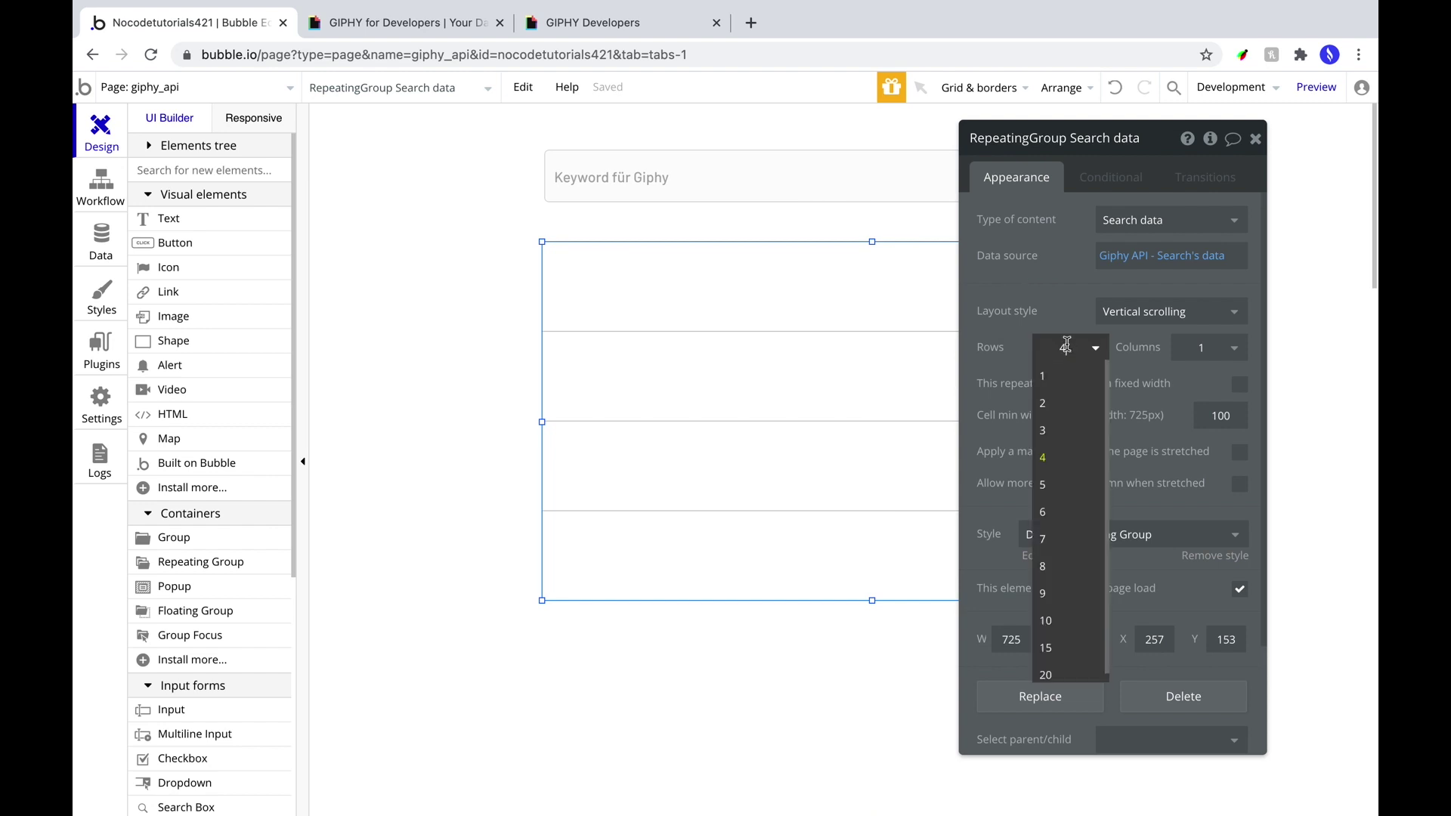
pyautogui.click(1077, 403)
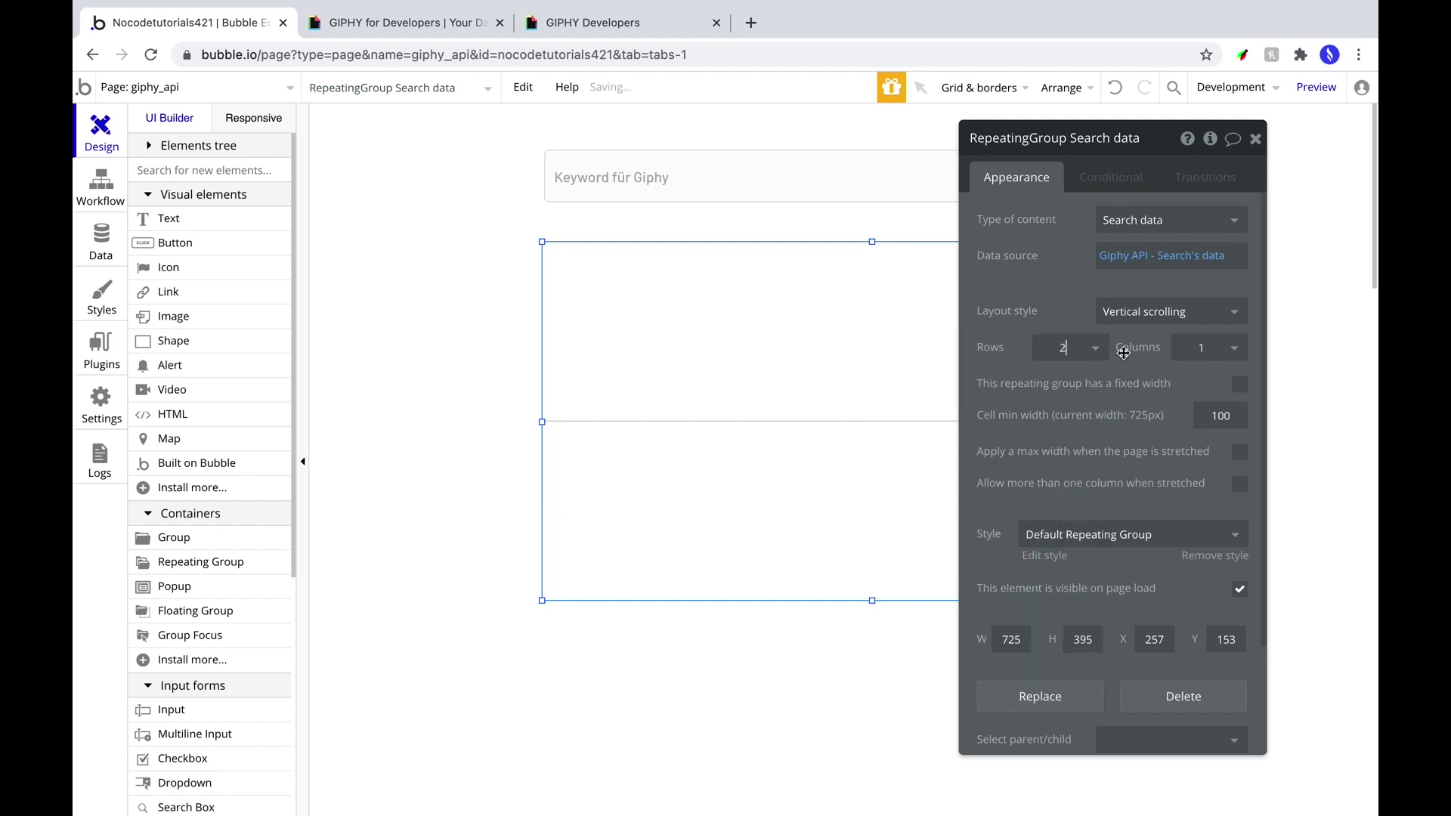
pyautogui.click(1183, 311)
pyautogui.click(1158, 394)
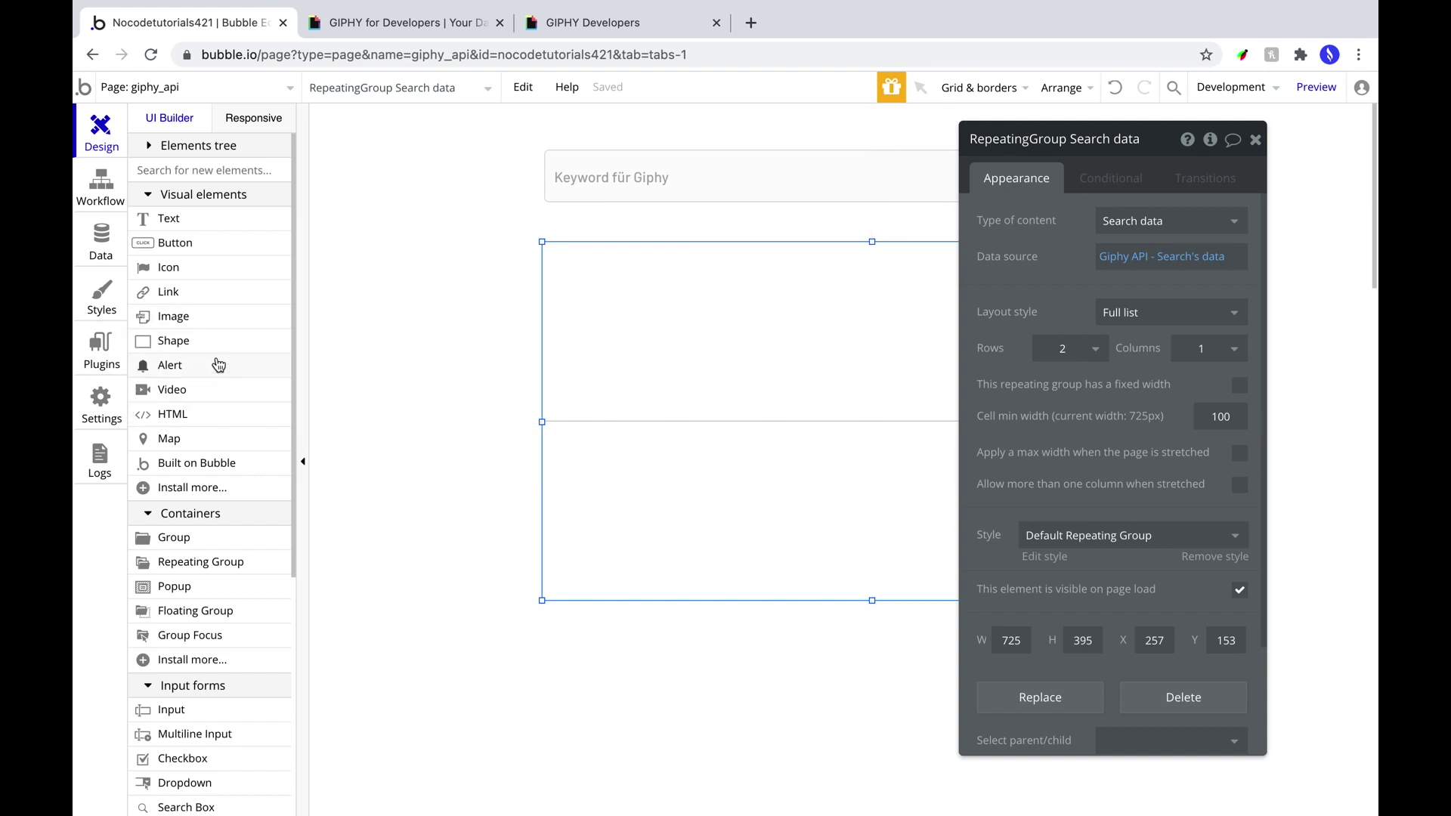
# - Draw an image in the repeating group's first cell and bind it to the current cell's Search data's images original url
pyautogui.click(171, 317)
pyautogui.moveTo(560, 254)
pyautogui.mouseDown()
pyautogui.moveTo(729, 370)
pyautogui.moveTo(732, 402)
pyautogui.mouseUp()
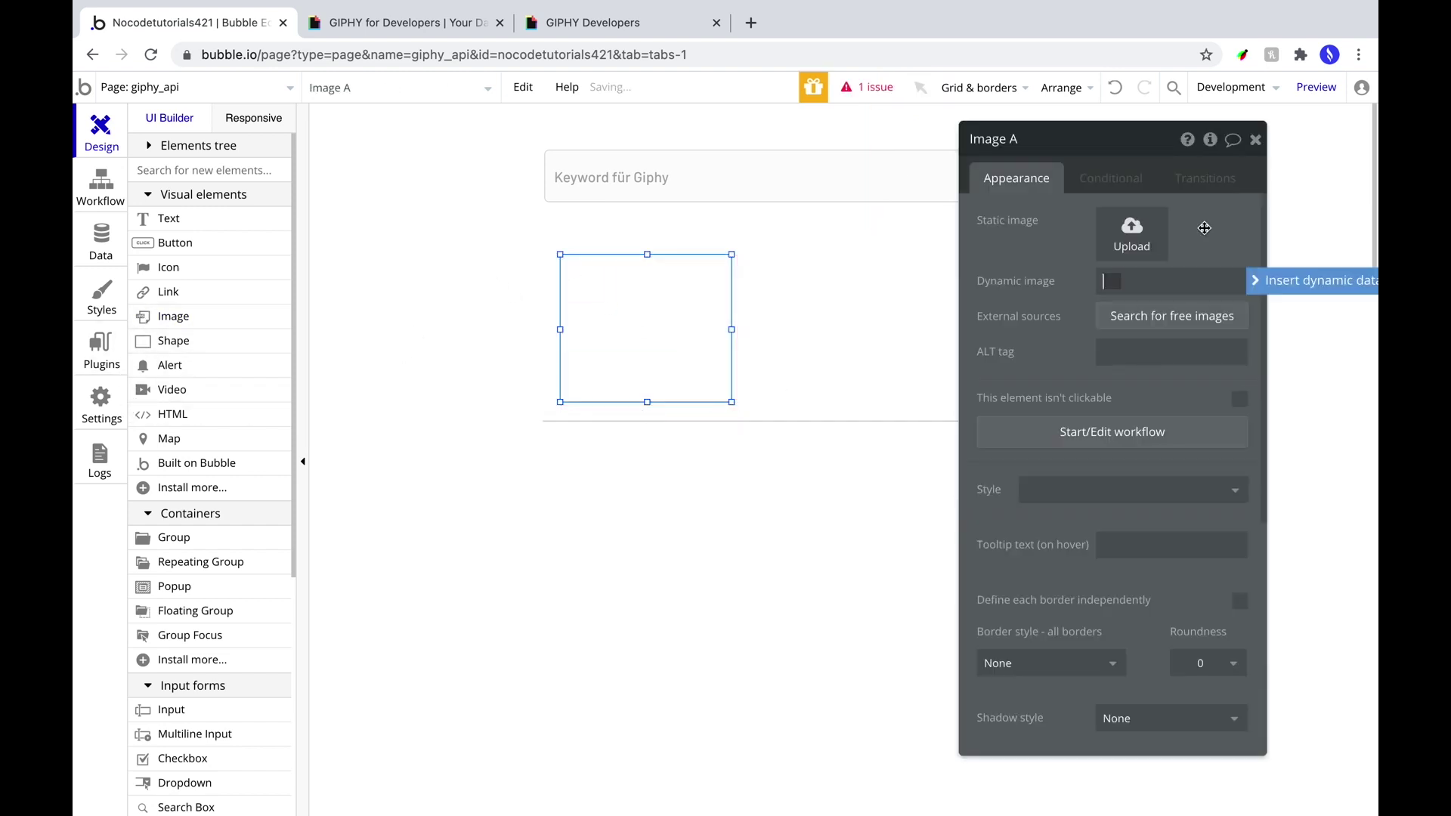
pyautogui.click(1287, 281)
pyautogui.click(1217, 331)
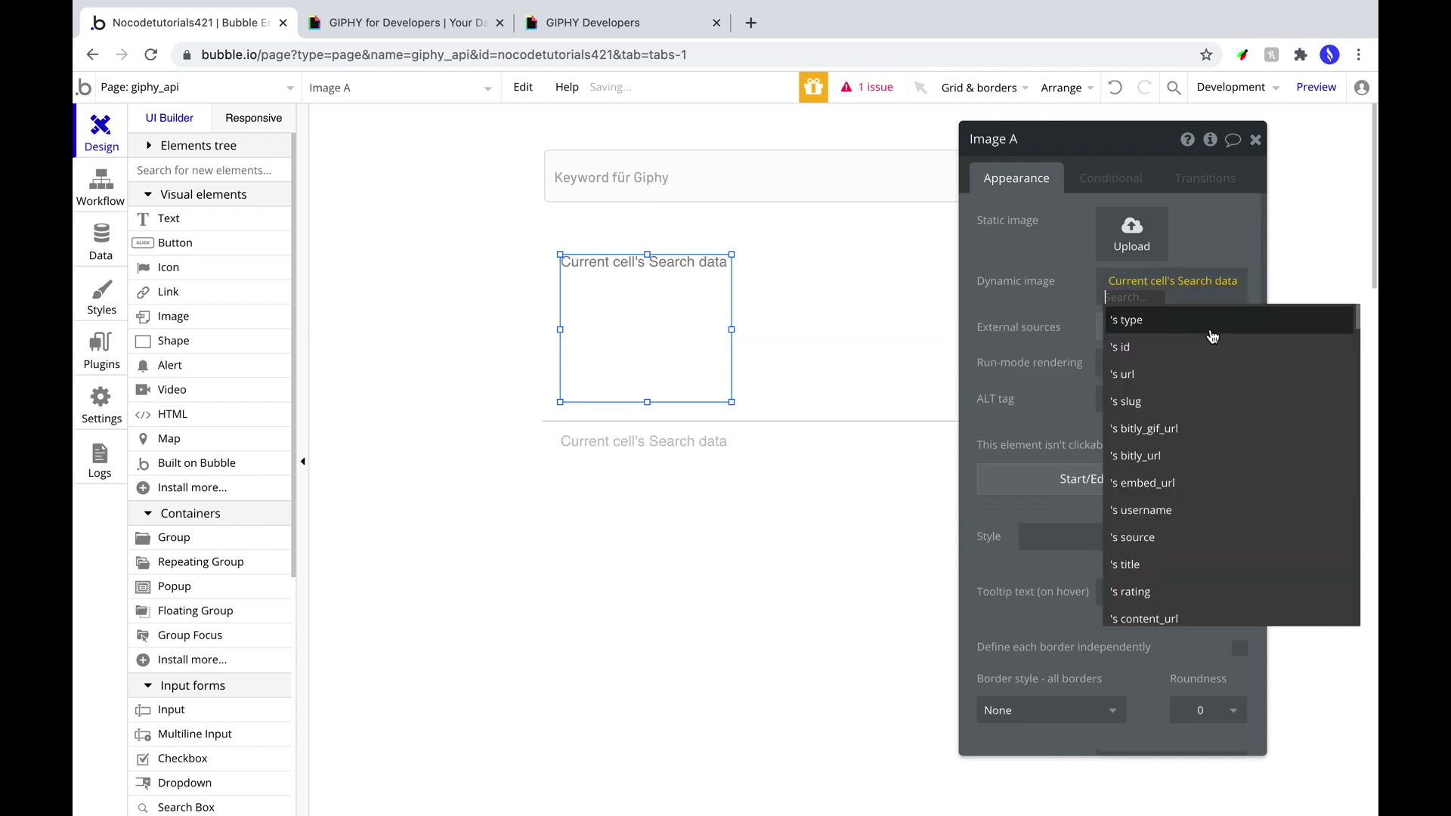
pyautogui.scroll(-5, 1156, 486)
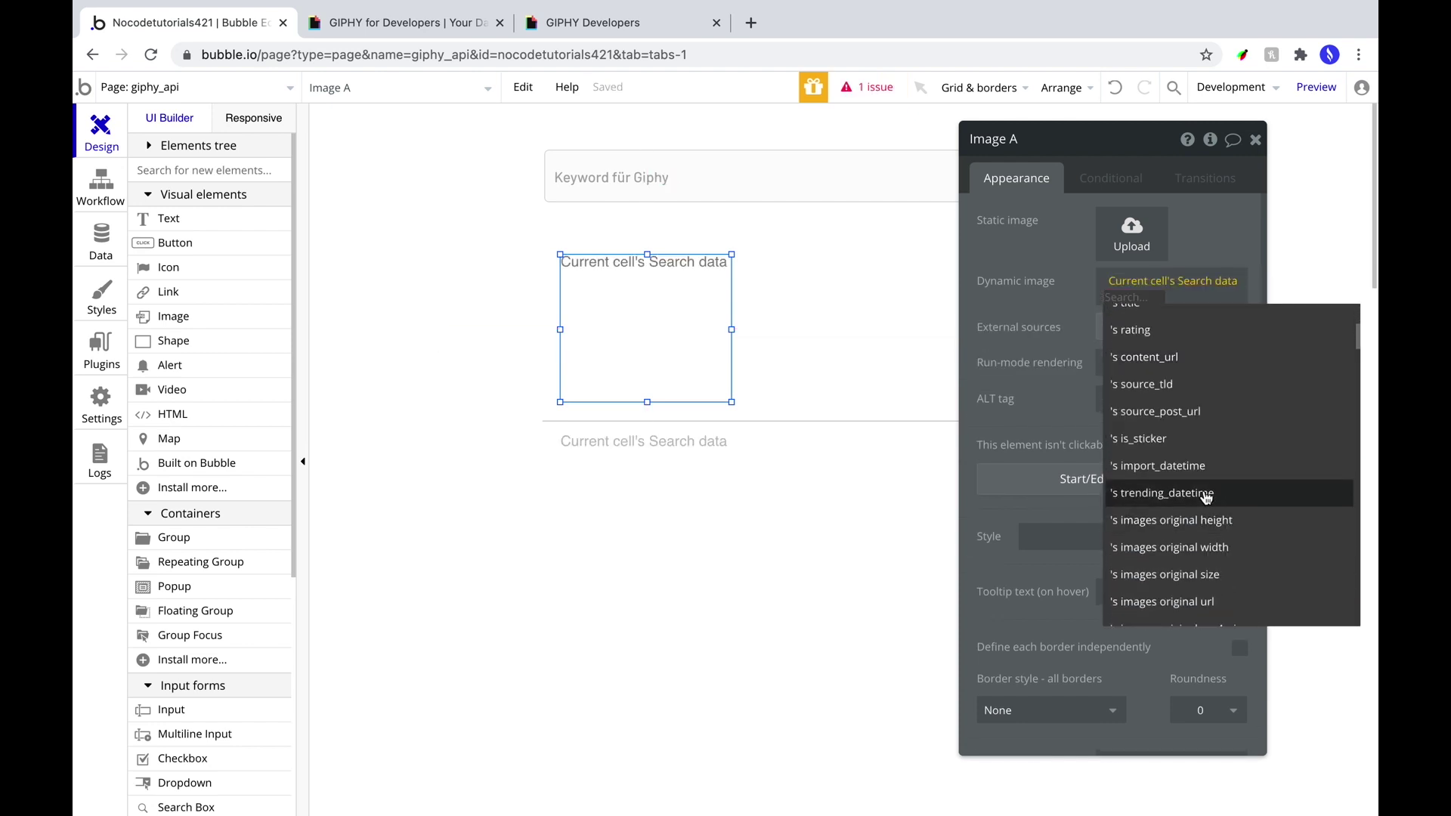
pyautogui.scroll(-3, 1208, 459)
pyautogui.write('image')
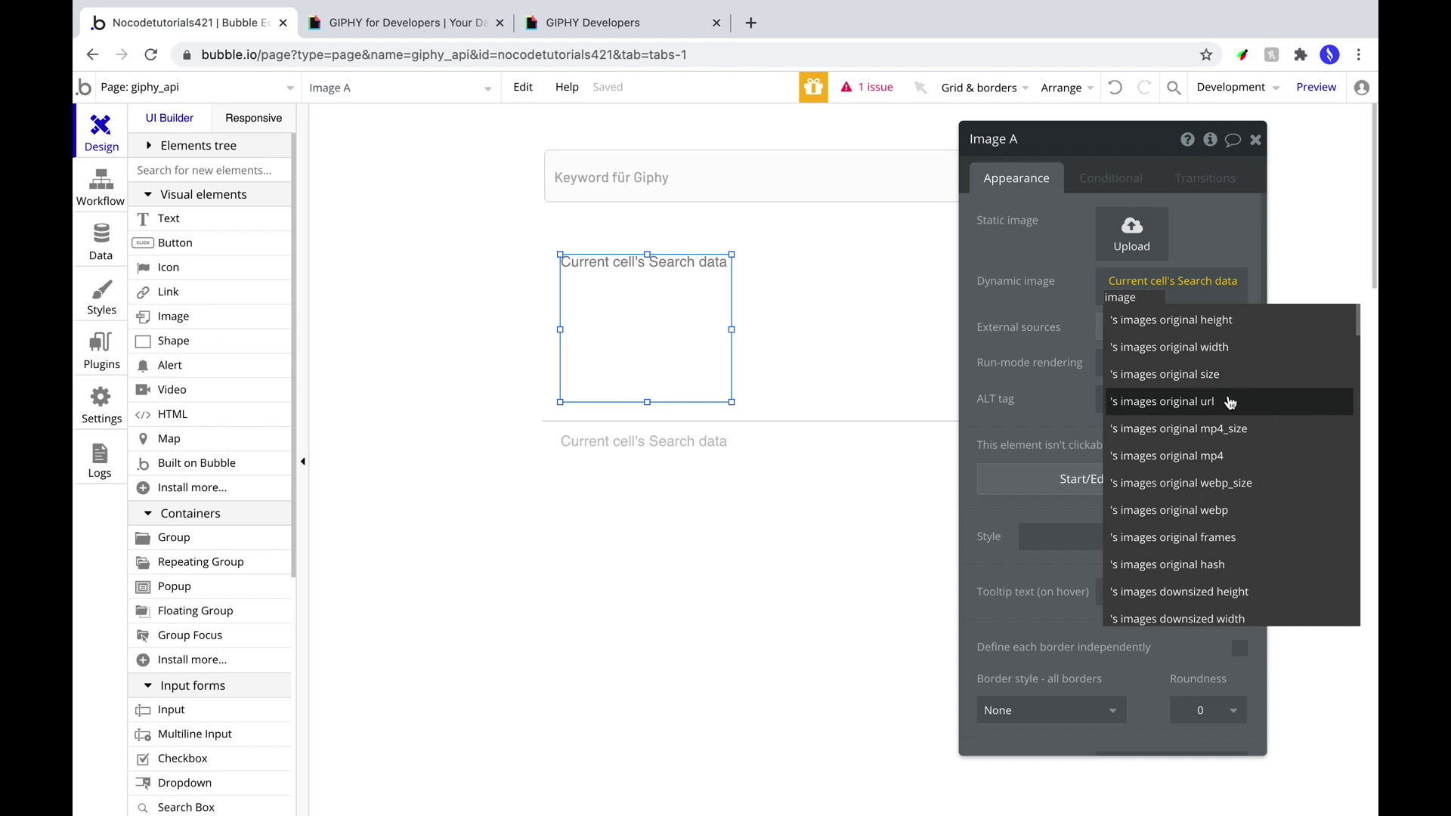
pyautogui.click(1181, 403)
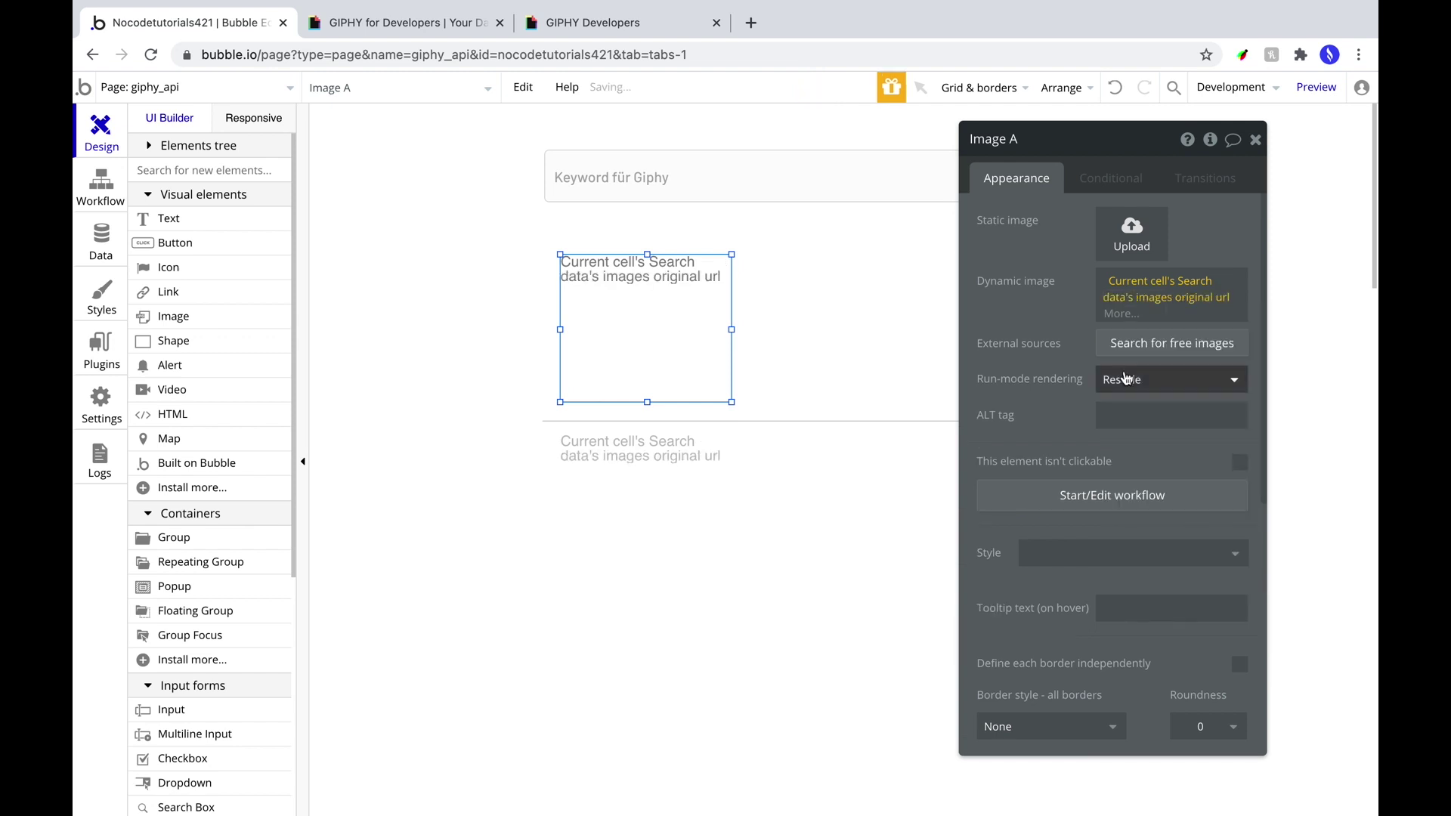
# - Draw a text element beside the image in the first cell and show the current cell's Search data's title in it
pyautogui.click(164, 220)
pyautogui.moveTo(788, 250); pyautogui.dragTo(1099, 297)
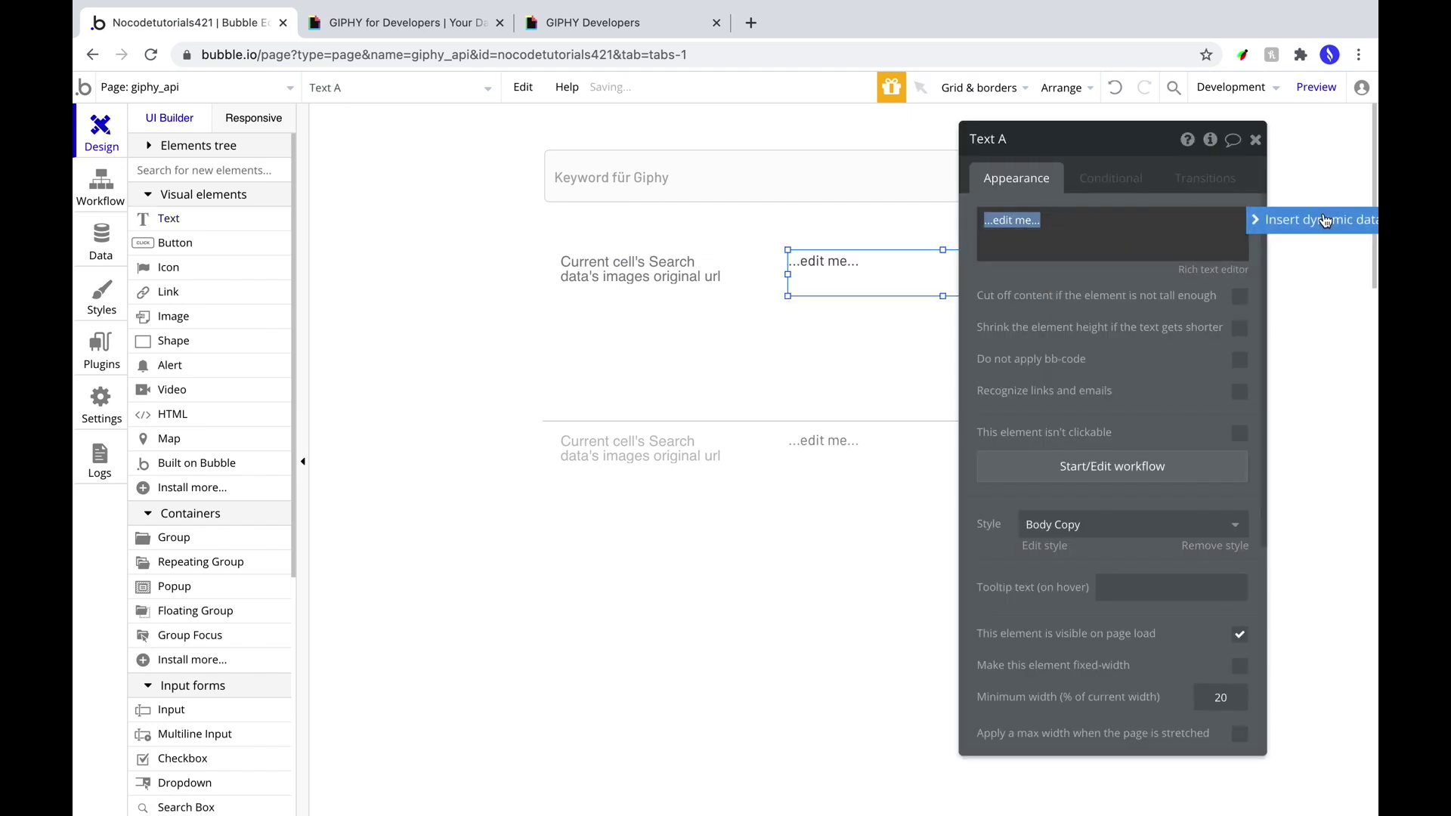
pyautogui.click(1286, 218)
pyautogui.click(1082, 270)
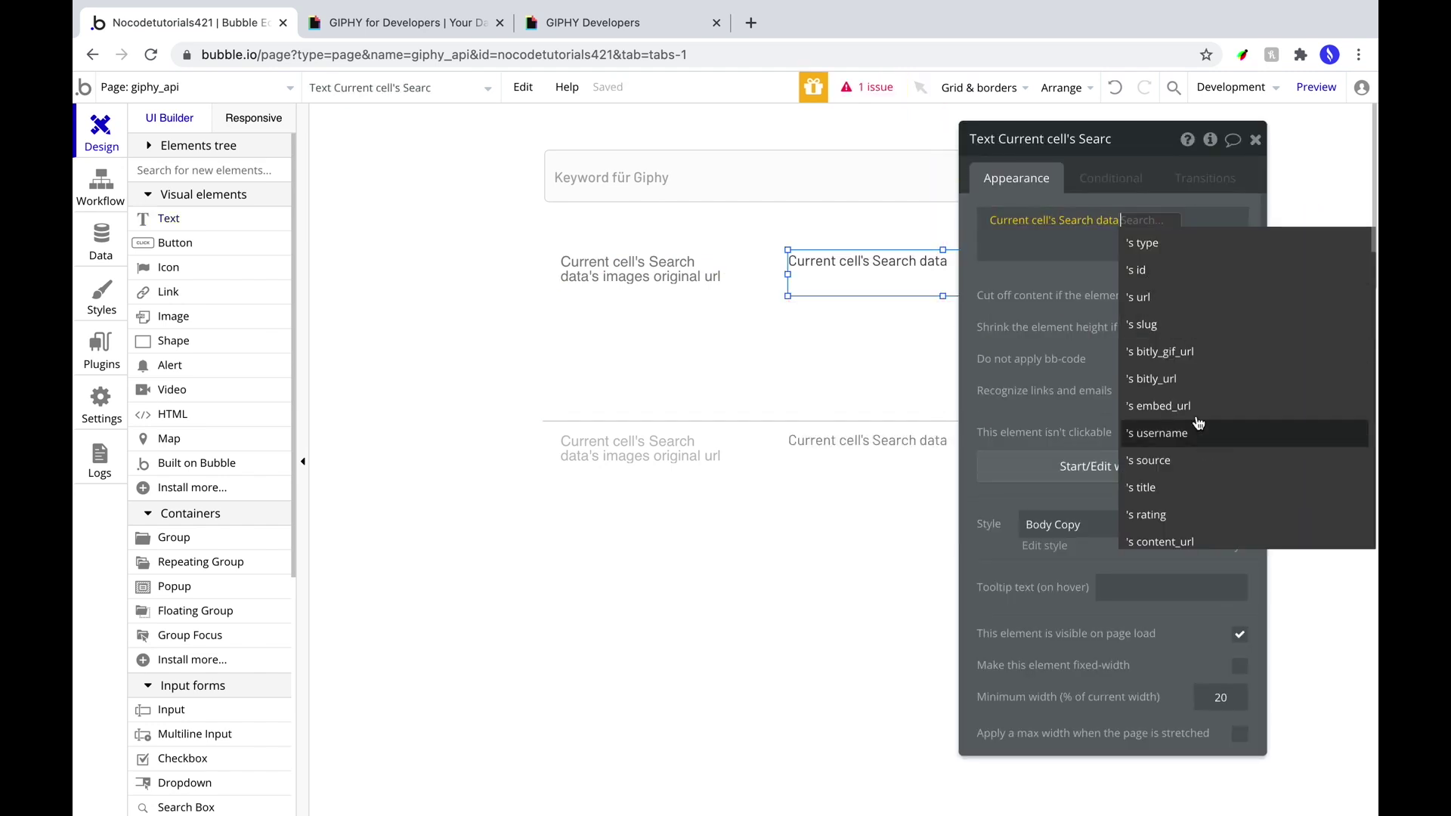
pyautogui.click(1199, 488)
# - Duplicate the title text directly below itself and make the copy show the current cell's Search data's username
pyautogui.hotkey('ctrl', 'c')
pyautogui.hotkey('ctrl', 'v')
pyautogui.click(1134, 220)
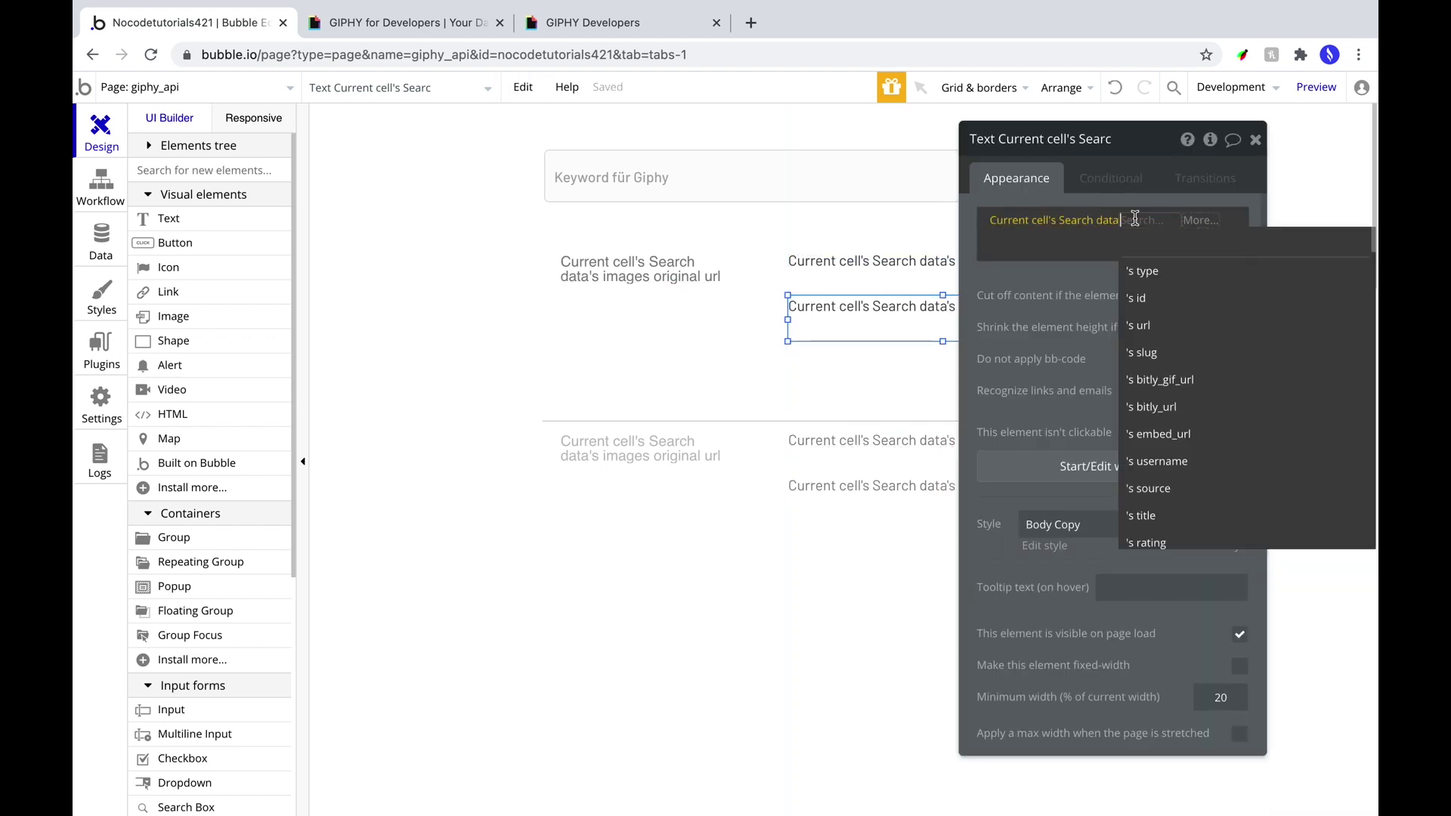
pyautogui.scroll(-2, 1224, 453)
pyautogui.click(1183, 349)
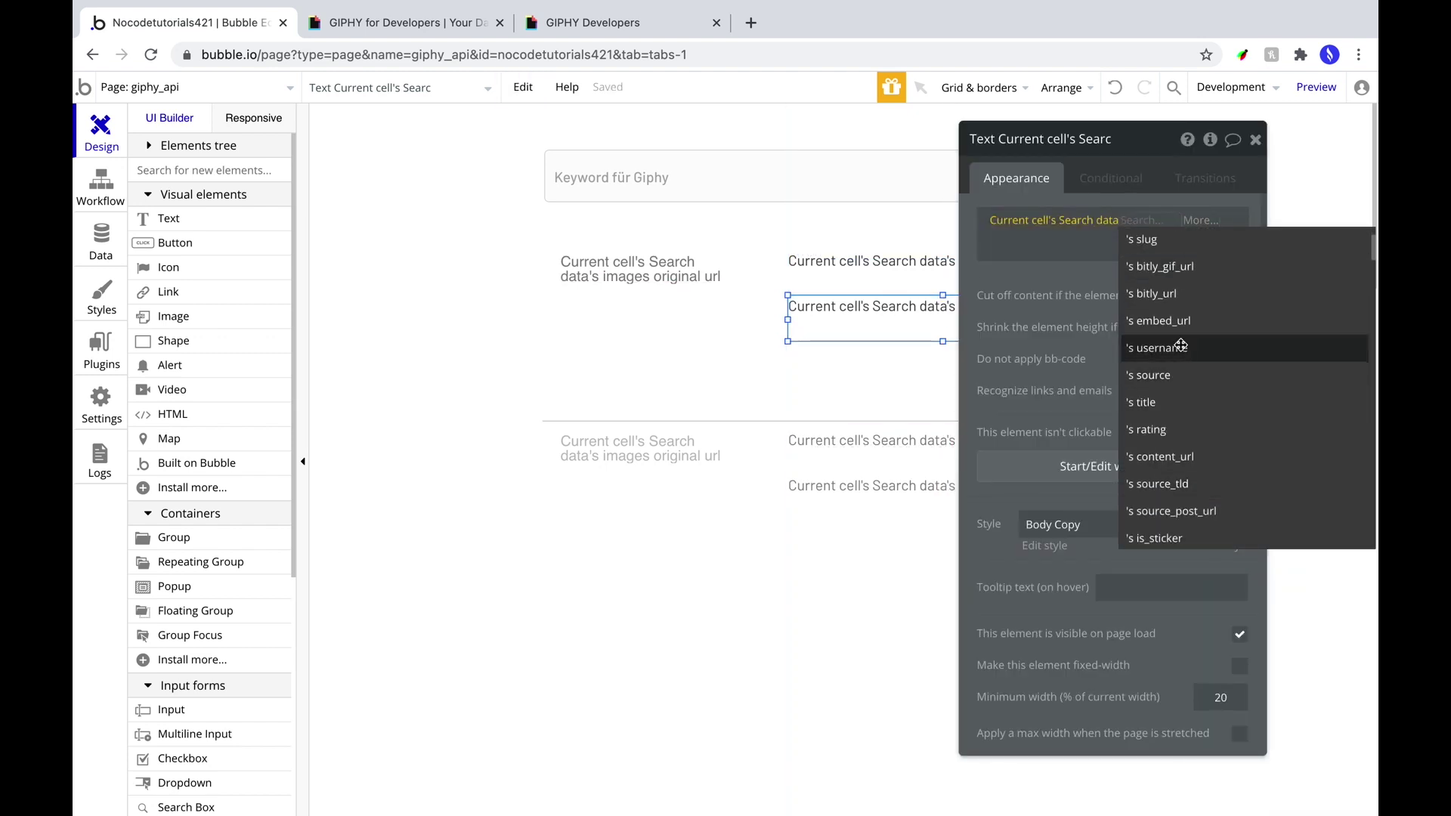
pyautogui.click(901, 381)
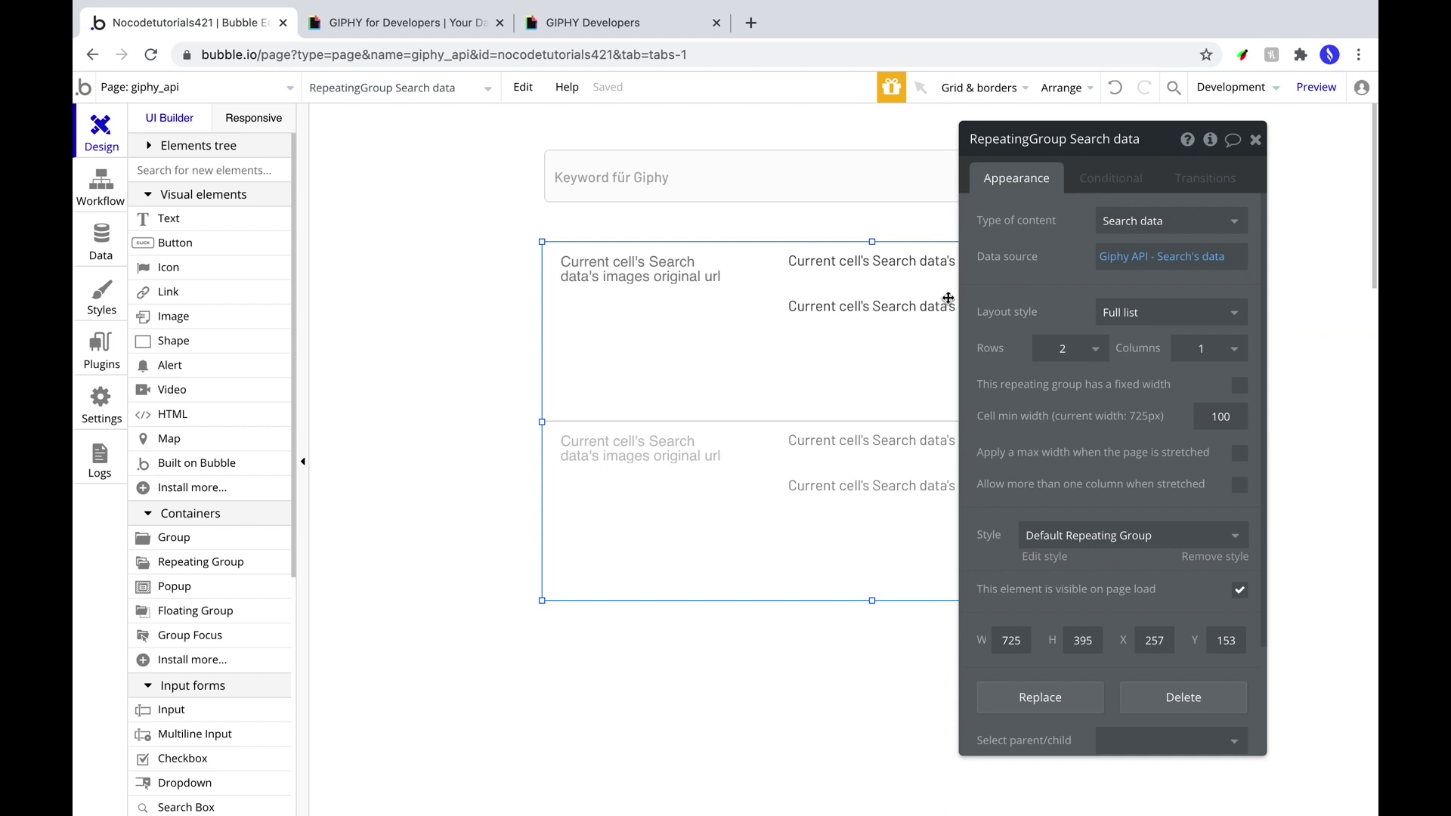
# - Preview the giphy_api page and search for GIFs with the keyword "Ferrari"
pyautogui.click(1317, 87)
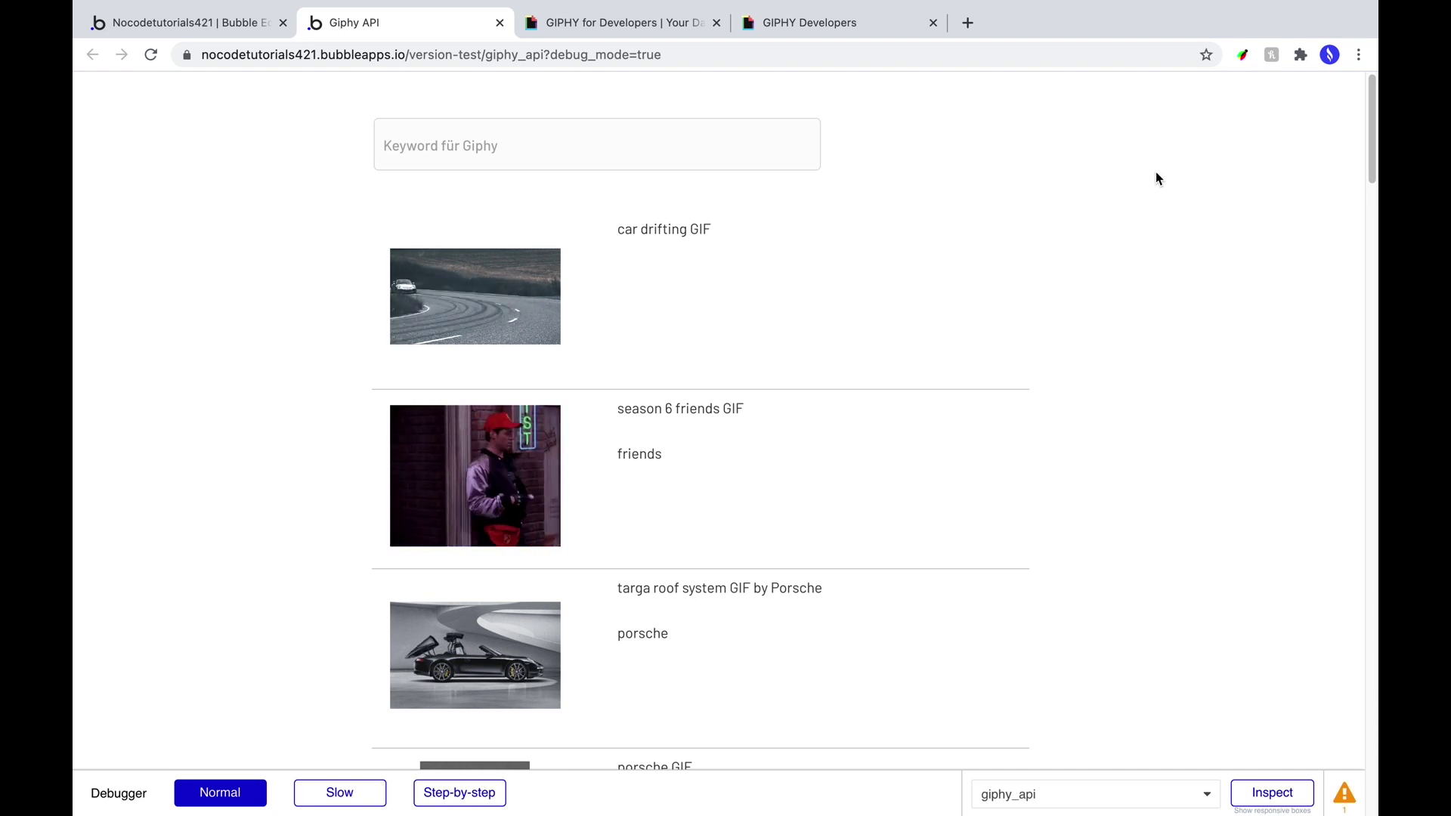
pyautogui.click(624, 143)
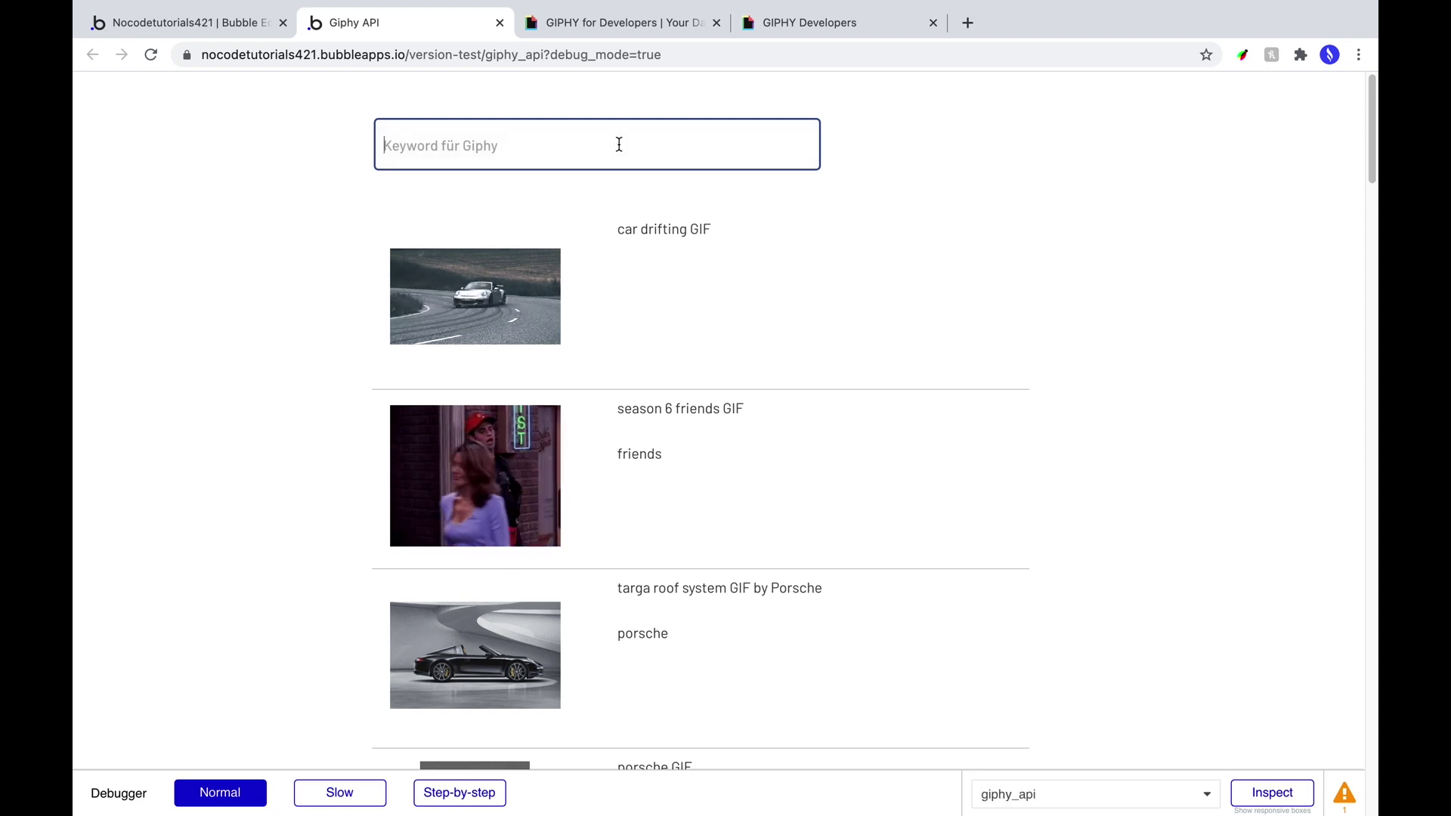
pyautogui.write('Ferrari')
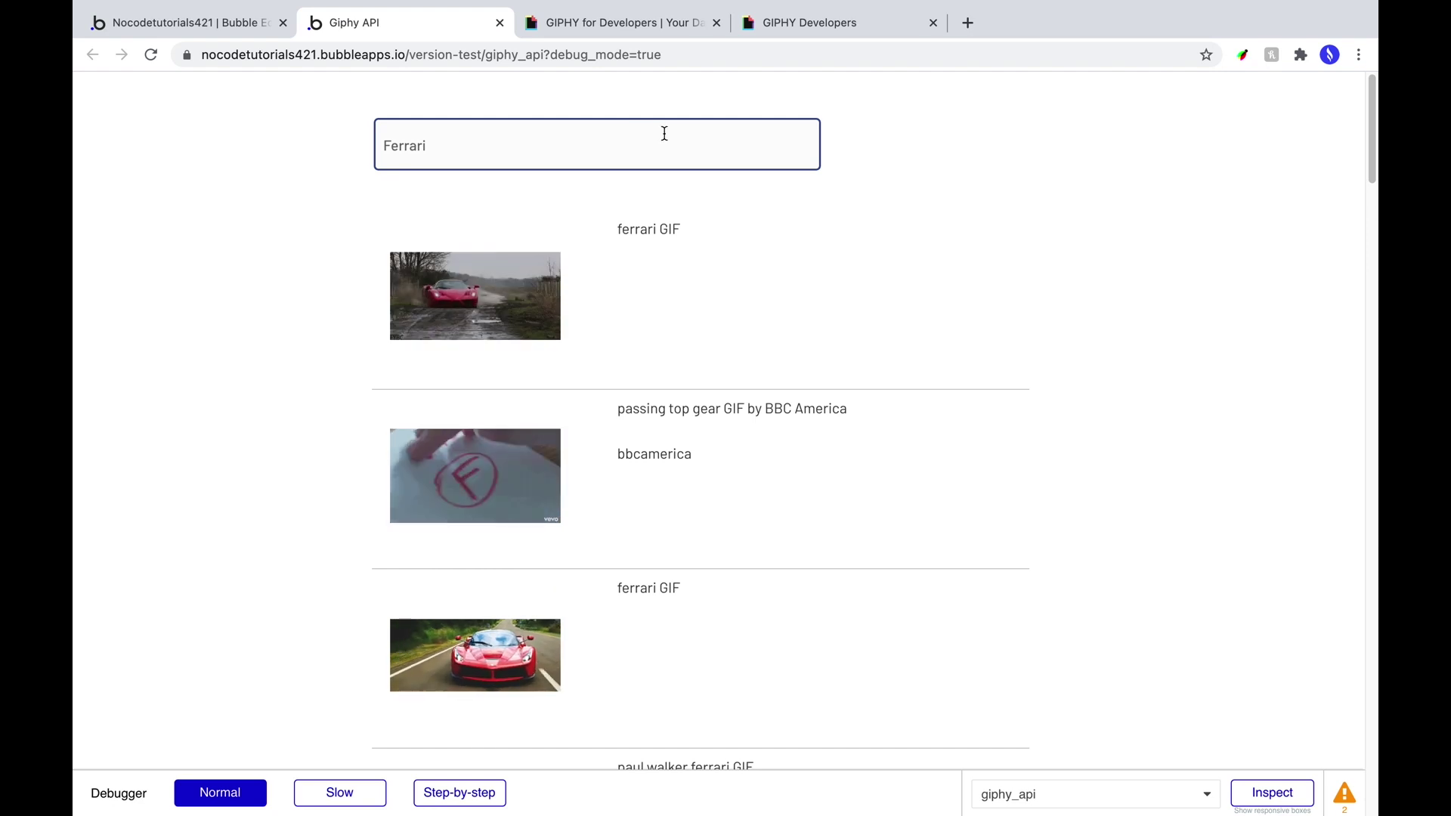
pyautogui.click(470, 424)
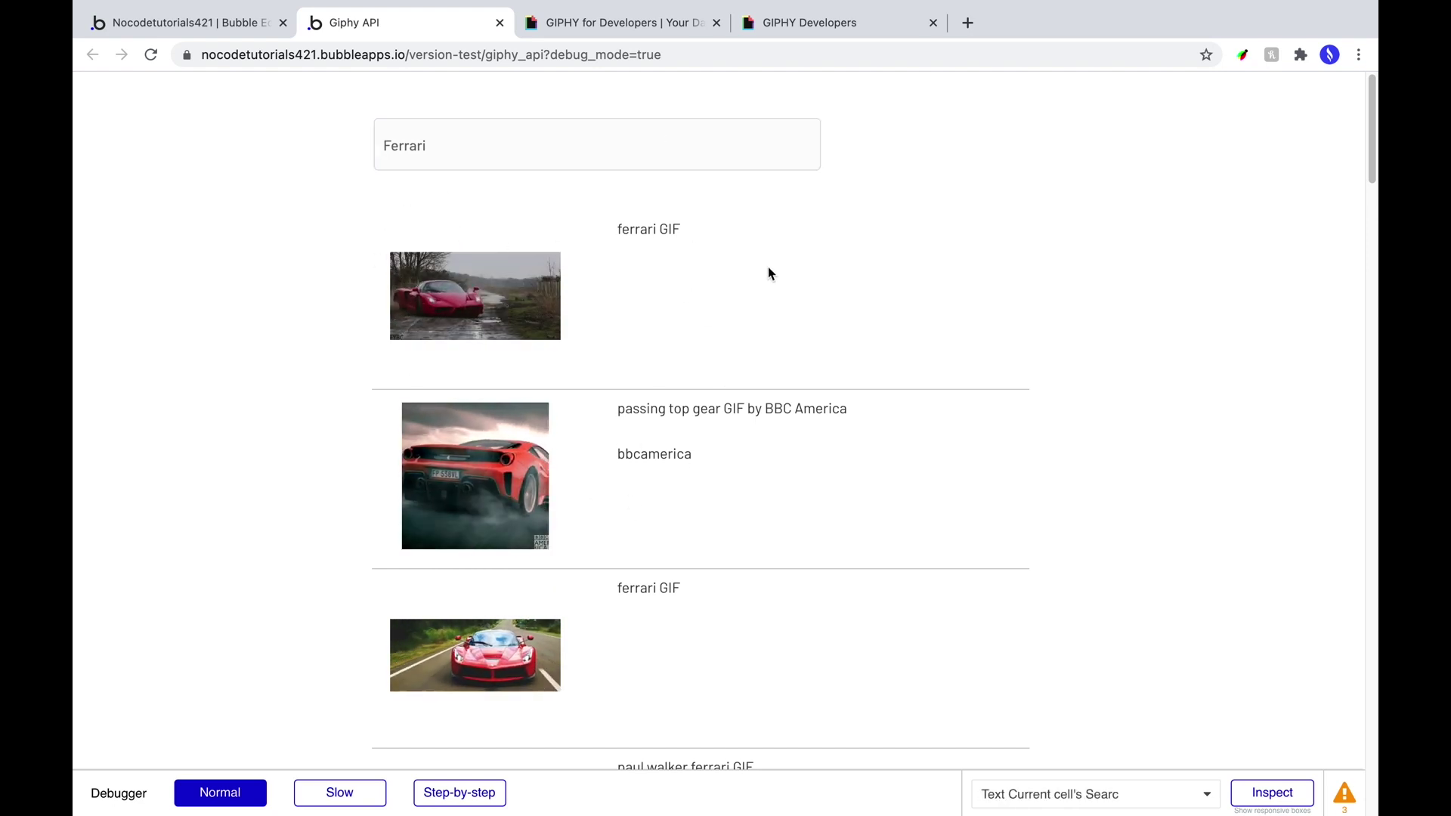
# - Search for GIFs with the keyword "Volkswagen" on the previewed page and look through the results list
pyautogui.click(449, 150)
pyautogui.doubleClick(450, 148)
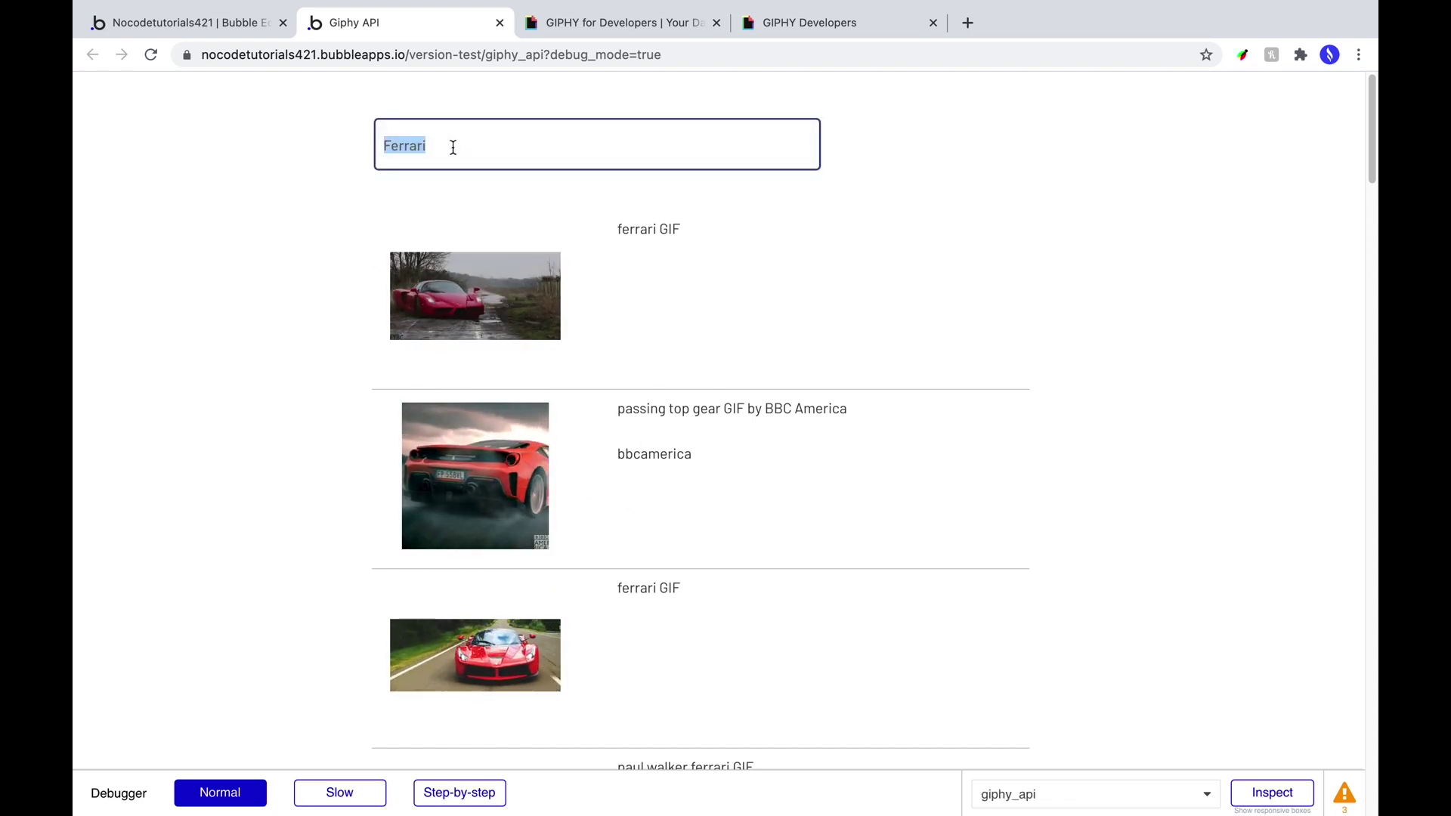
pyautogui.write('Volkswagen')
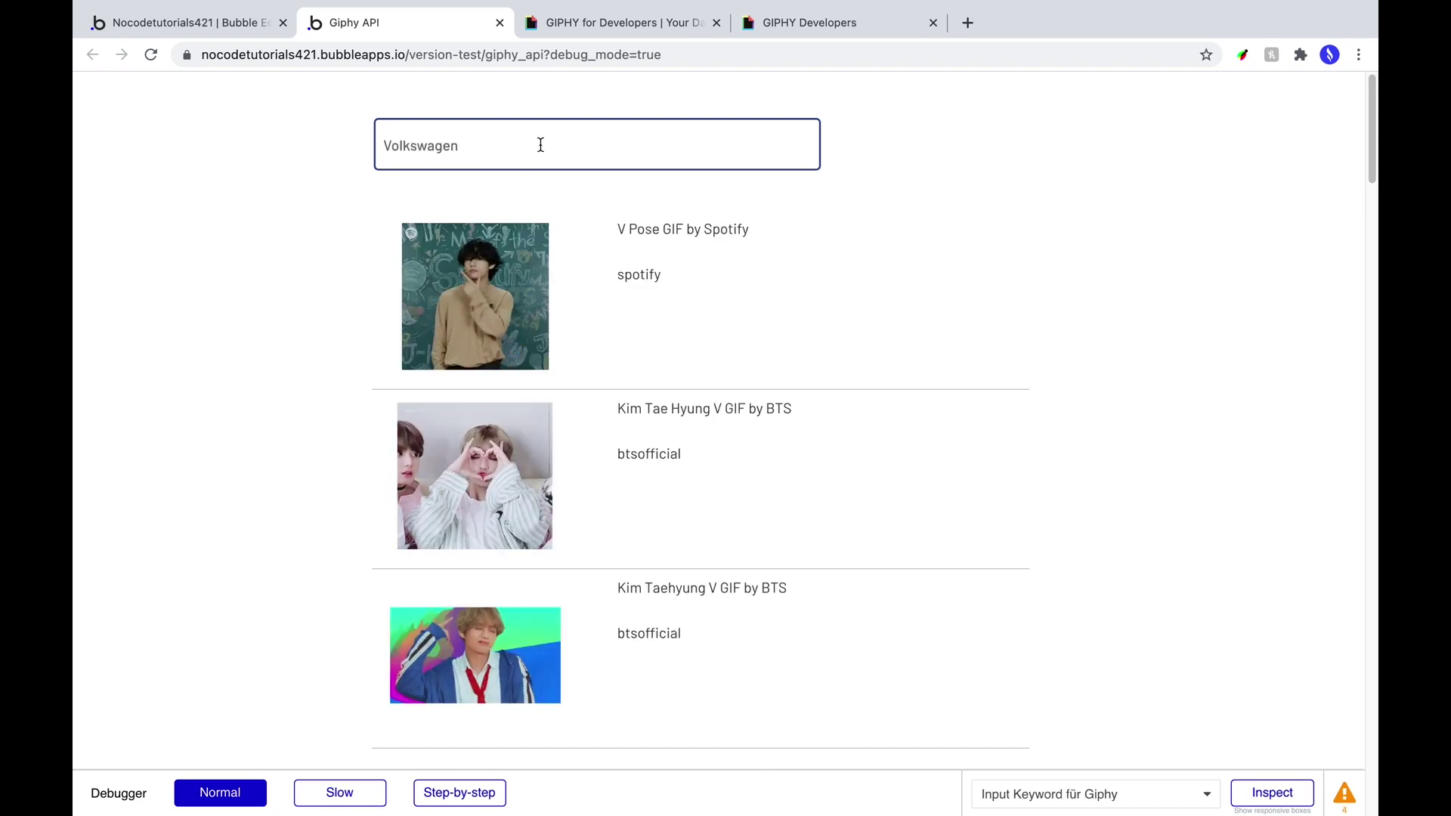
pyautogui.scroll(-20, 684, 450)
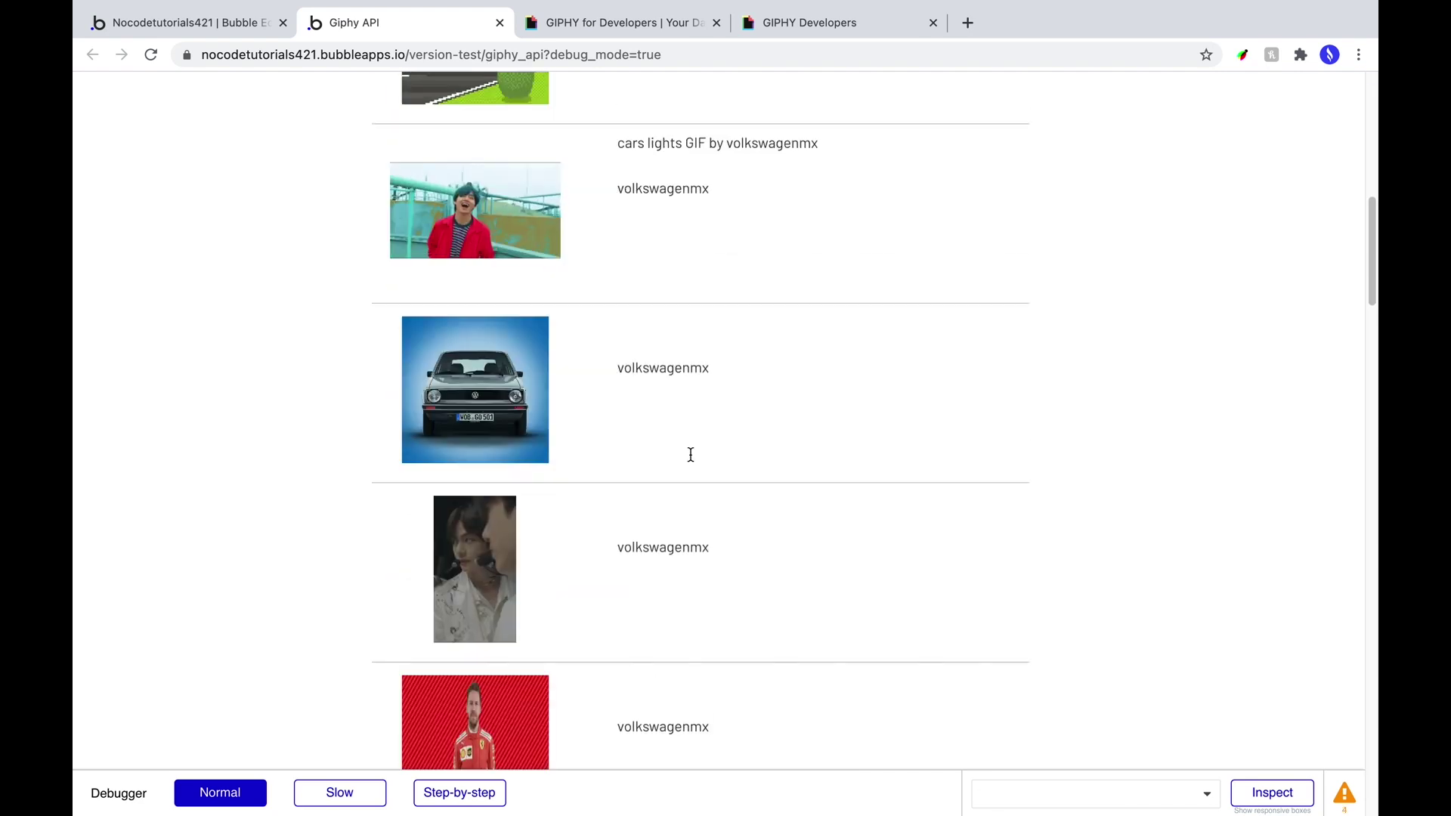
pyautogui.scroll(20, 684, 453)
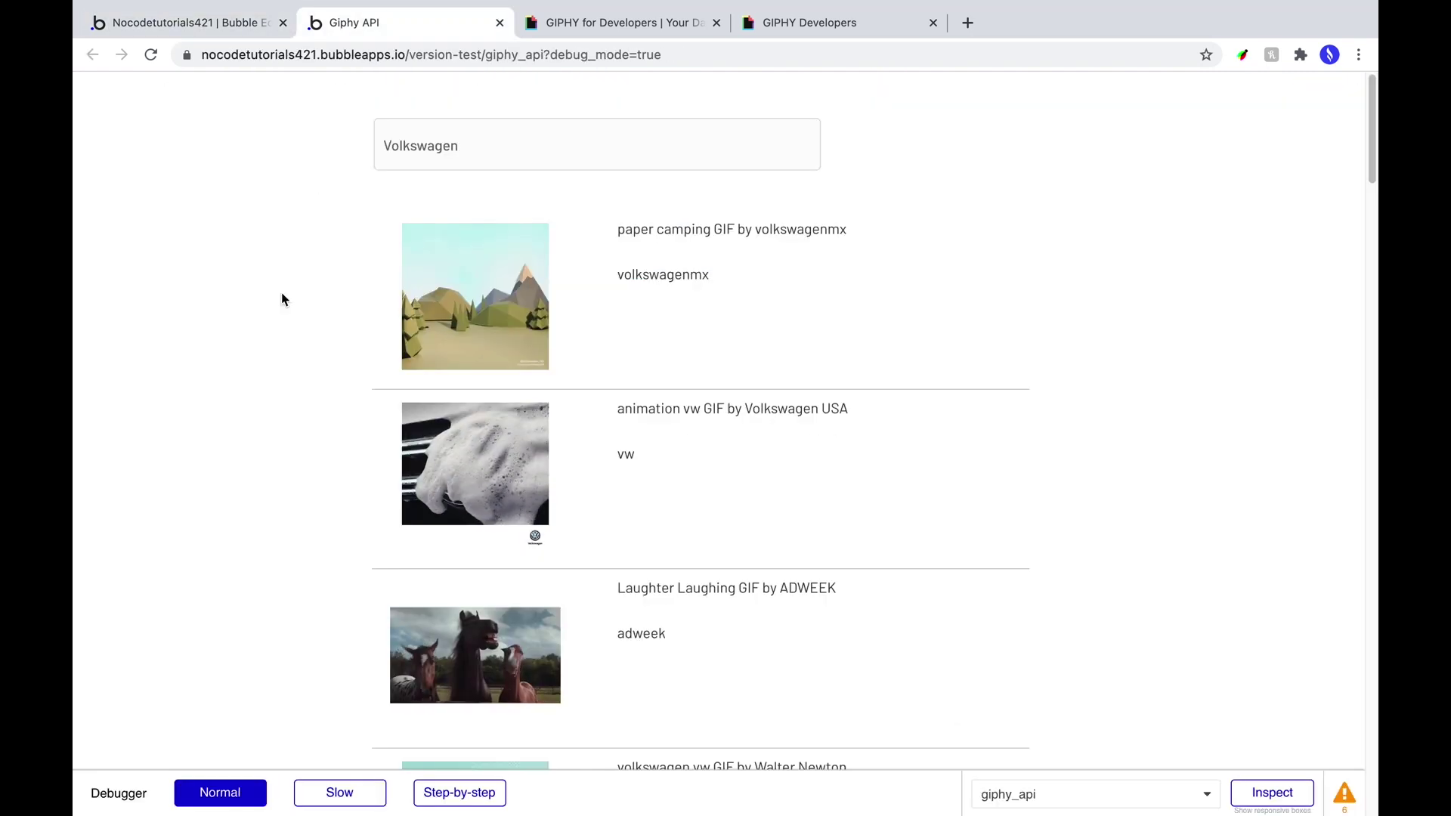
# - Return to the Bubble editor and review the API Connector's Giphy API authentication and Search call settings
pyautogui.hotkey('ctrl', 'shift', 'Tab')
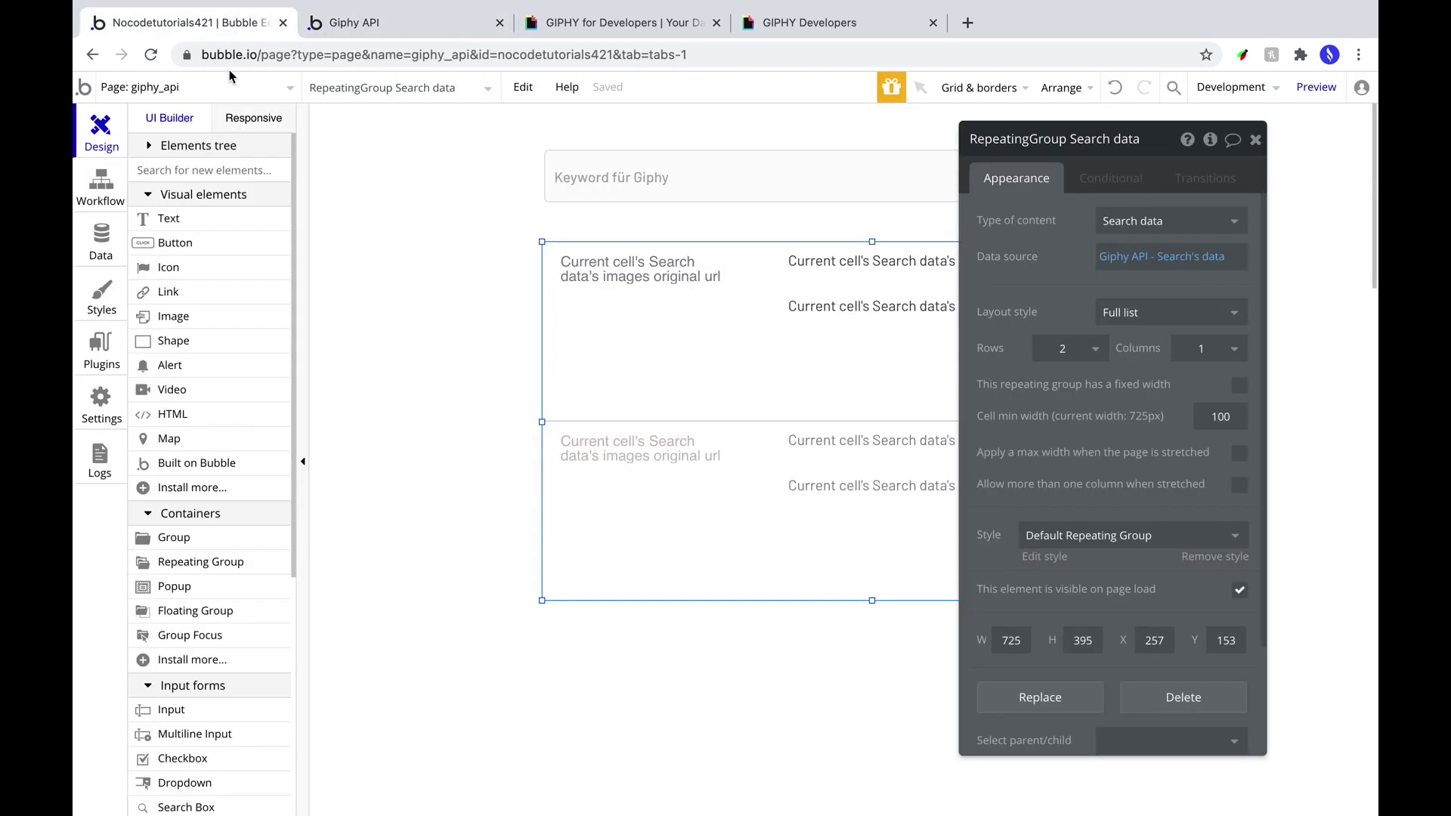
pyautogui.click(115, 372)
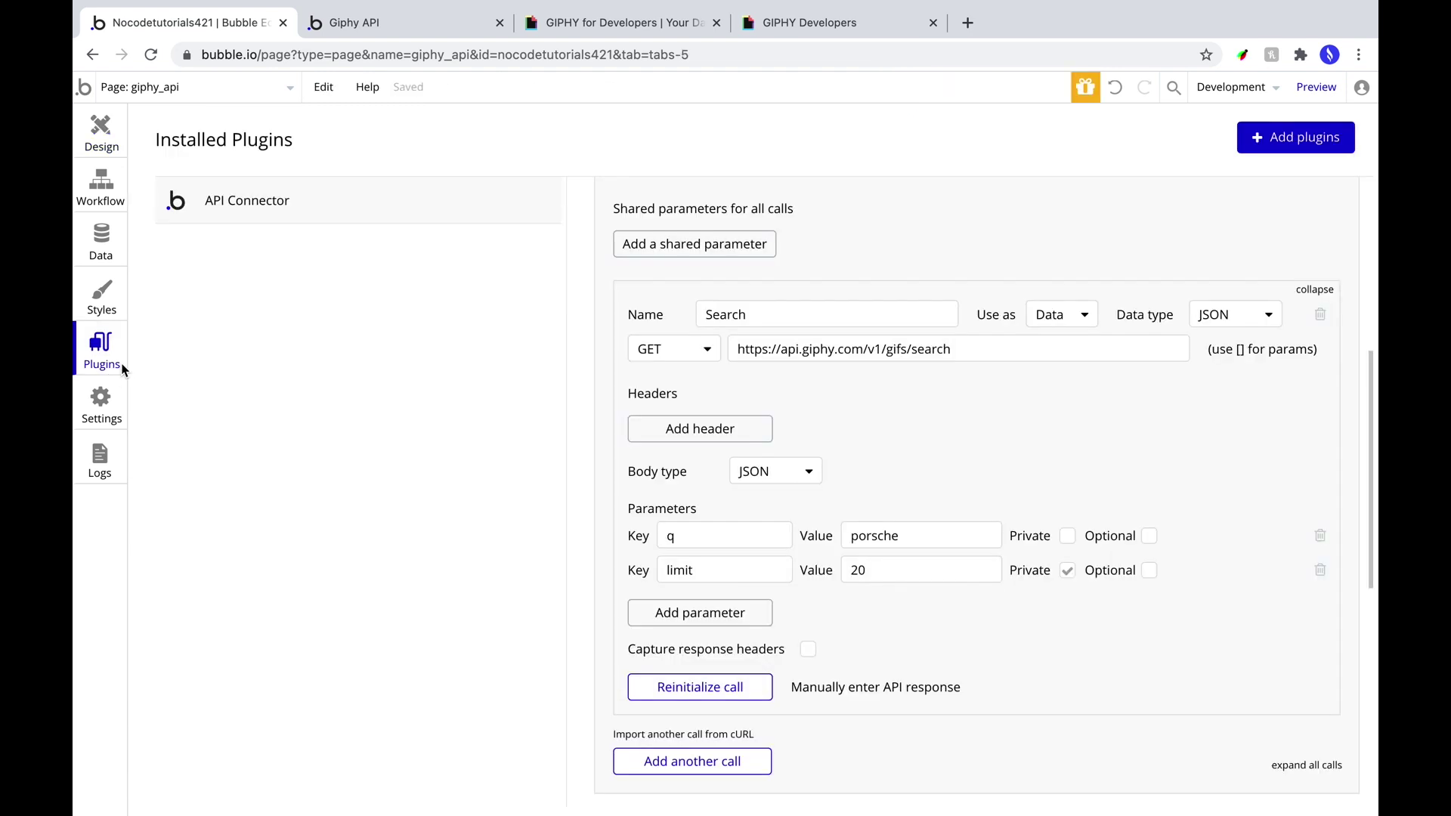
pyautogui.scroll(6, 675, 327)
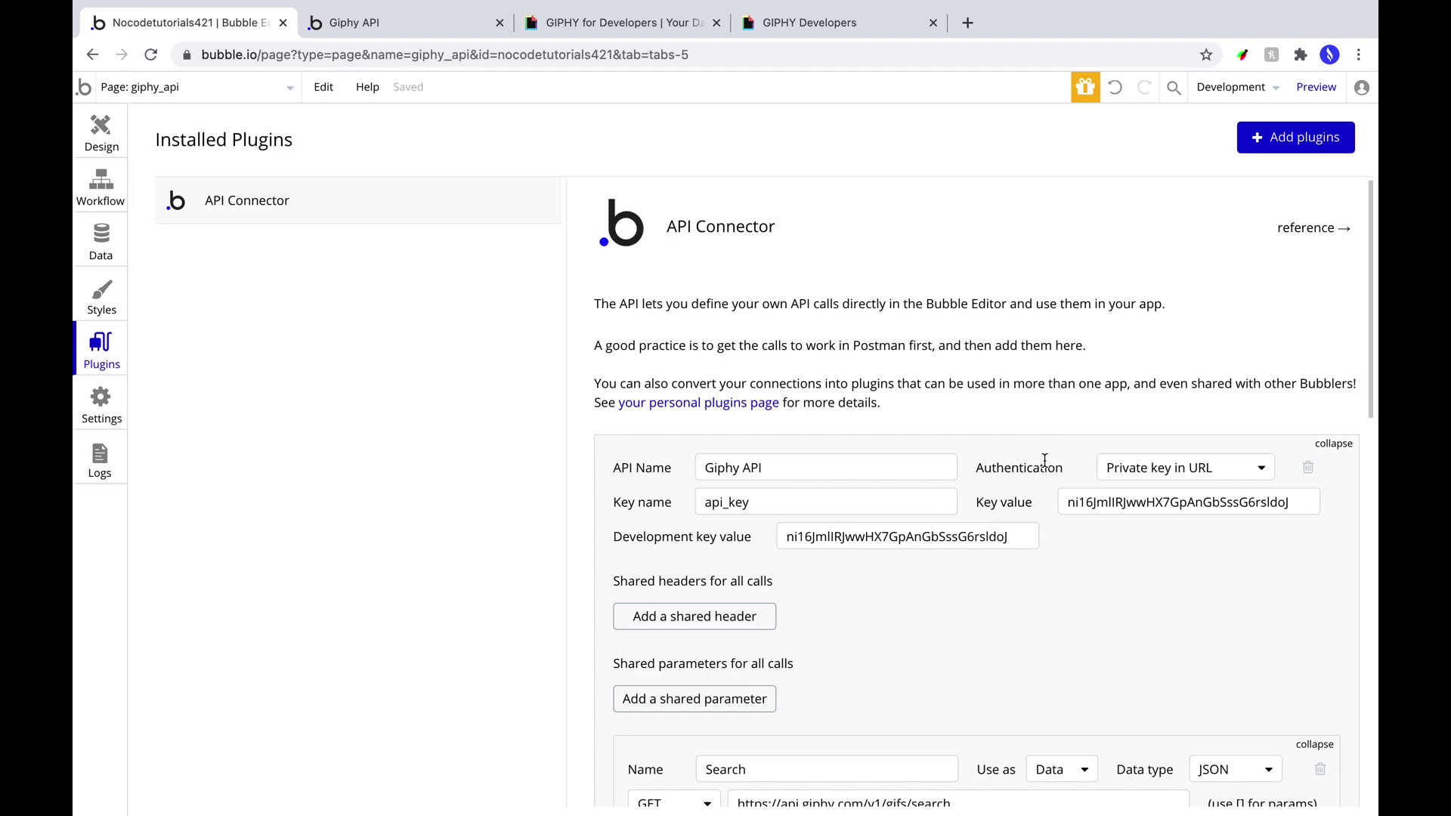
pyautogui.scroll(-2, 1039, 459)
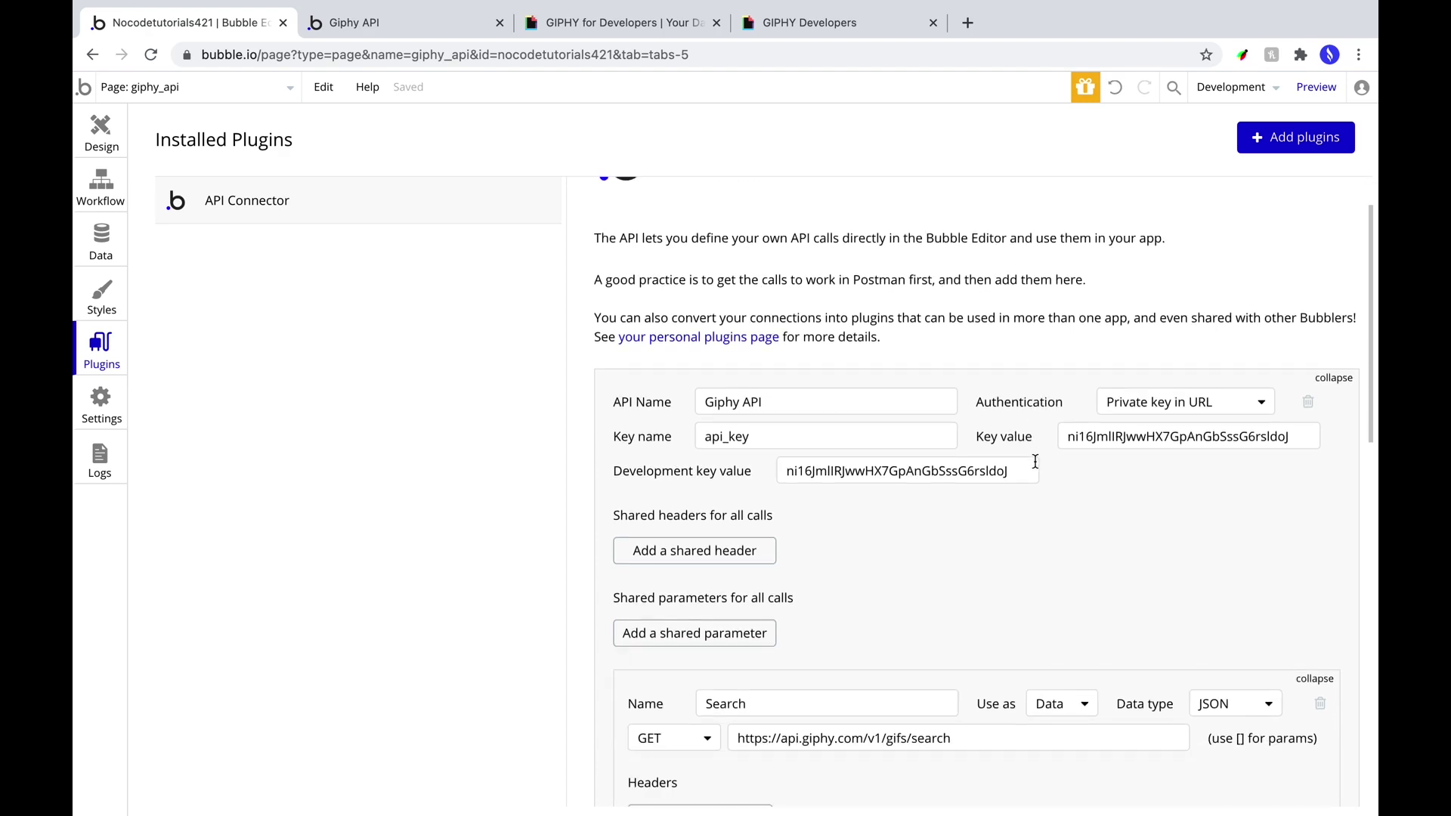
pyautogui.scroll(1, 1035, 473)
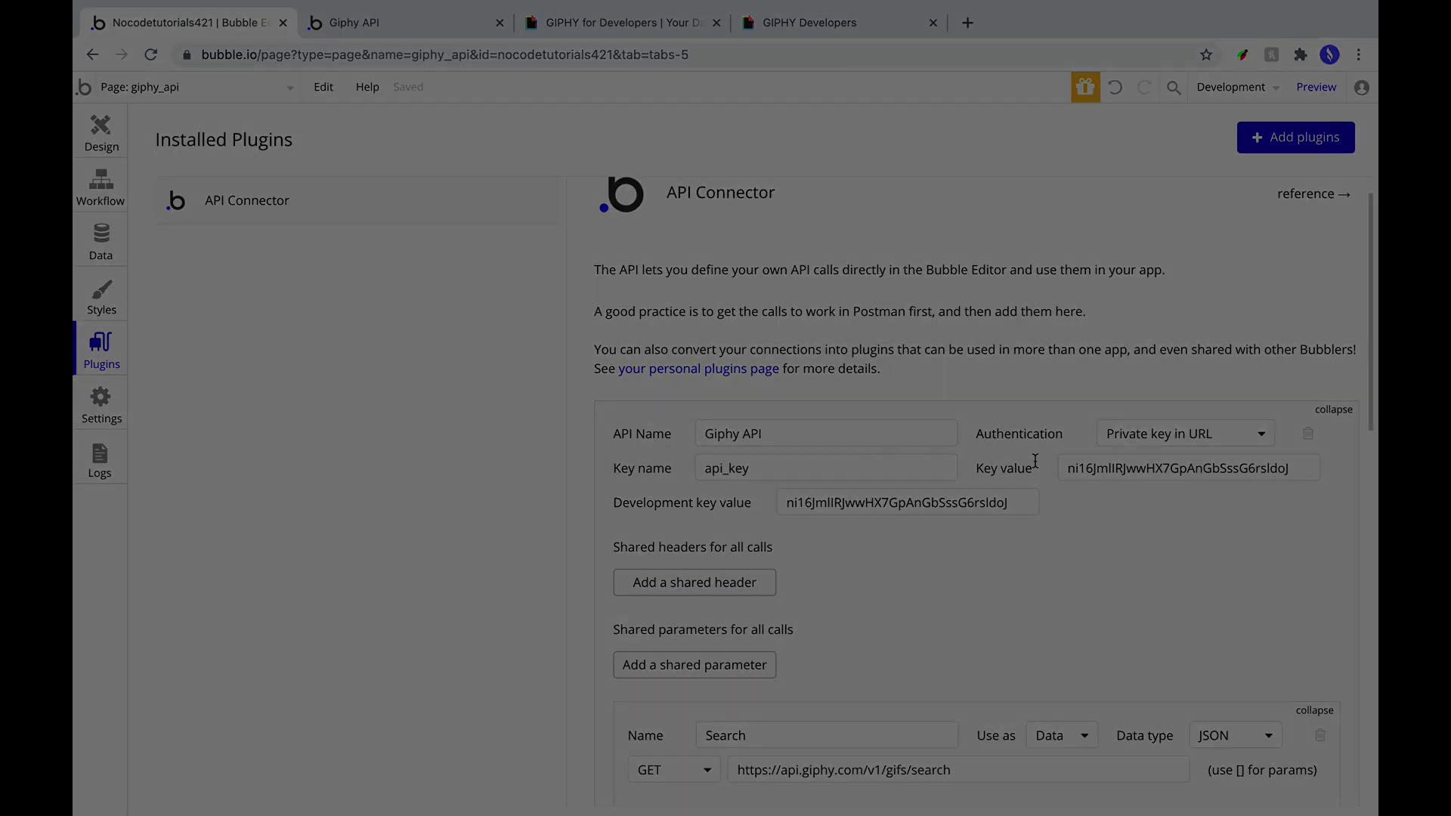